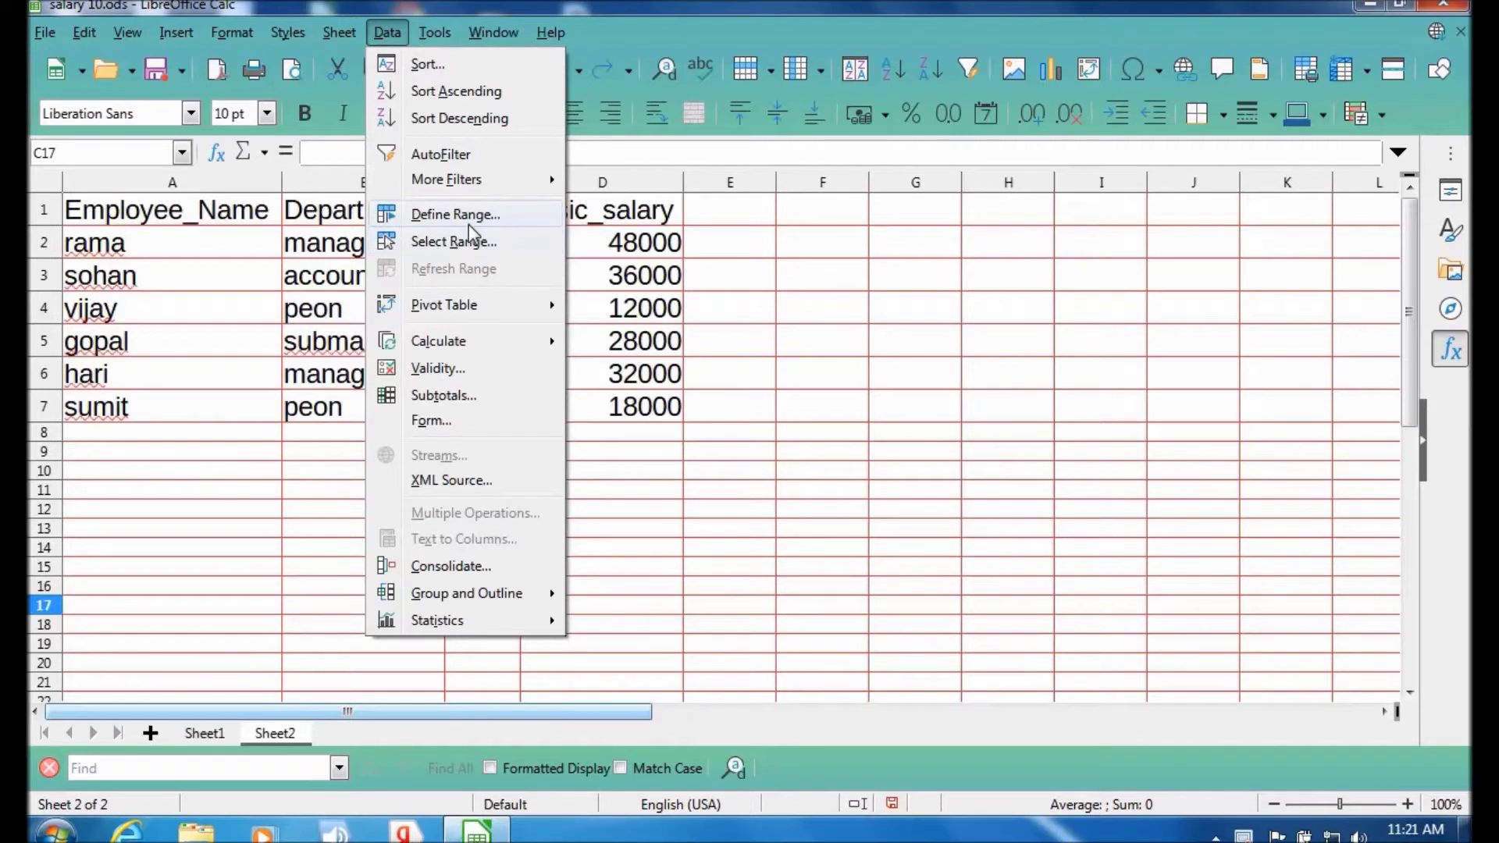
# Define a database range named basic_salary for cells D1:D7, covering the Basic_salary column with its header.
pyautogui.click(617, 482)
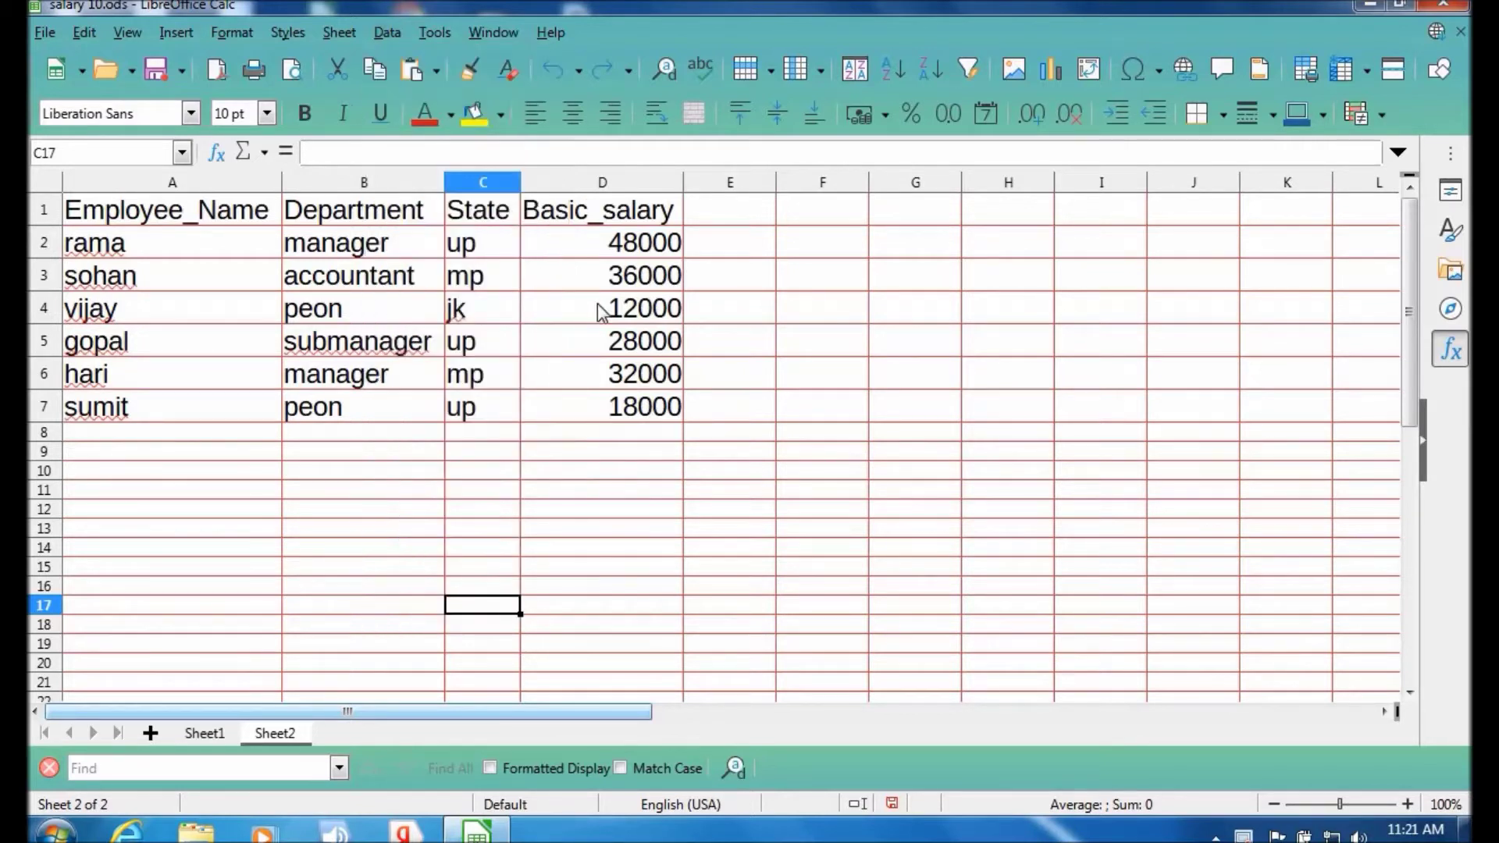
pyautogui.moveTo(584, 221); pyautogui.dragTo(594, 404)
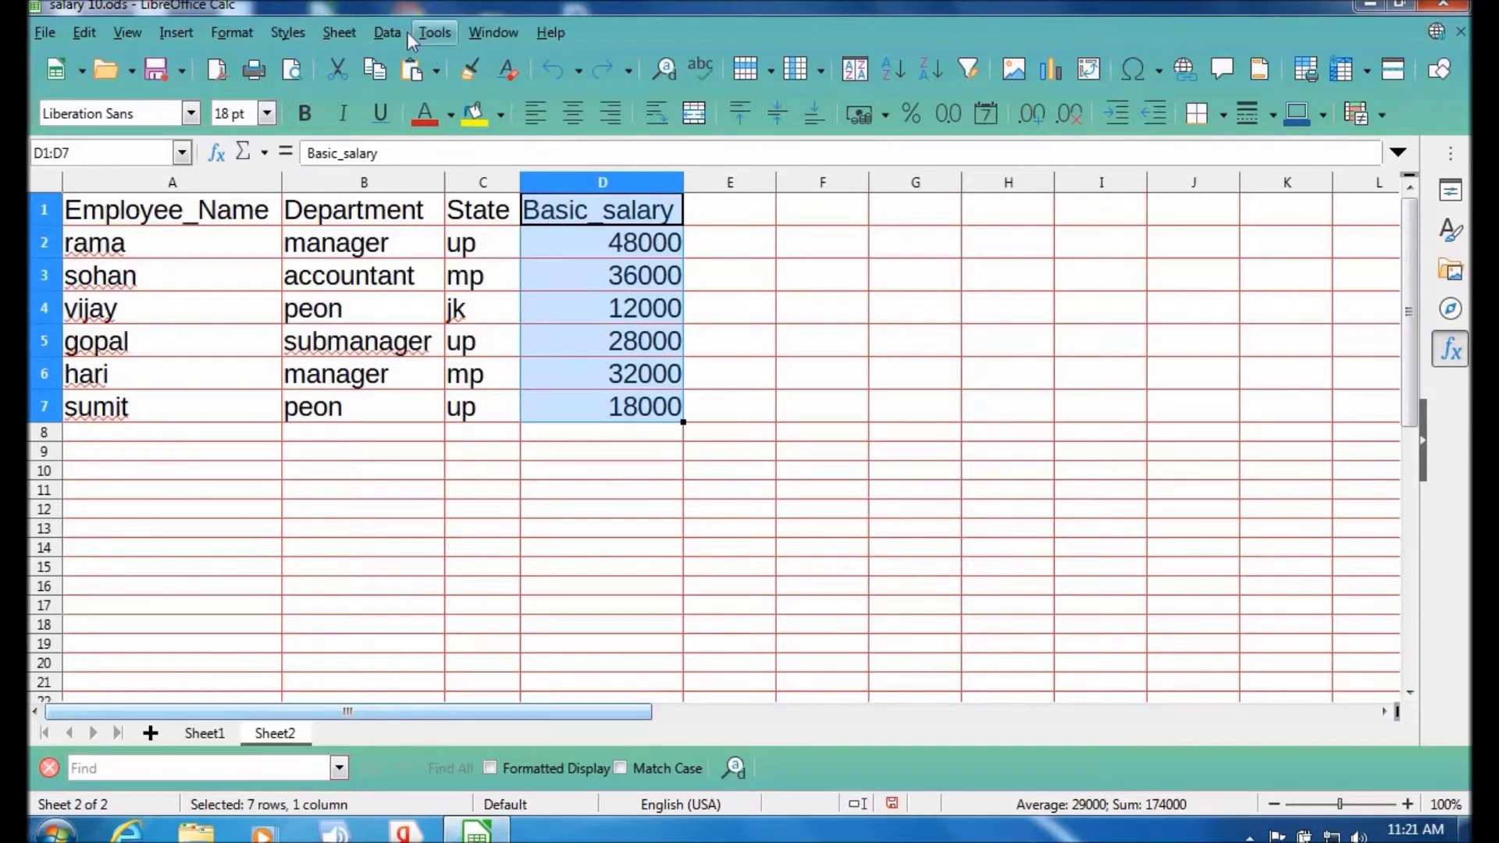
pyautogui.click(384, 36)
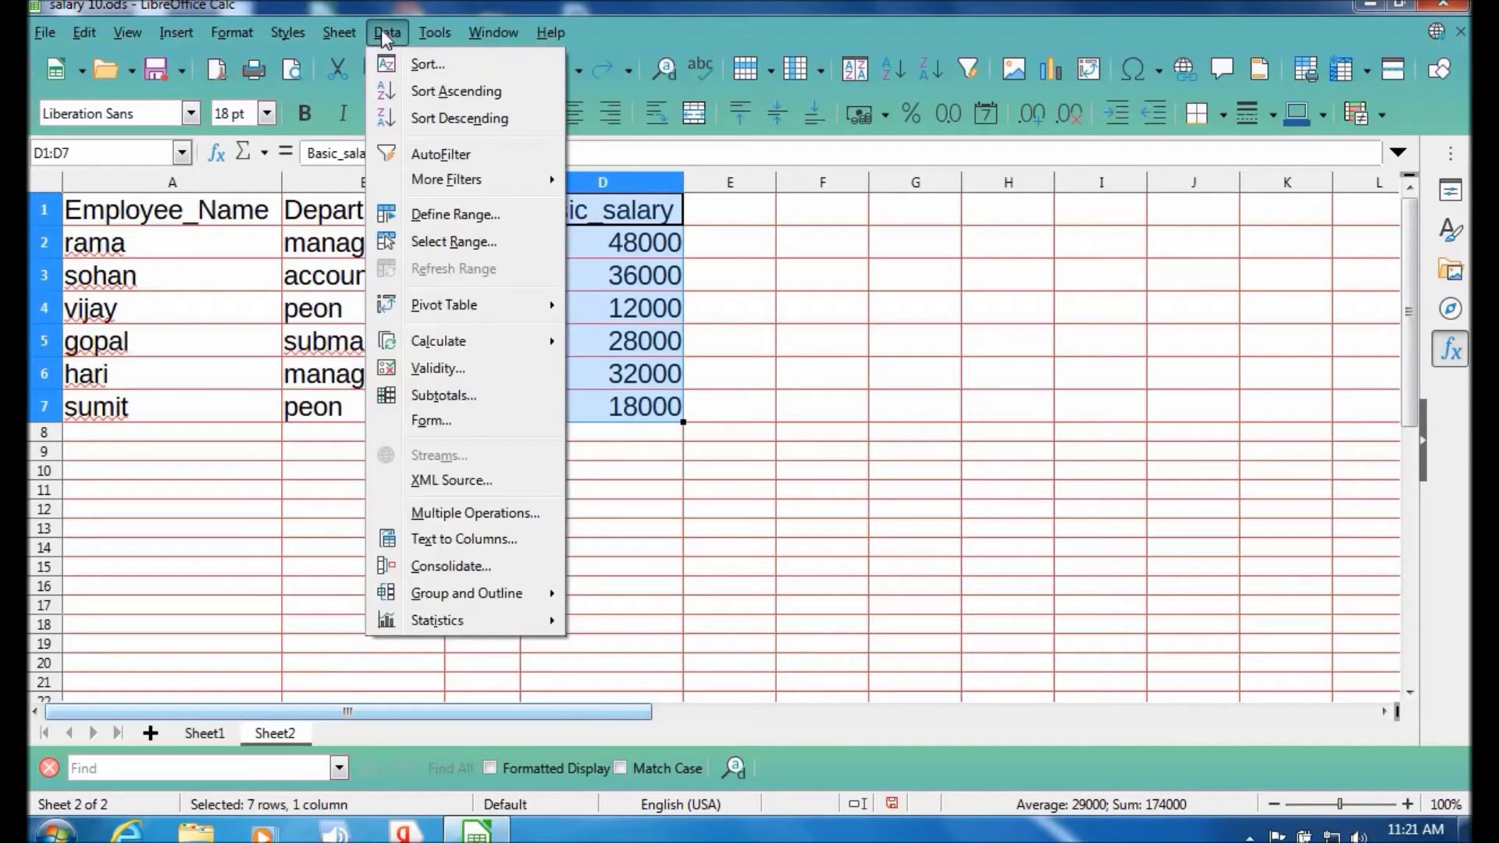
pyautogui.click(443, 217)
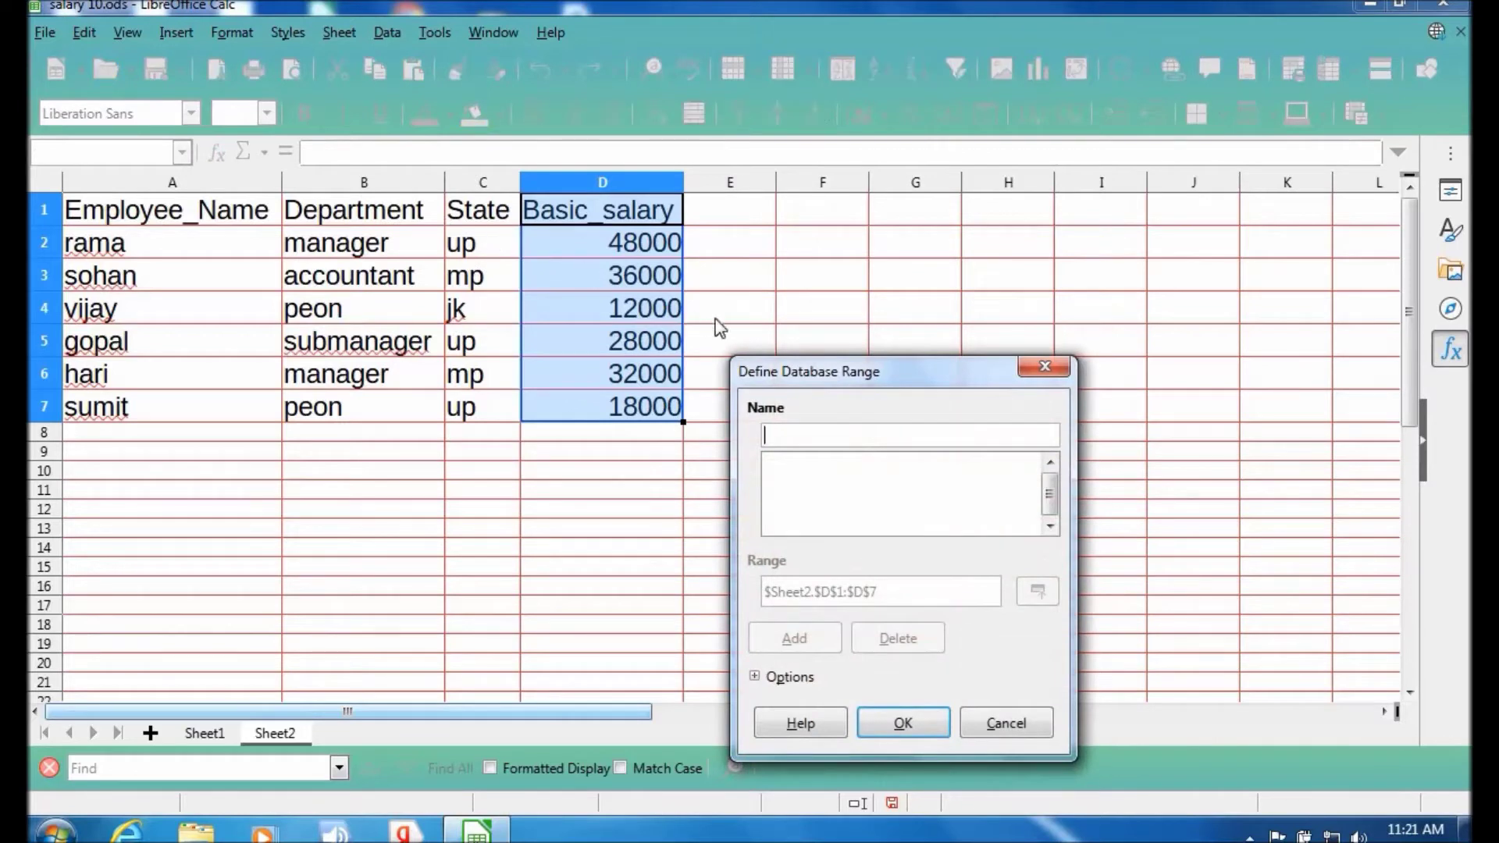
pyautogui.moveTo(777, 374); pyautogui.dragTo(756, 207)
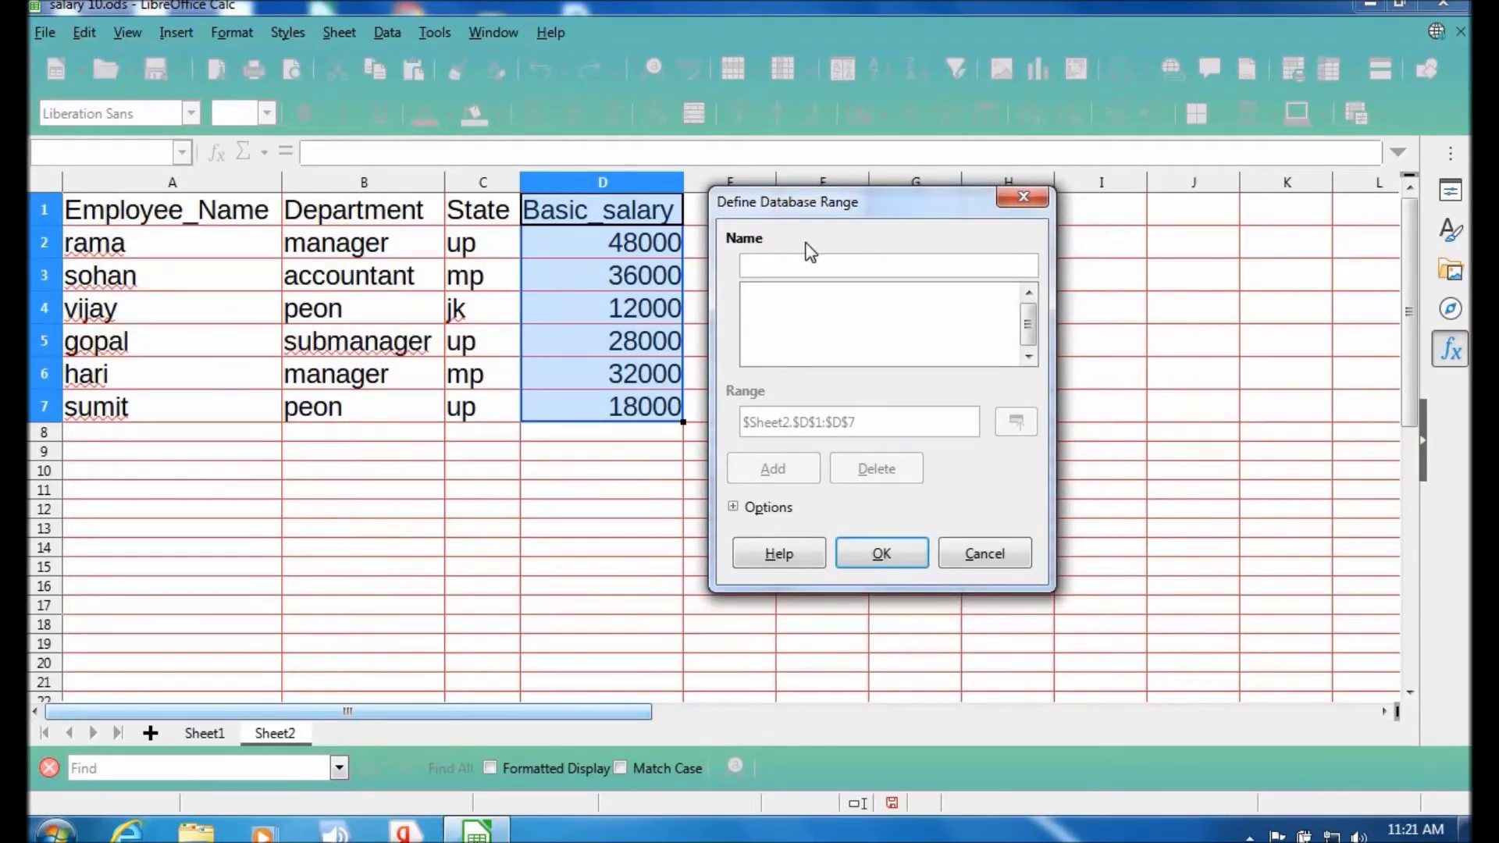
pyautogui.click(792, 264)
pyautogui.write('basi')
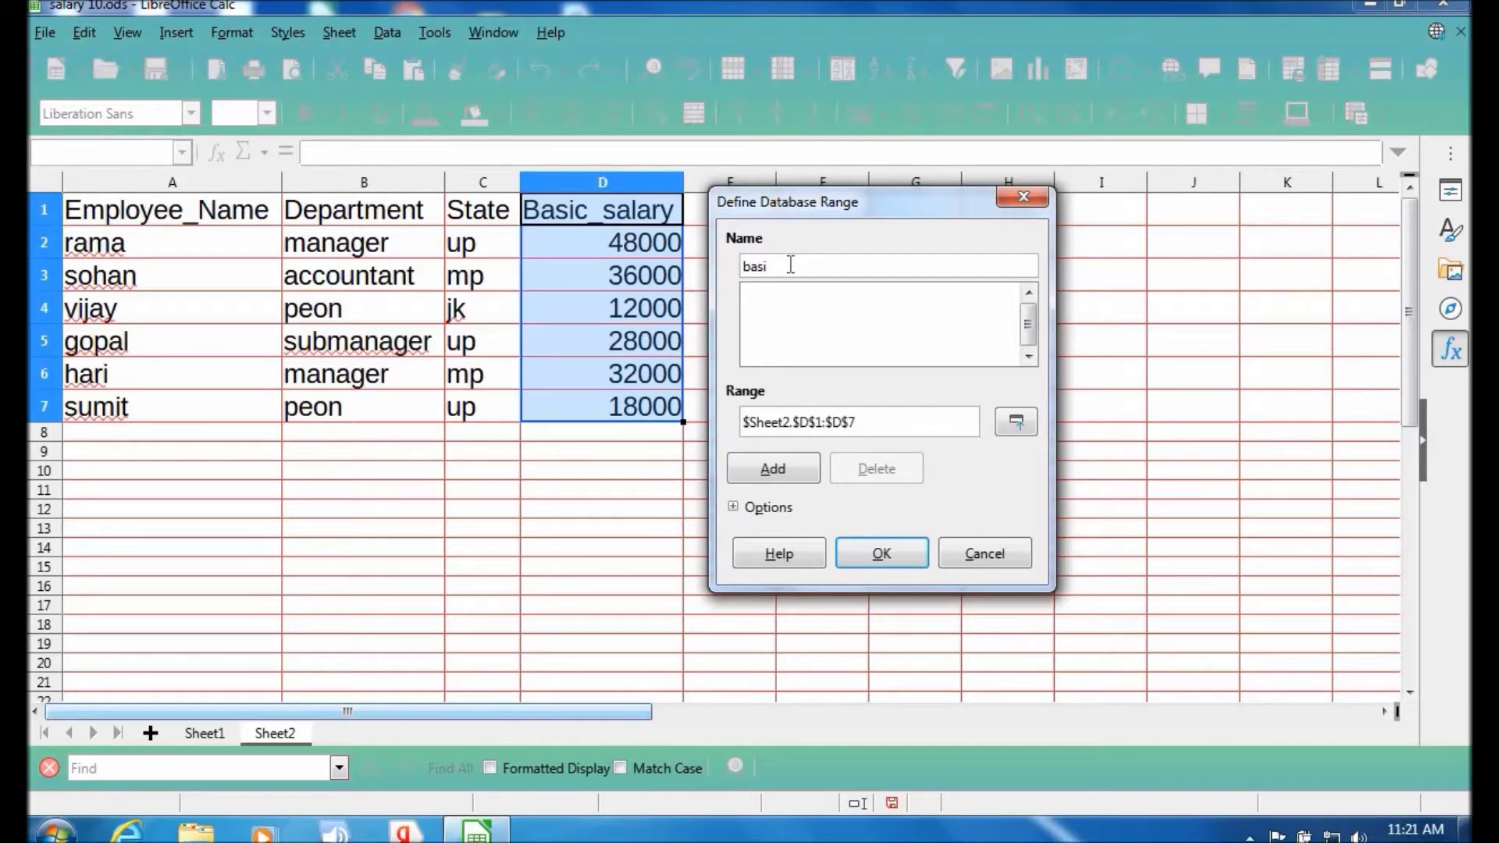
pyautogui.write('c_salary')
pyautogui.click(781, 468)
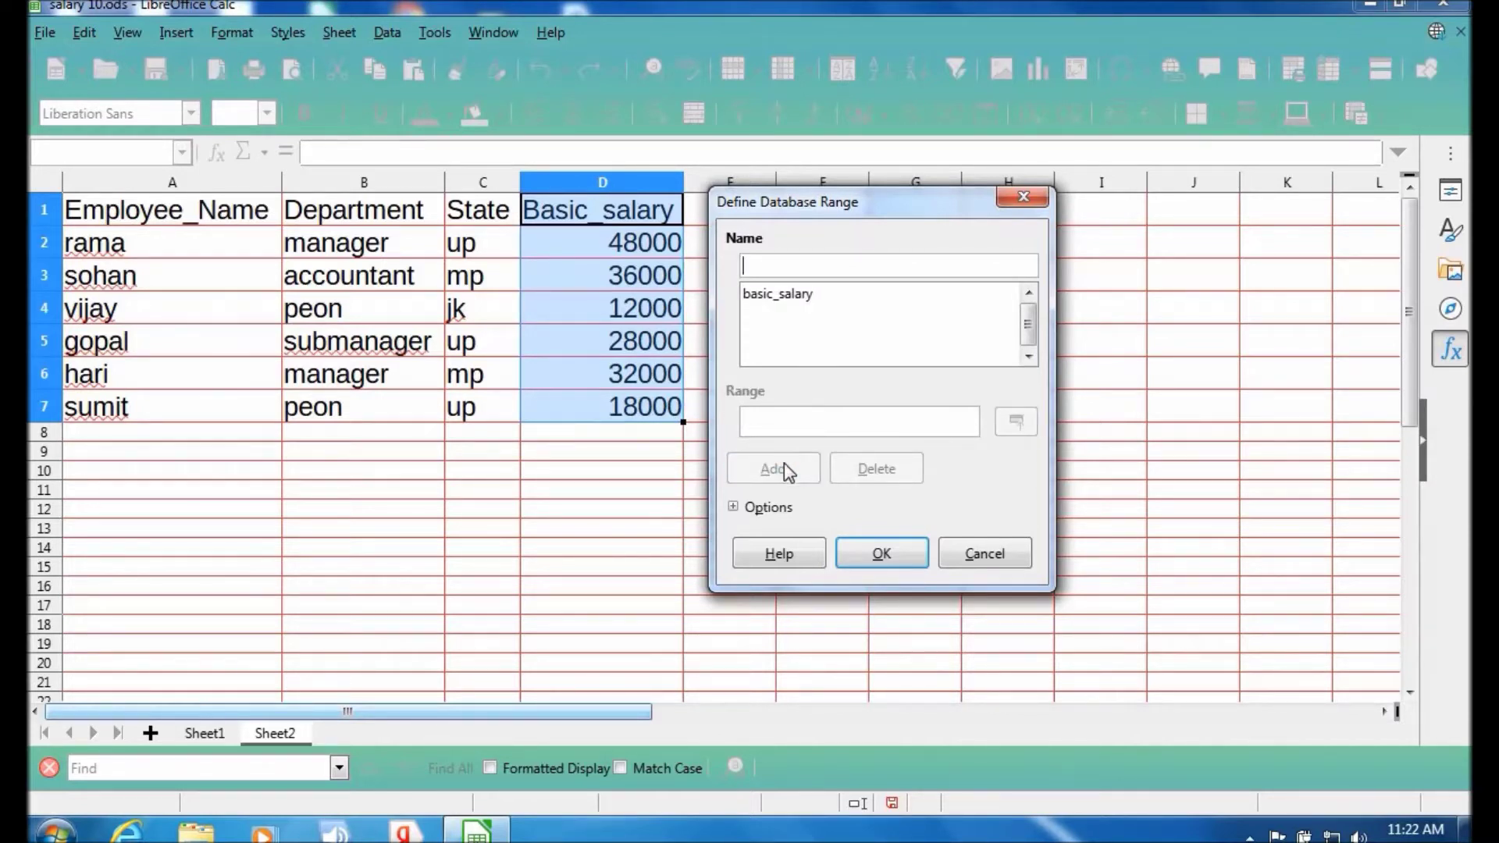
pyautogui.click(870, 556)
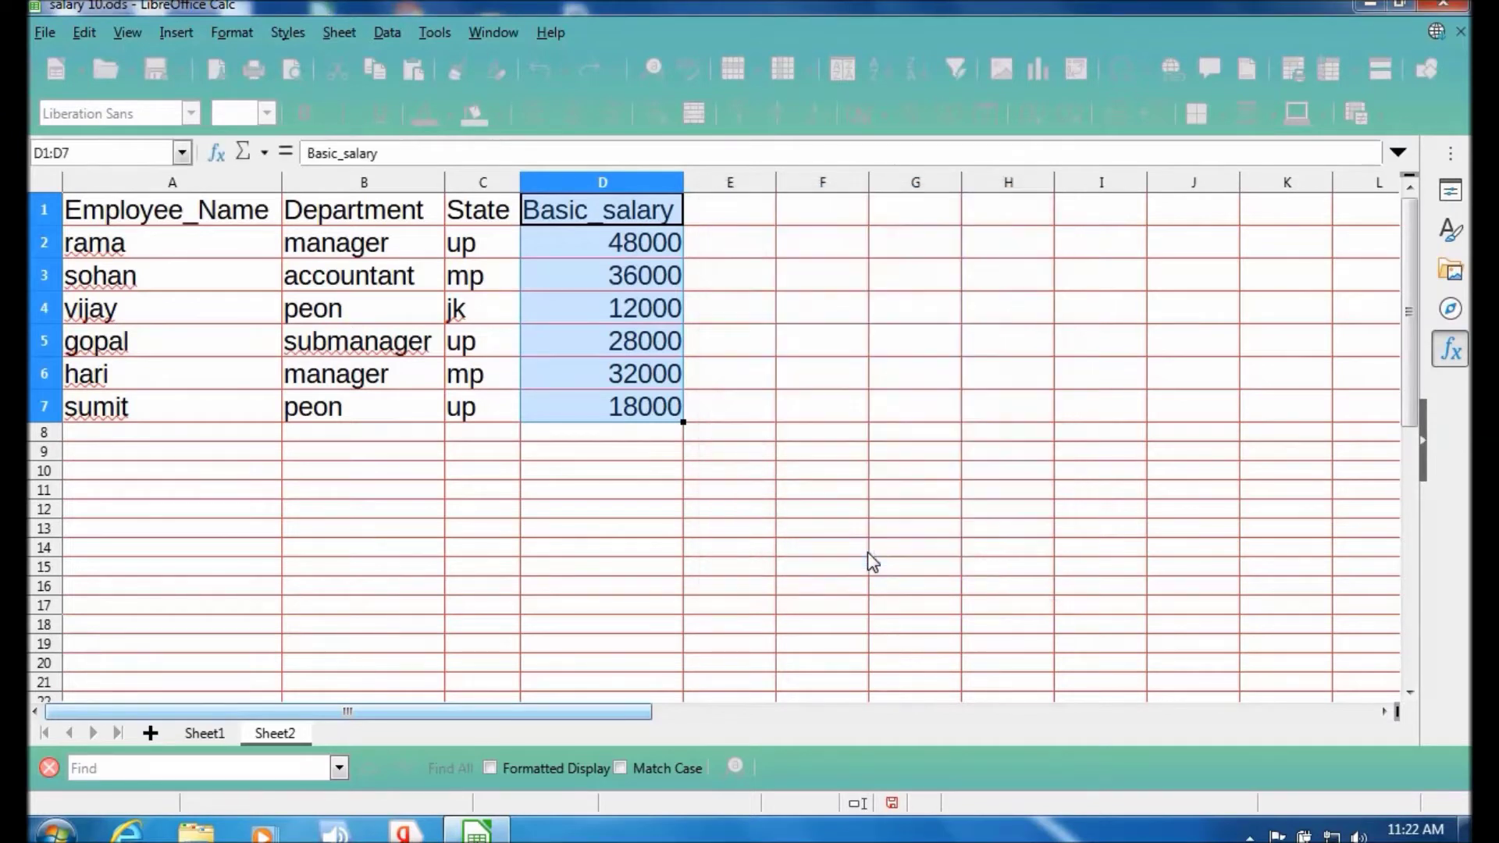
# Clear the cell selection and select the Basic_salary data through its defined database range basic_salary.
pyautogui.click(750, 528)
pyautogui.click(834, 491)
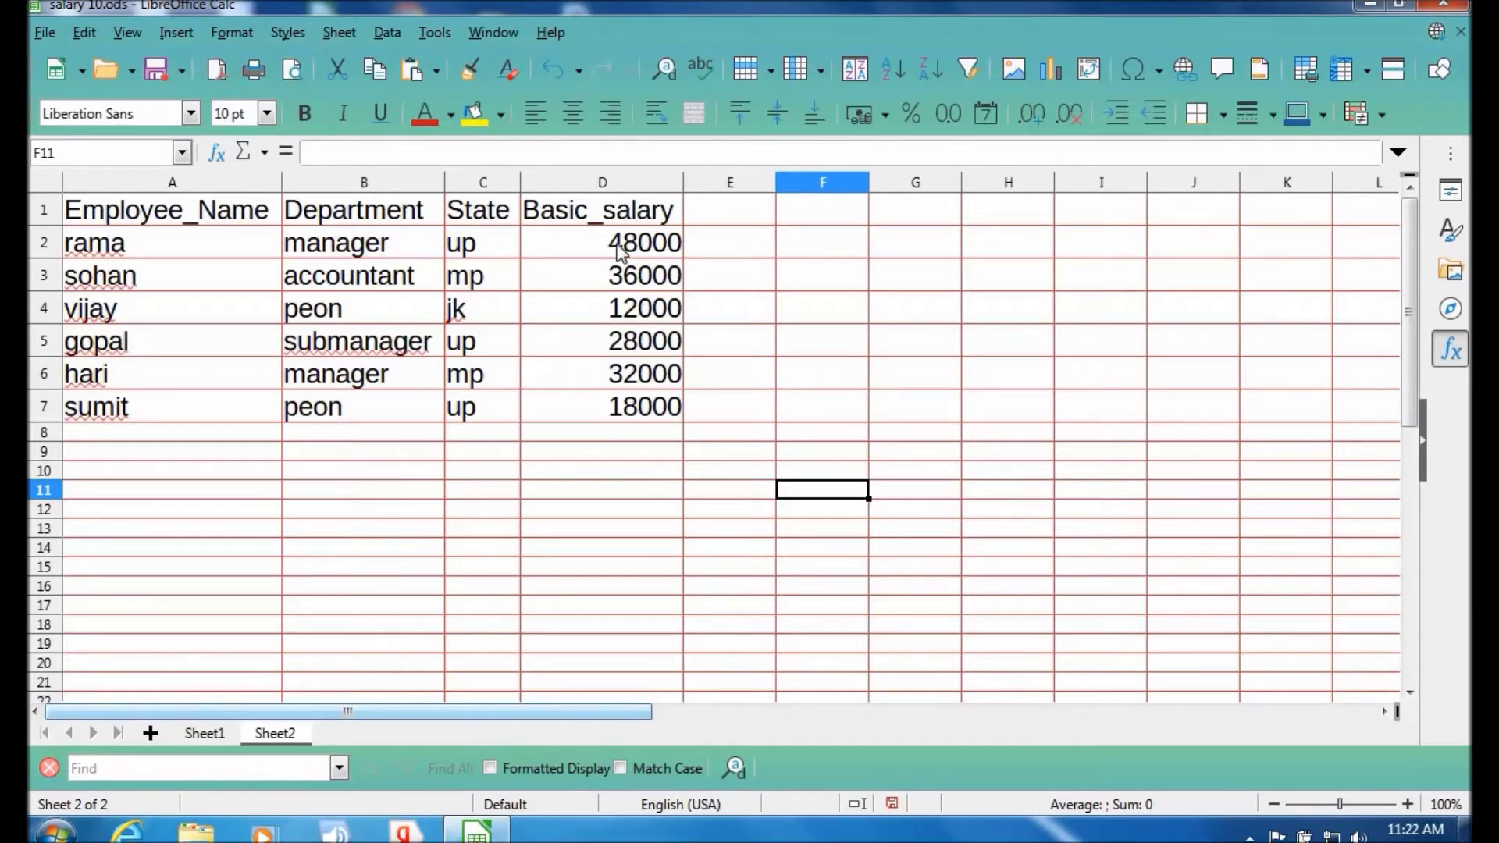
pyautogui.click(388, 35)
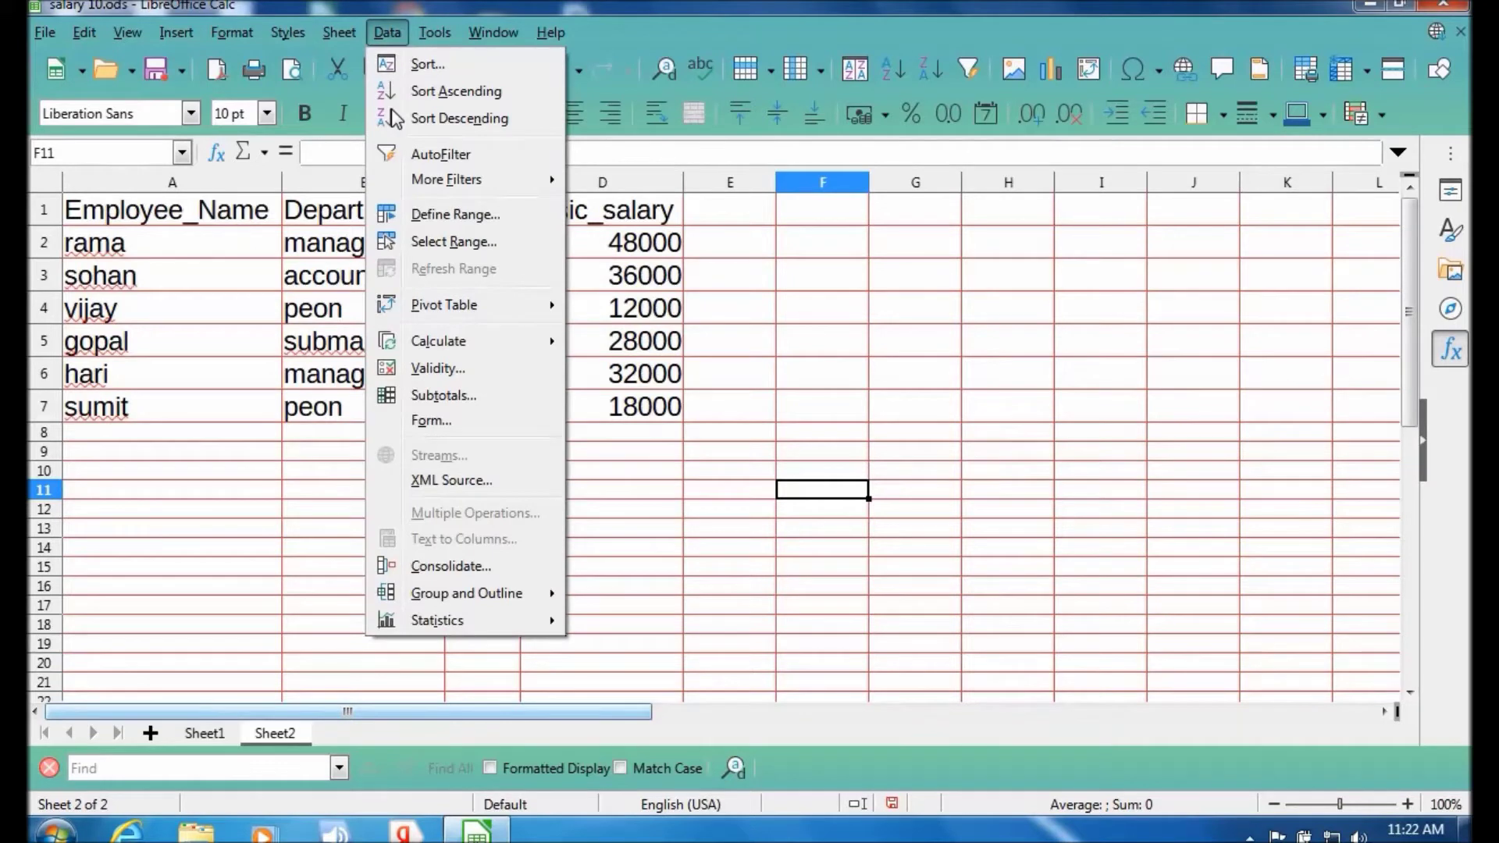
pyautogui.click(434, 244)
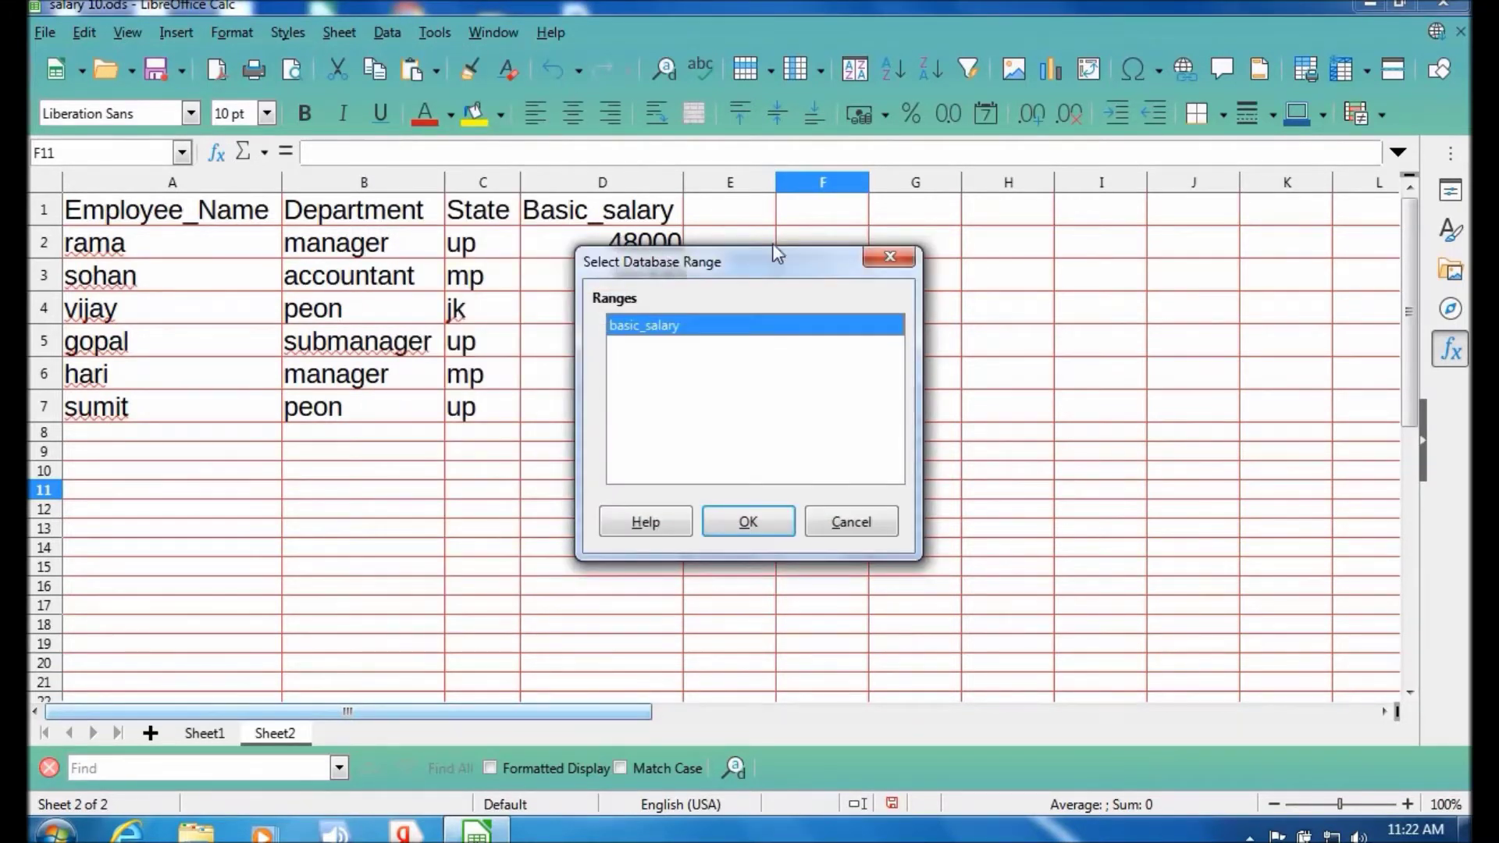
pyautogui.moveTo(672, 262); pyautogui.dragTo(895, 222)
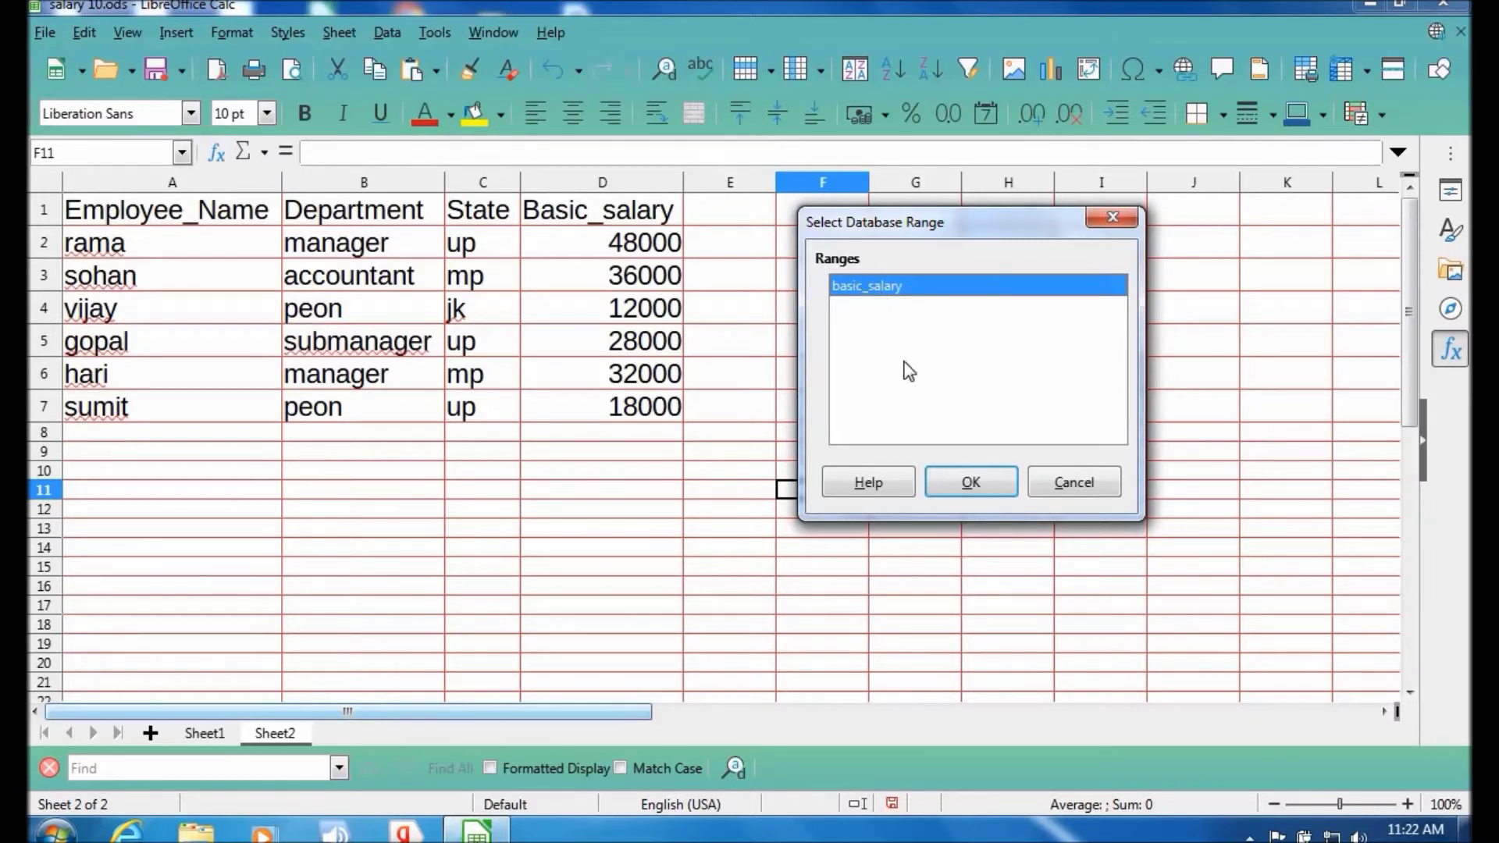
pyautogui.click(965, 483)
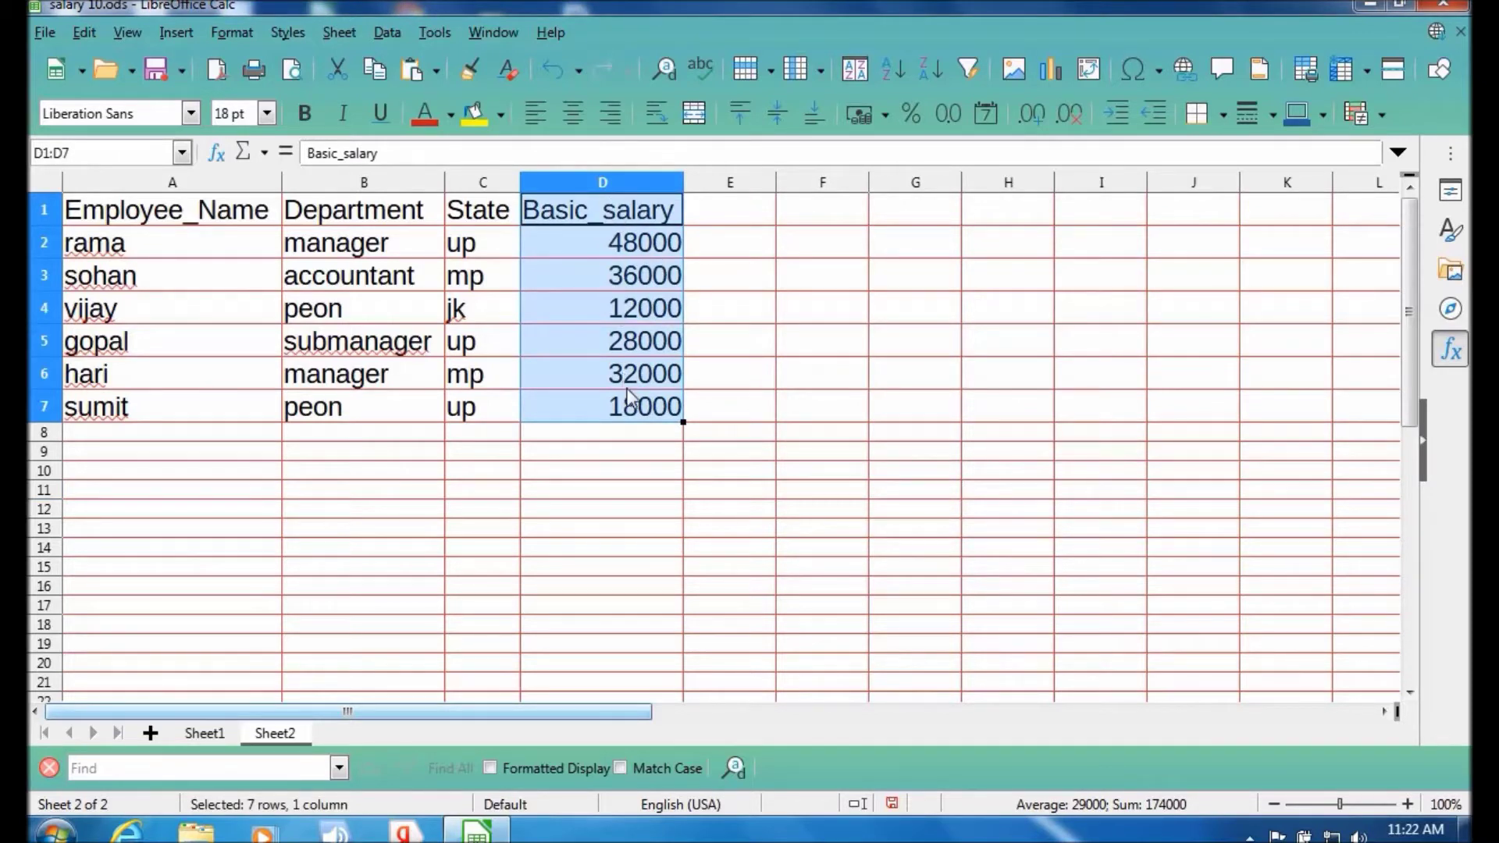
pyautogui.click(387, 32)
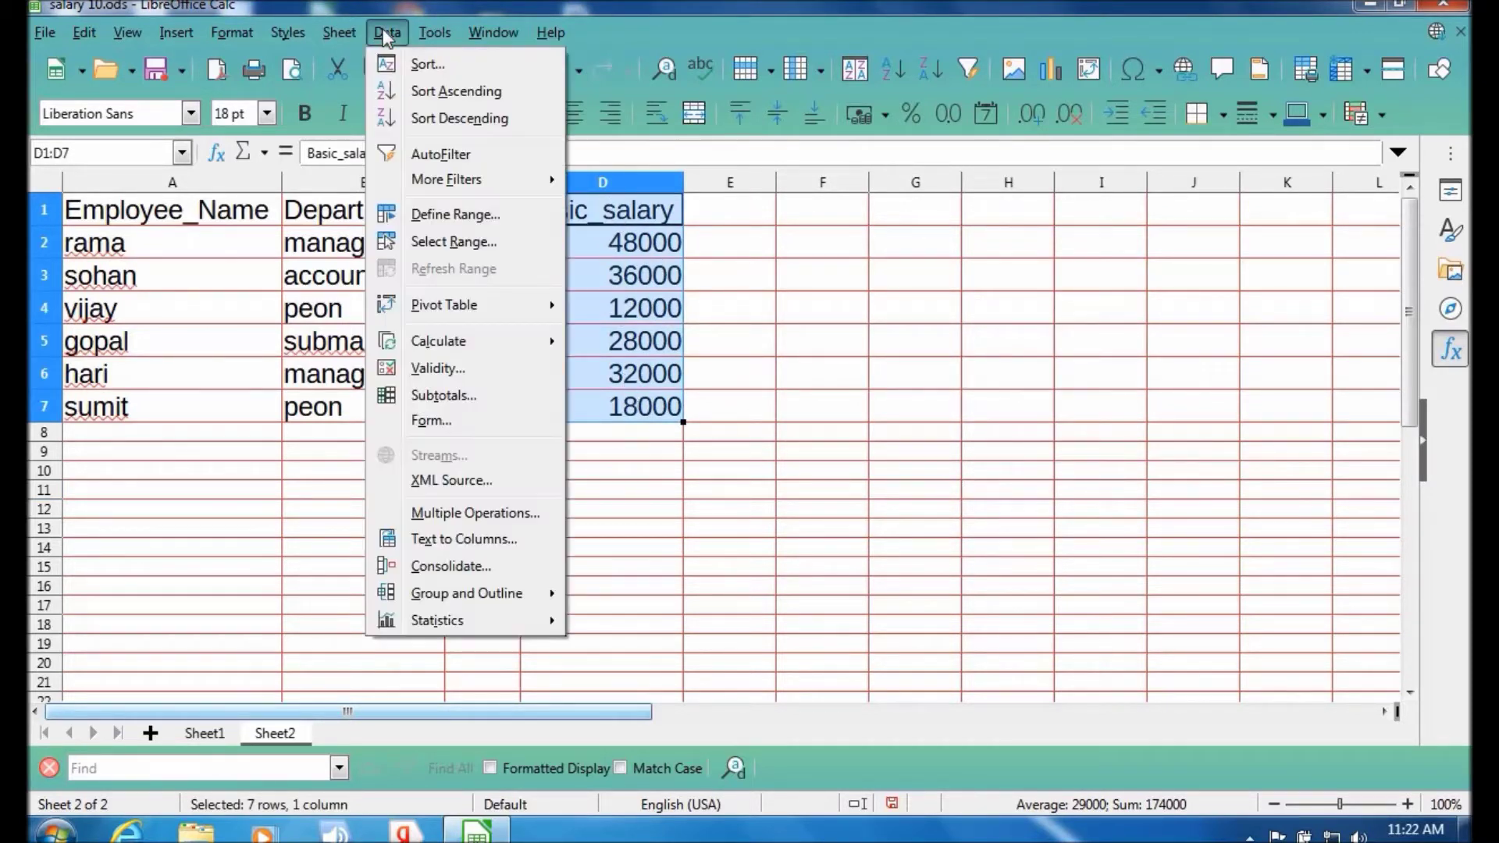
pyautogui.click(784, 355)
pyautogui.click(748, 300)
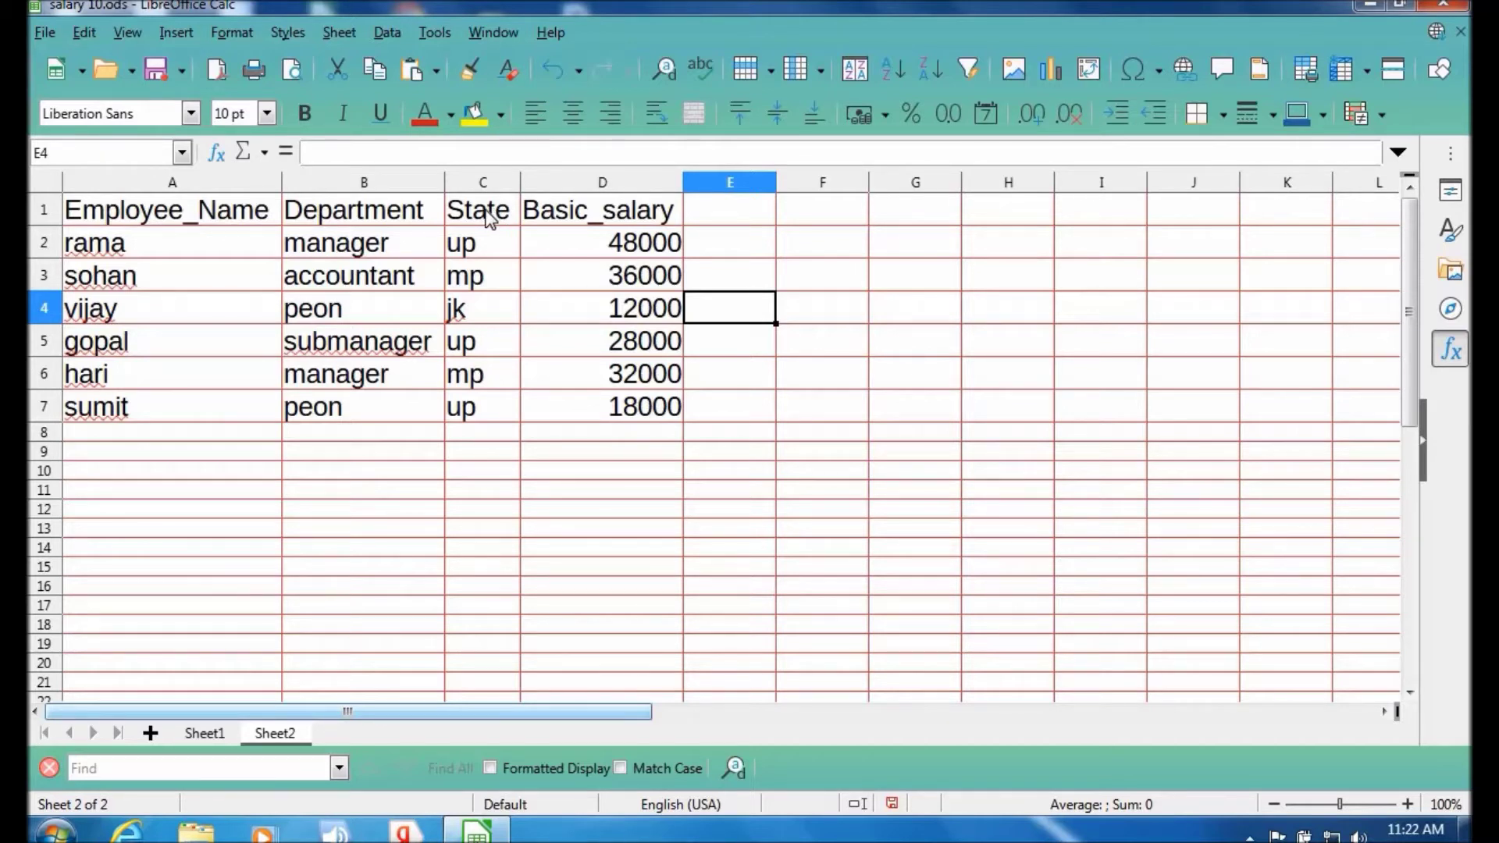
# Define a database range named state for cells C1:C7, covering the State column with its header.
pyautogui.moveTo(488, 217); pyautogui.dragTo(483, 400)
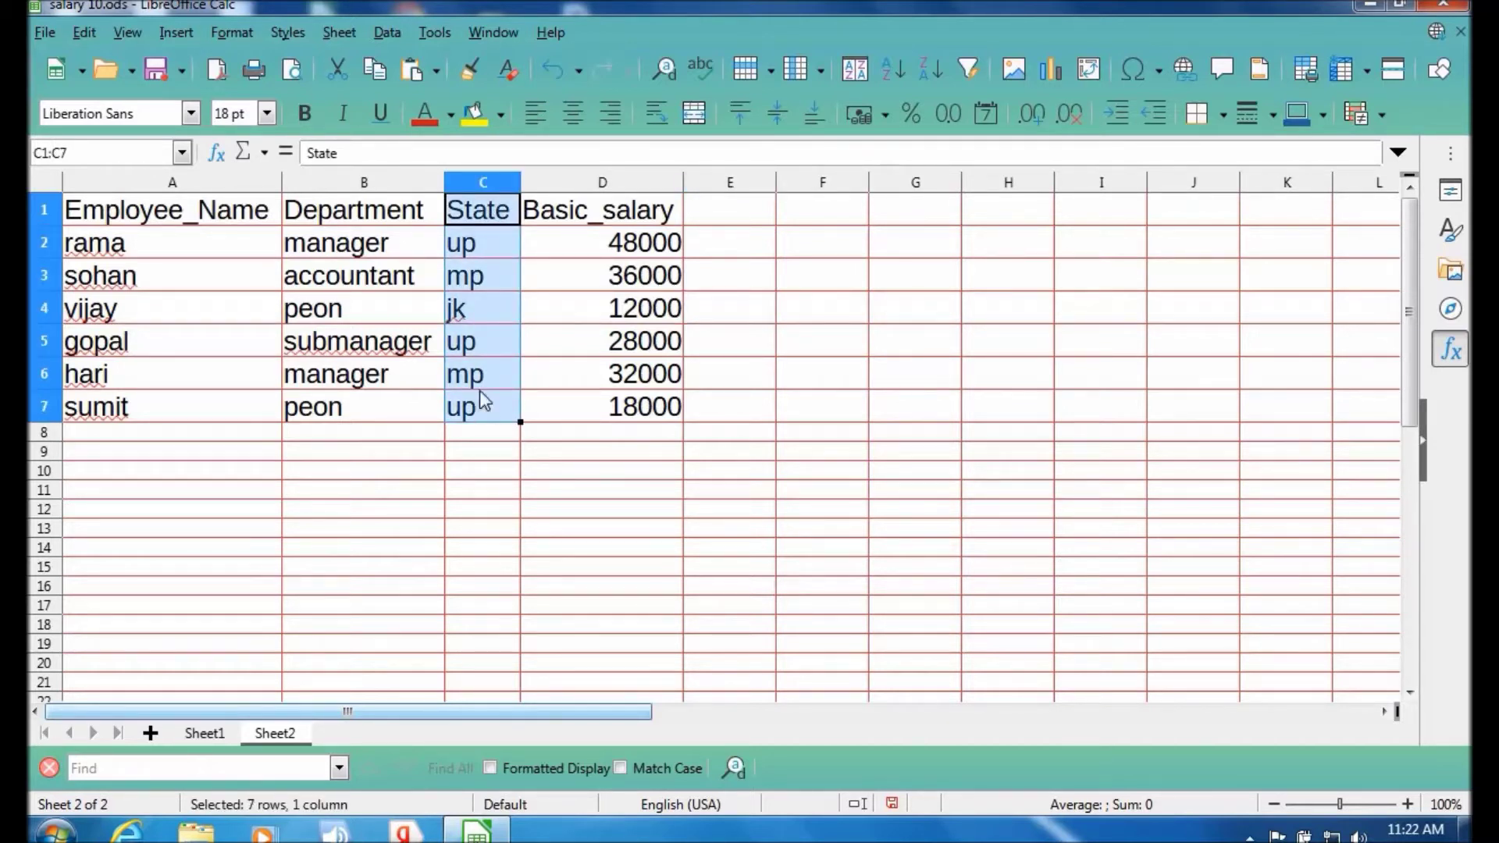
pyautogui.click(388, 32)
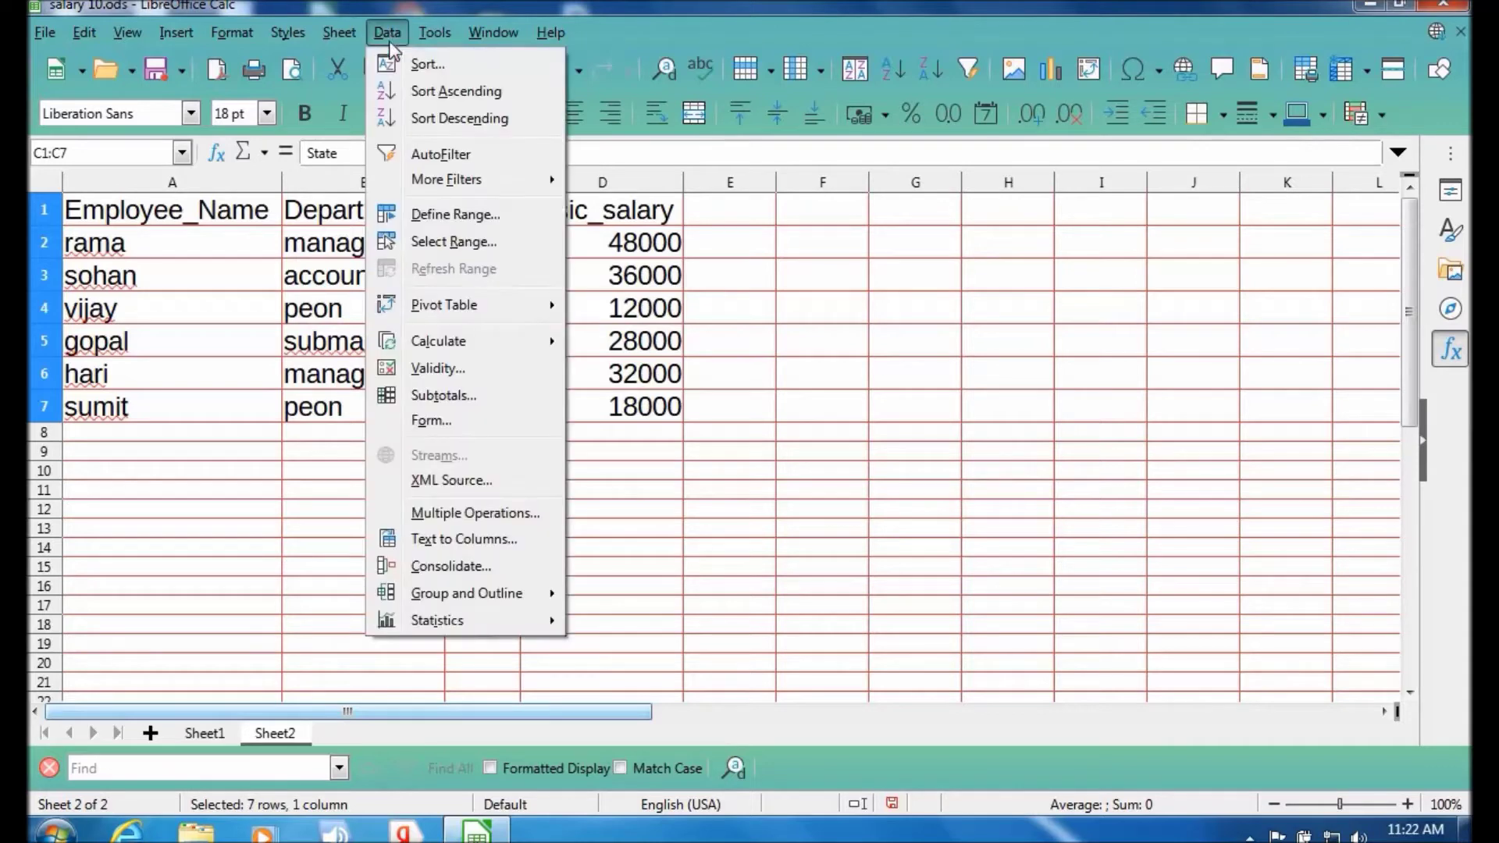
pyautogui.click(434, 218)
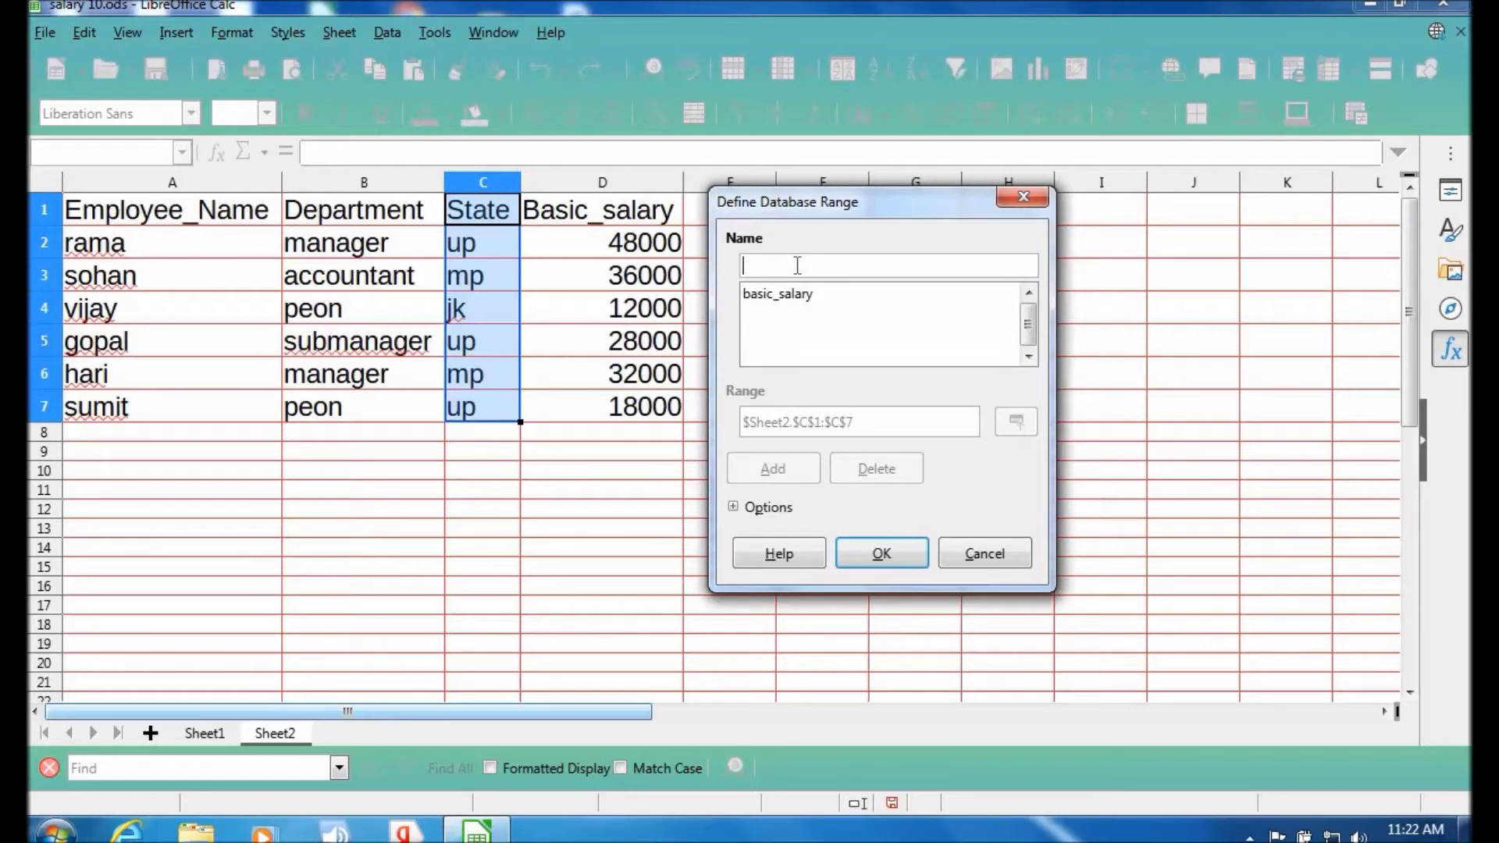
pyautogui.write('state')
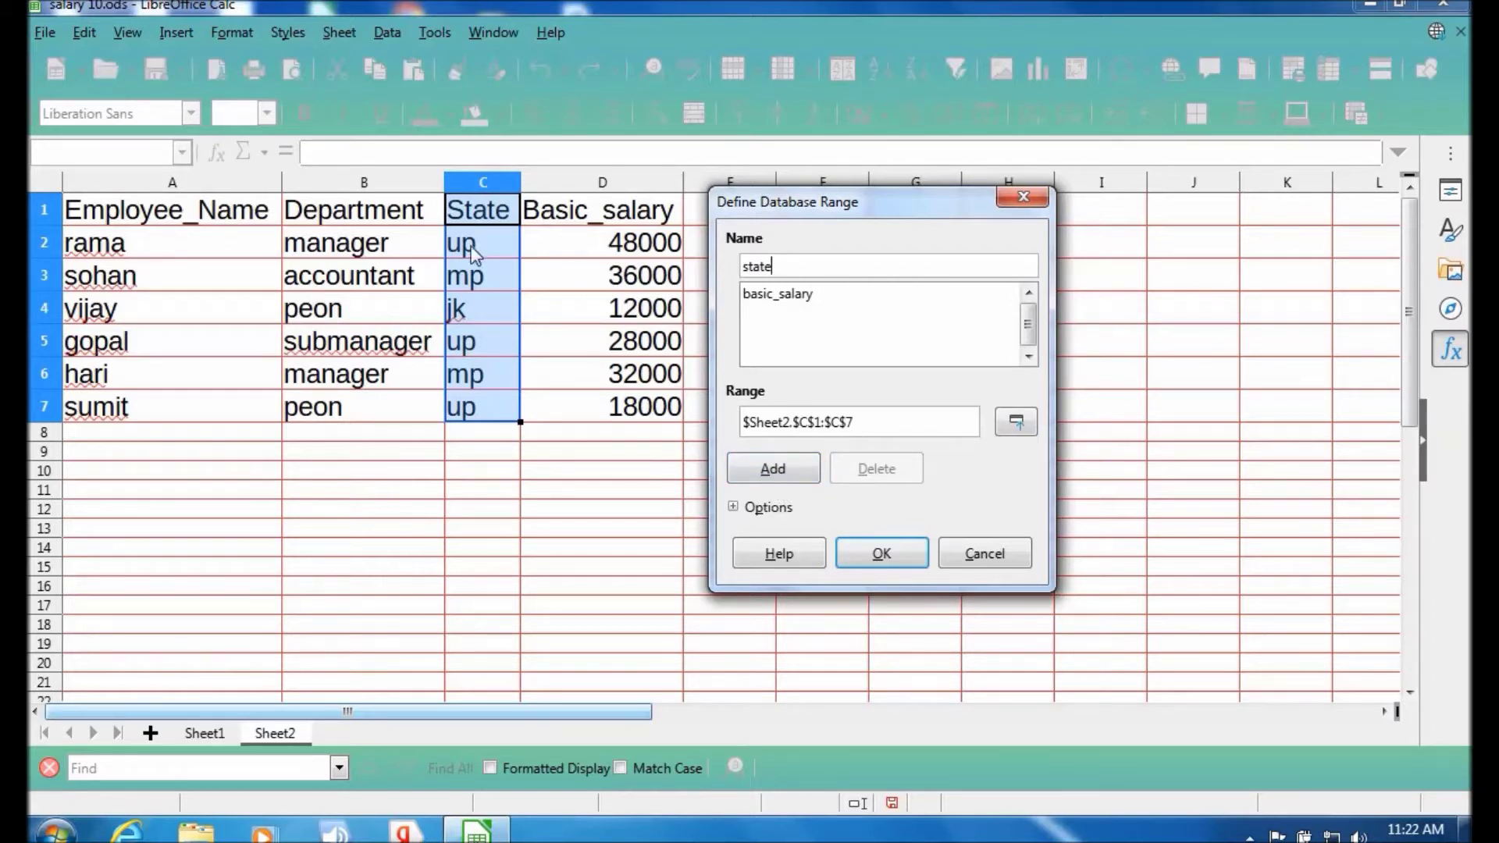
pyautogui.click(779, 470)
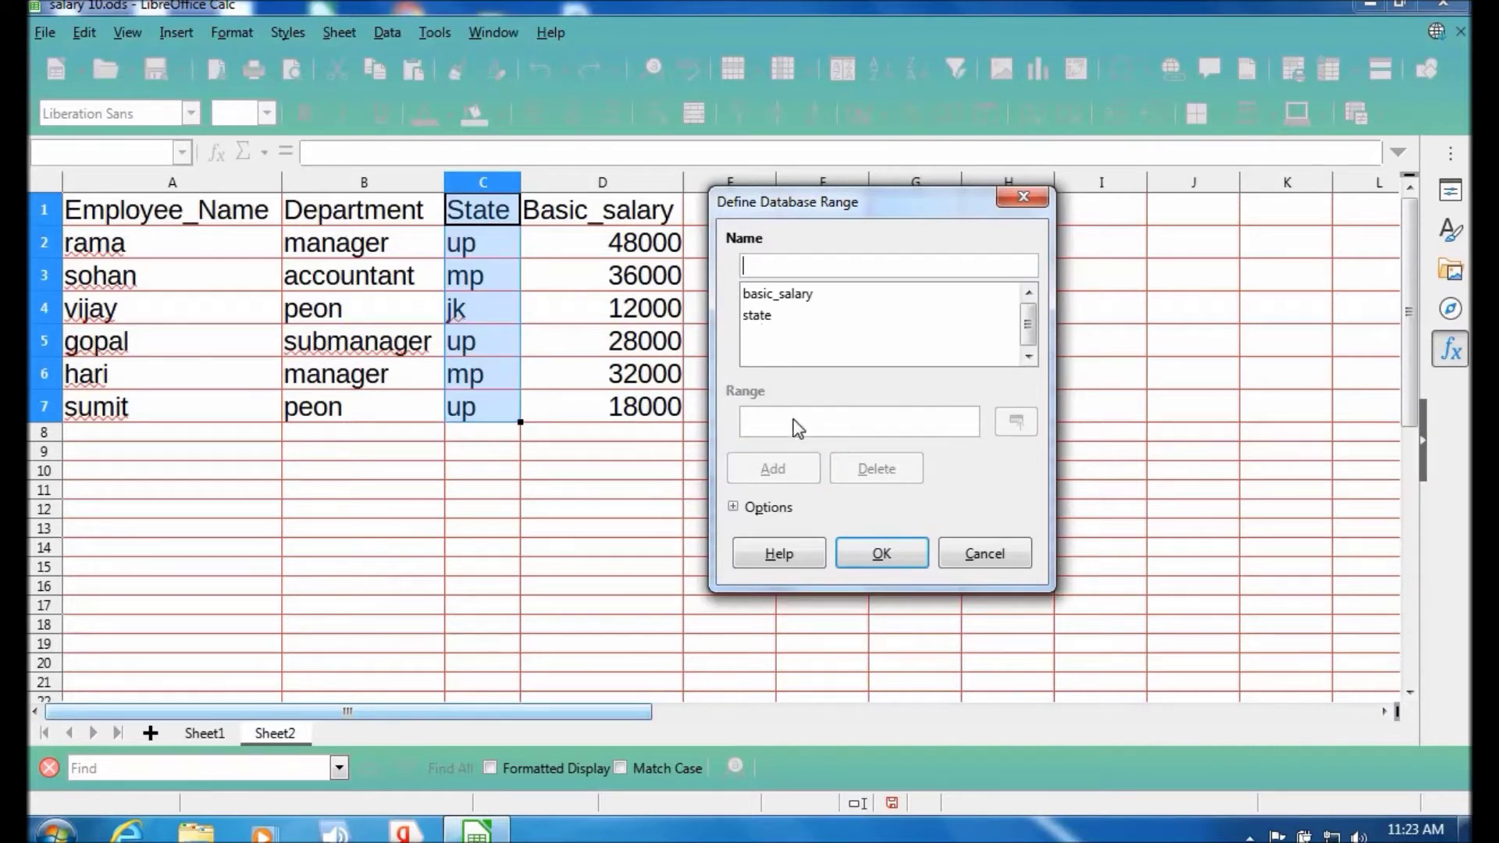
pyautogui.click(875, 554)
pyautogui.click(746, 511)
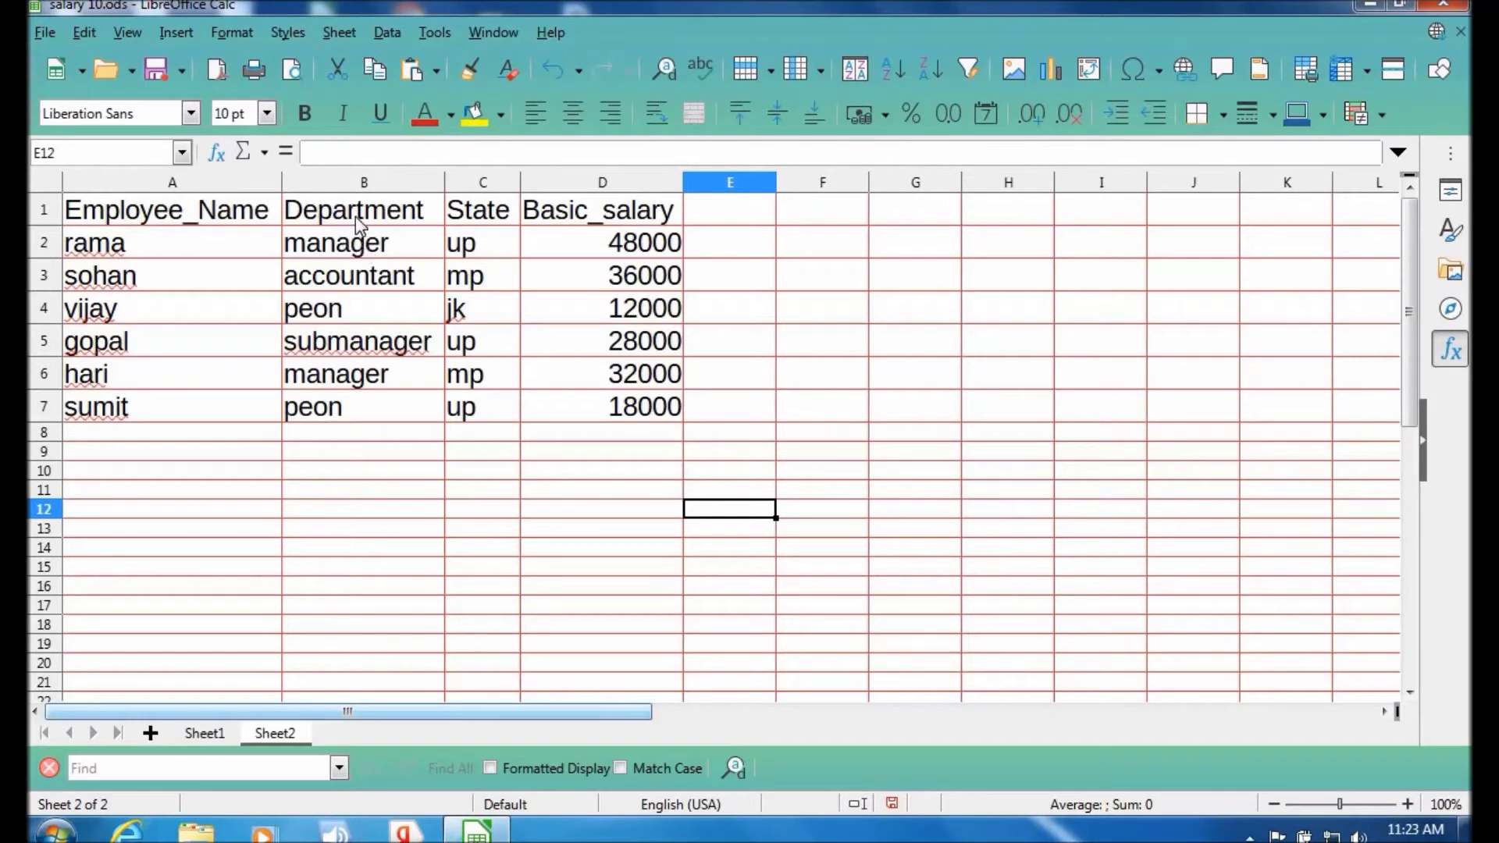
# Define a database range named department for cells B1:B7, covering the Department column with its header.
pyautogui.moveTo(351, 217); pyautogui.dragTo(348, 415)
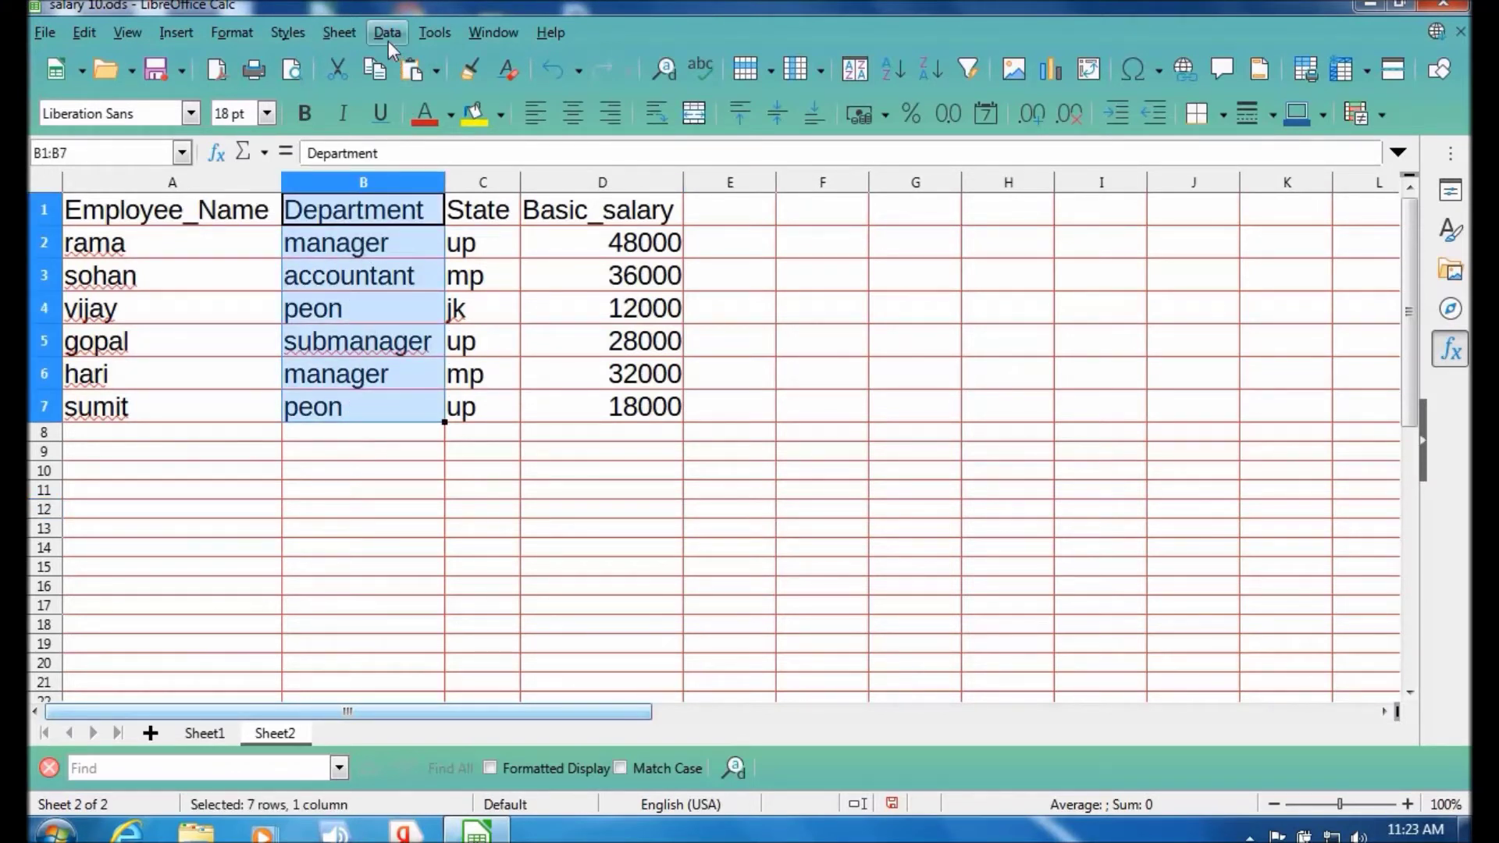
pyautogui.click(387, 35)
pyautogui.click(437, 215)
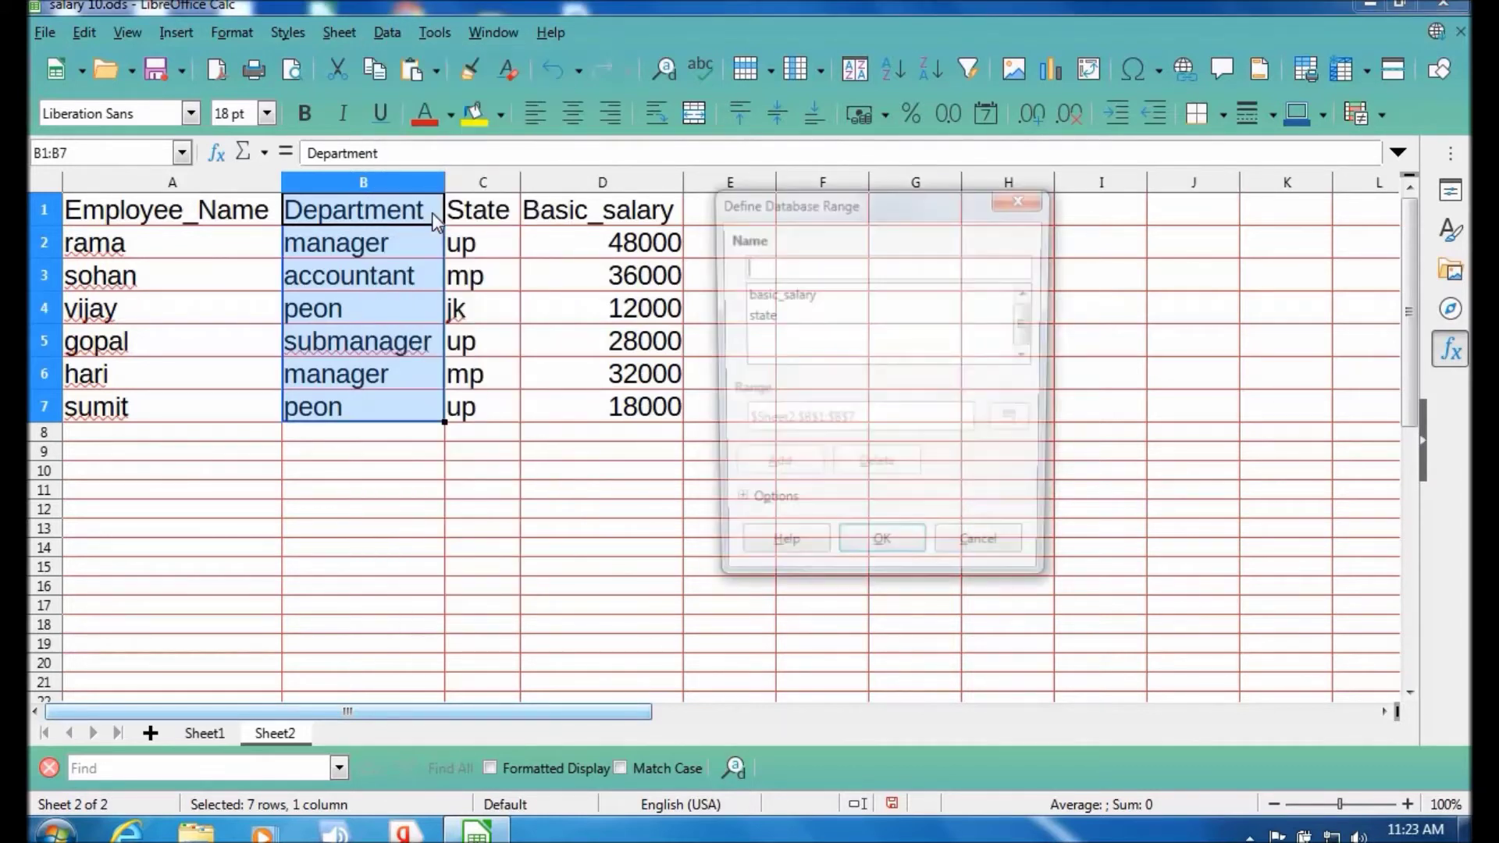
pyautogui.write('d')
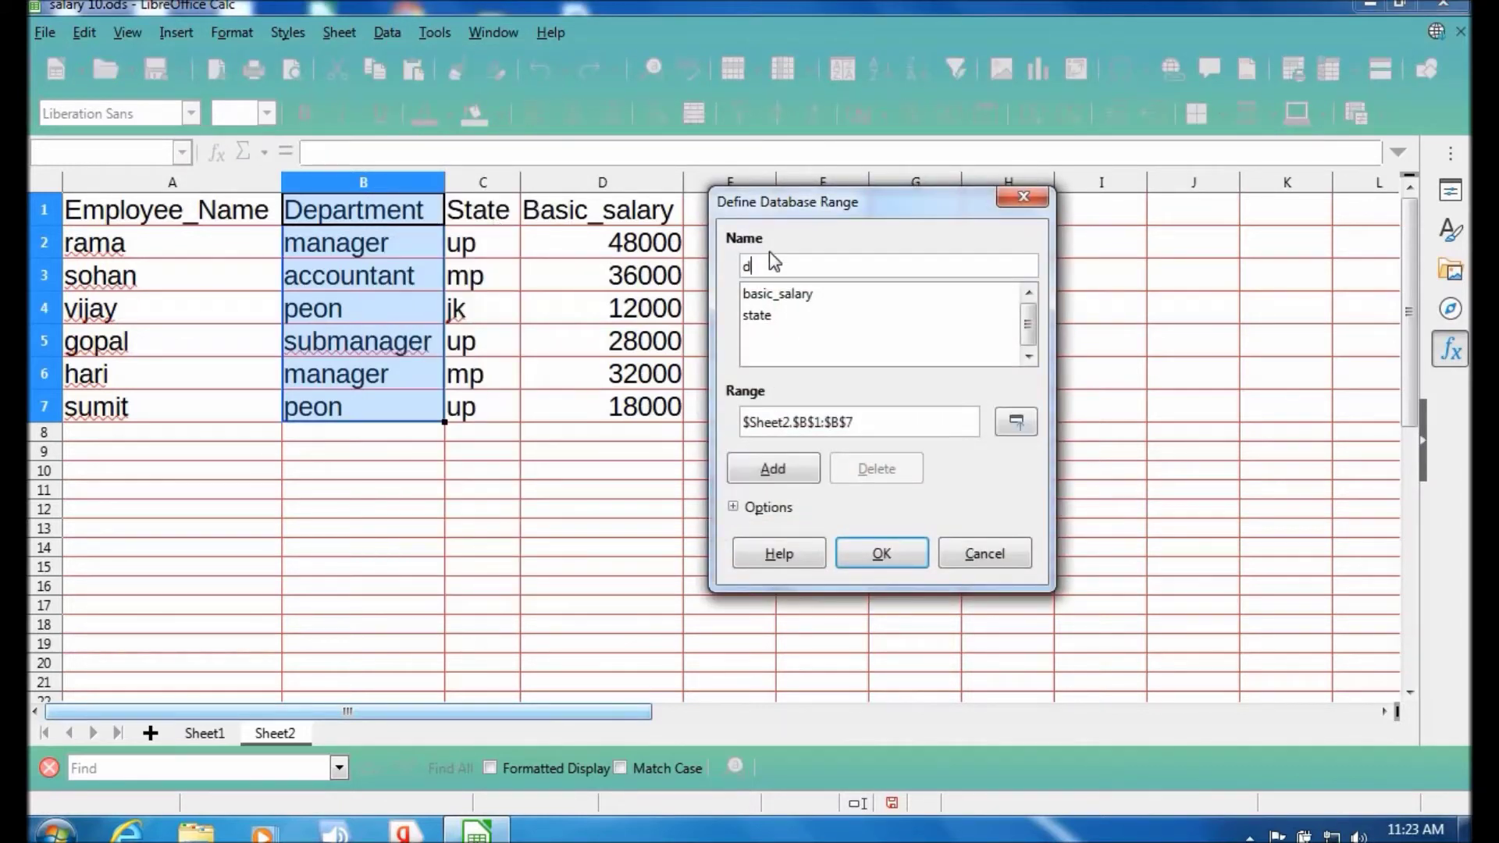
pyautogui.write('epartment')
pyautogui.click(773, 469)
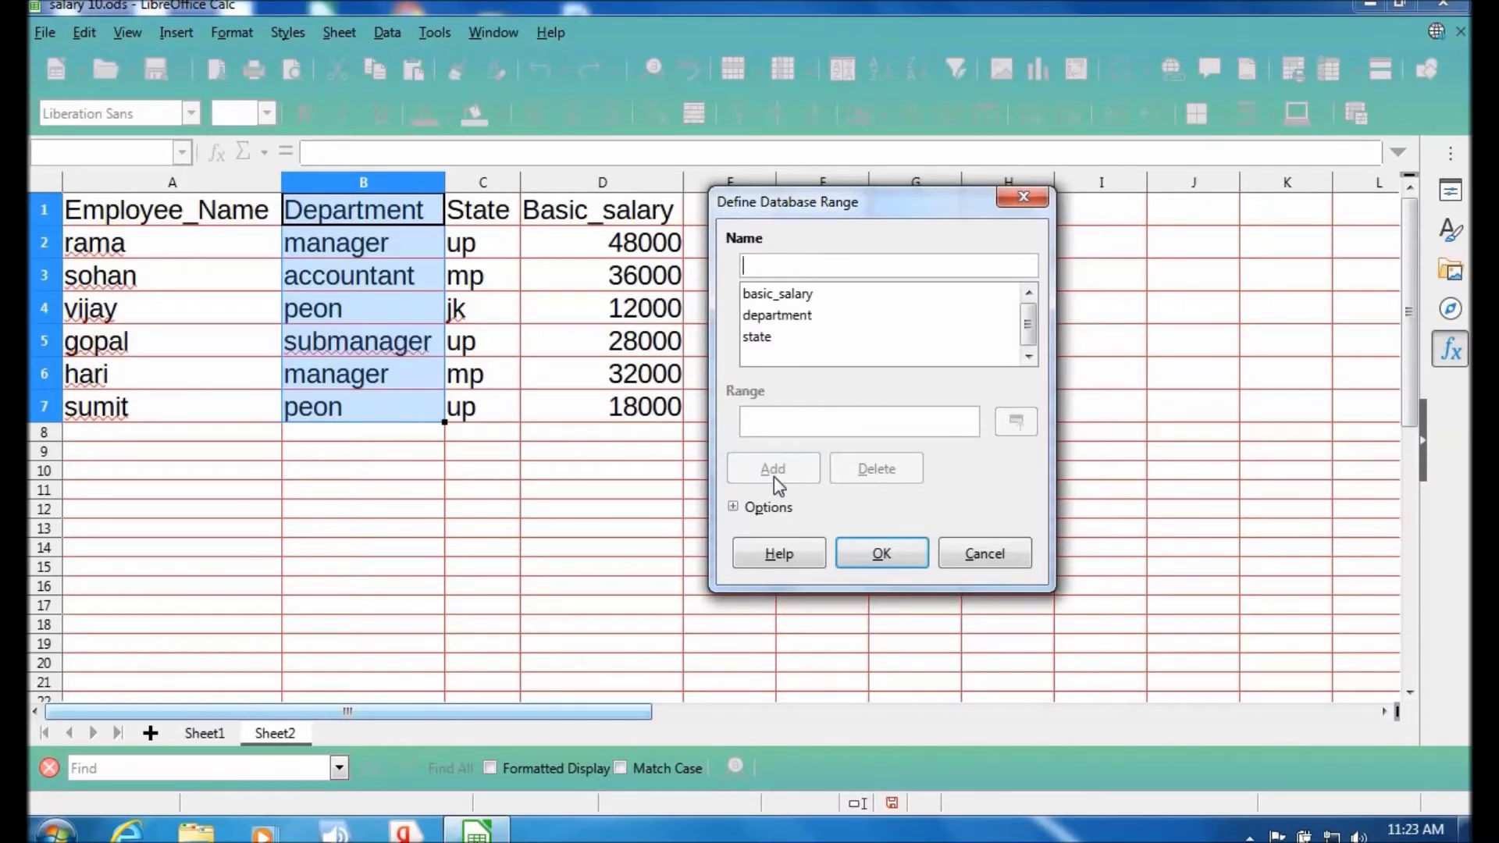
pyautogui.click(865, 550)
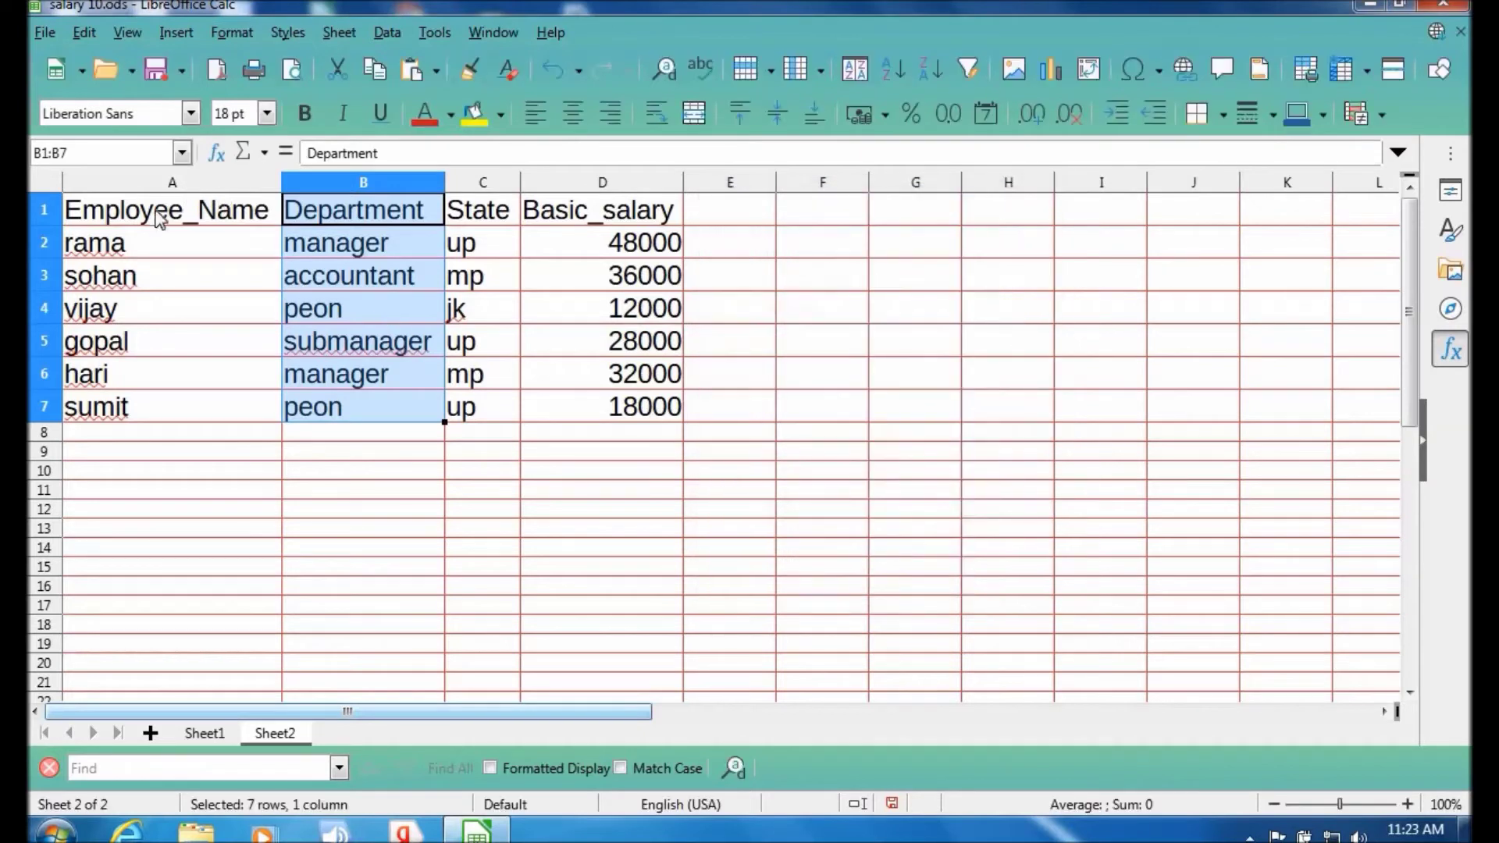
# Define a database range named employee_name for cells A1:A7, covering the Employee_Name column with its header.
pyautogui.moveTo(152, 219); pyautogui.dragTo(144, 400)
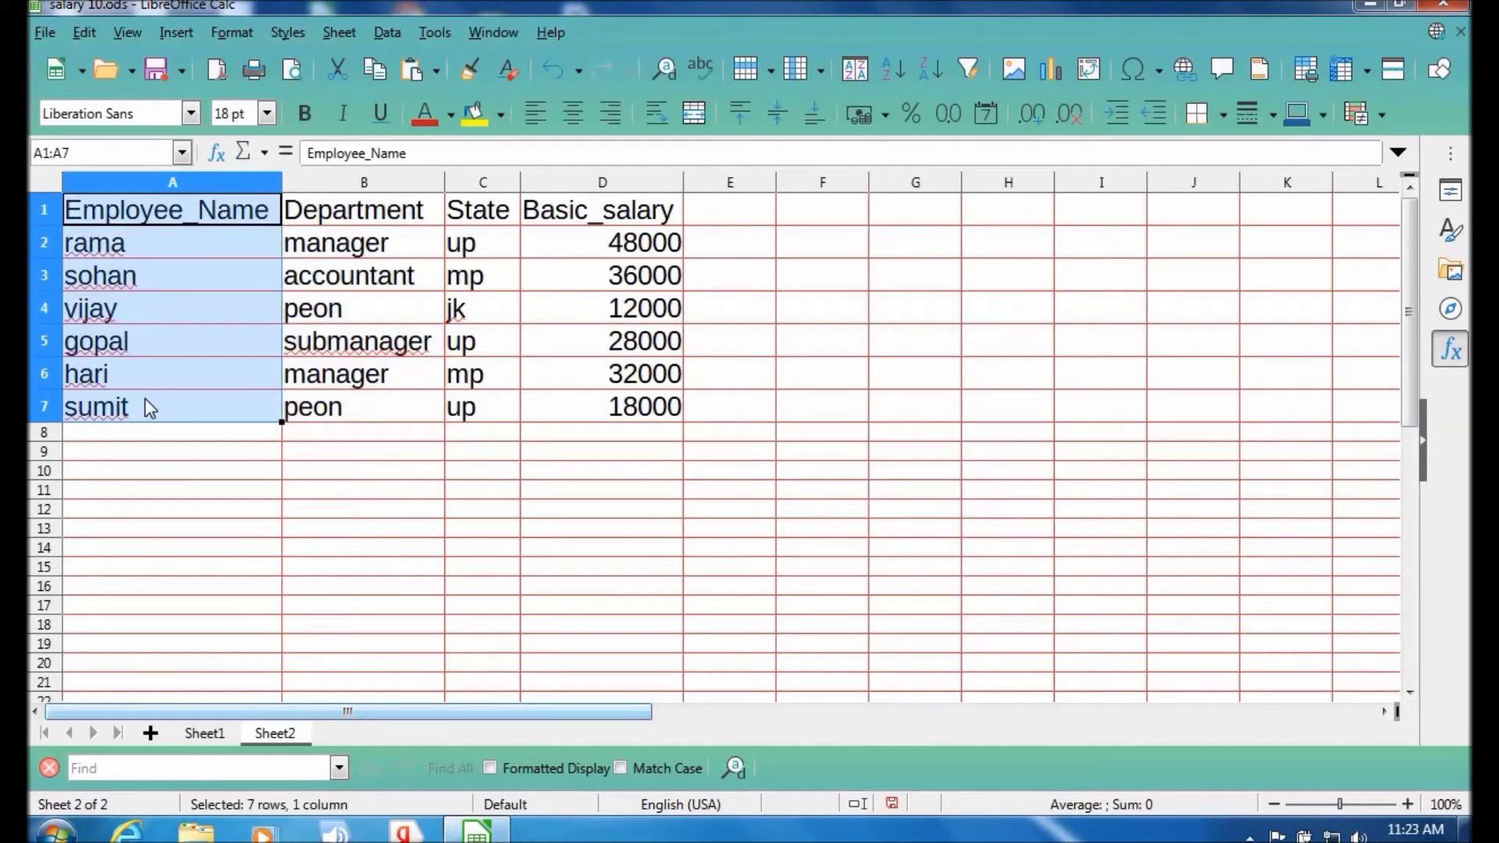
pyautogui.click(382, 40)
pyautogui.click(438, 212)
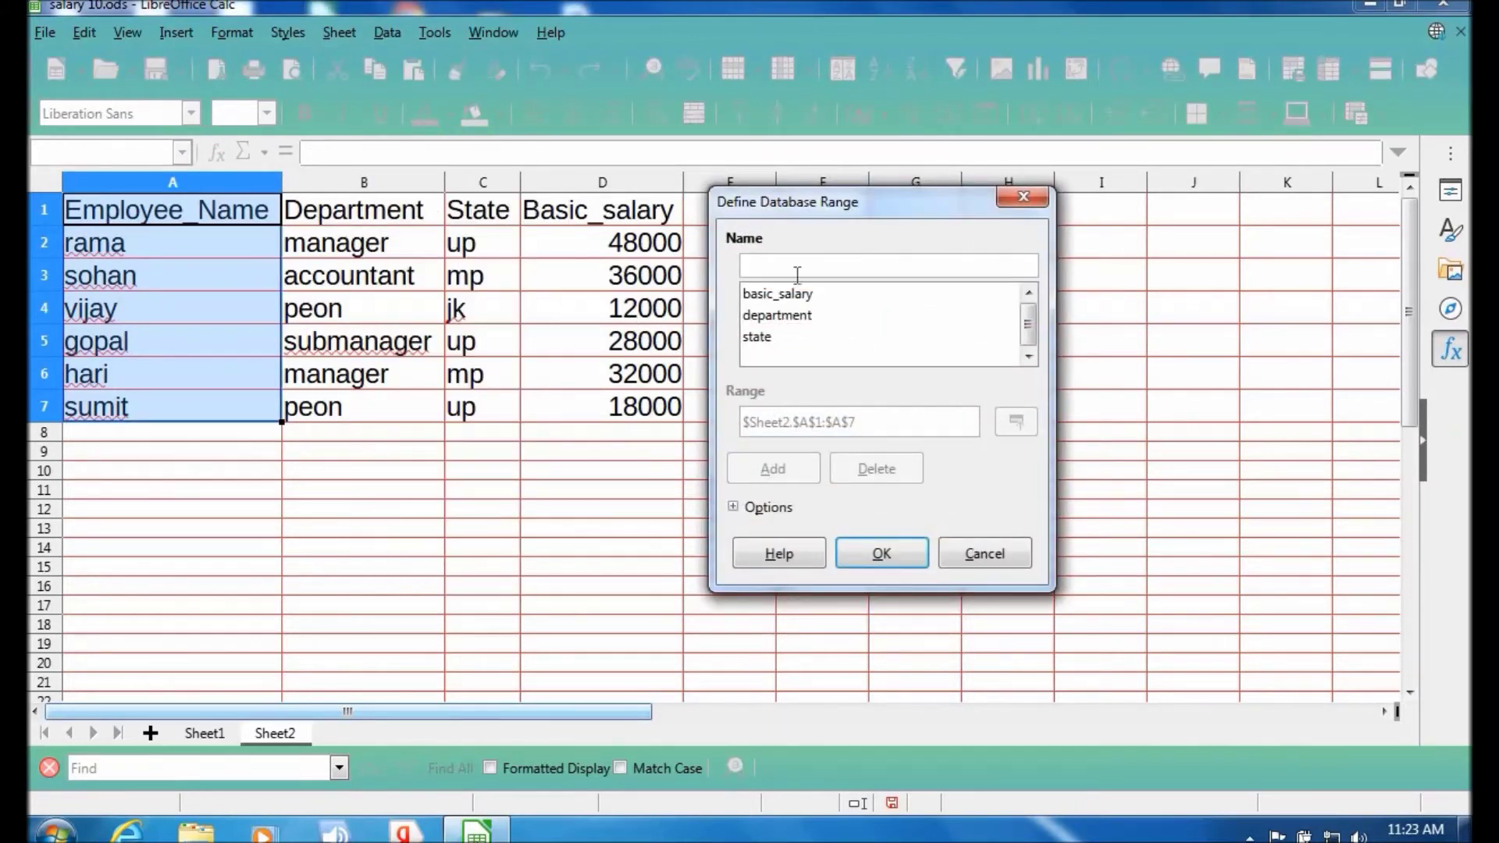
pyautogui.write('employee')
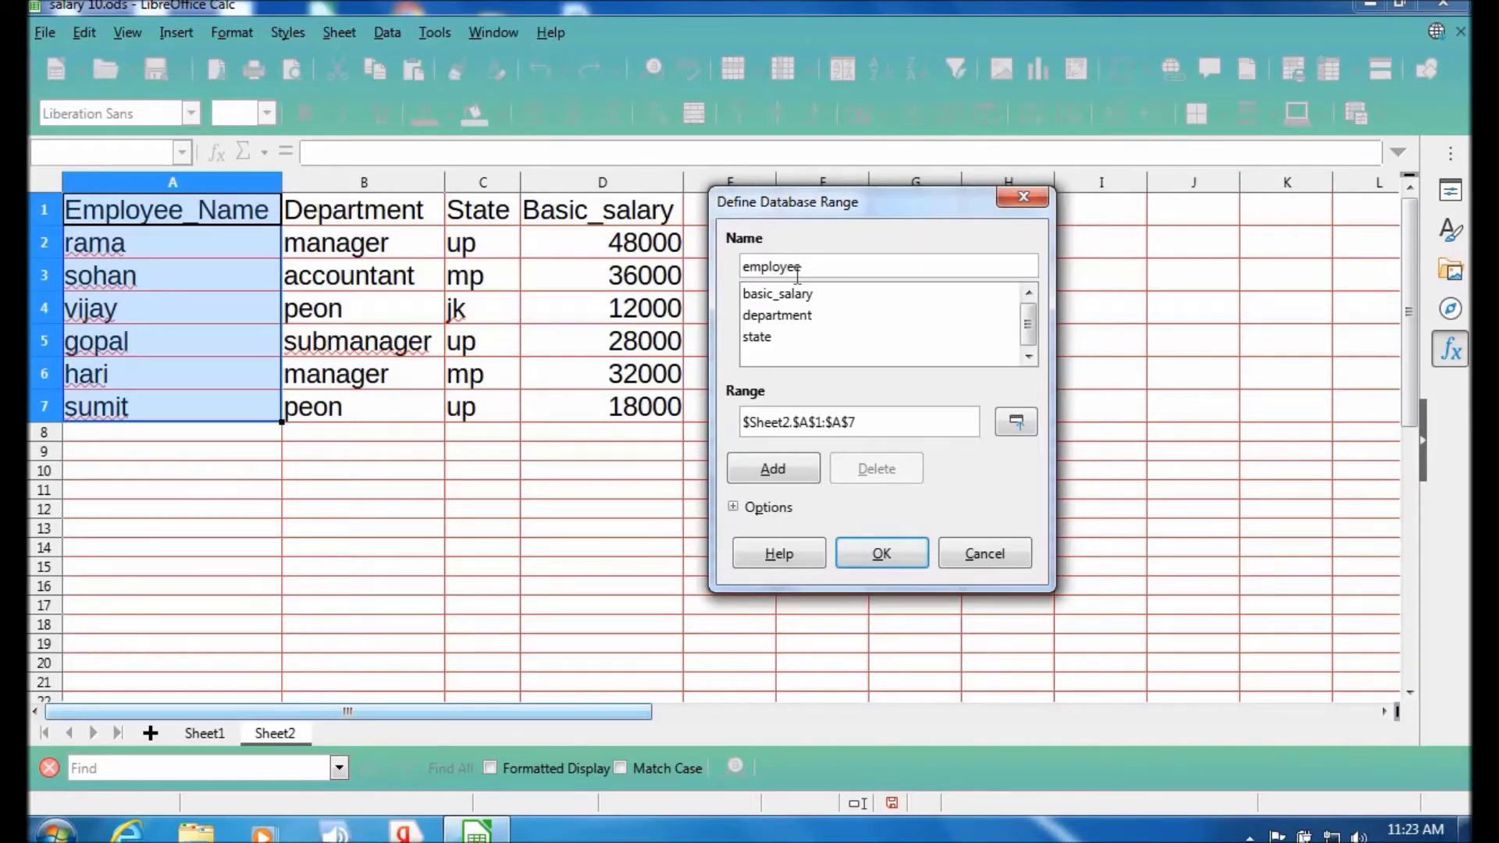
pyautogui.write('_name')
pyautogui.click(772, 469)
pyautogui.click(883, 555)
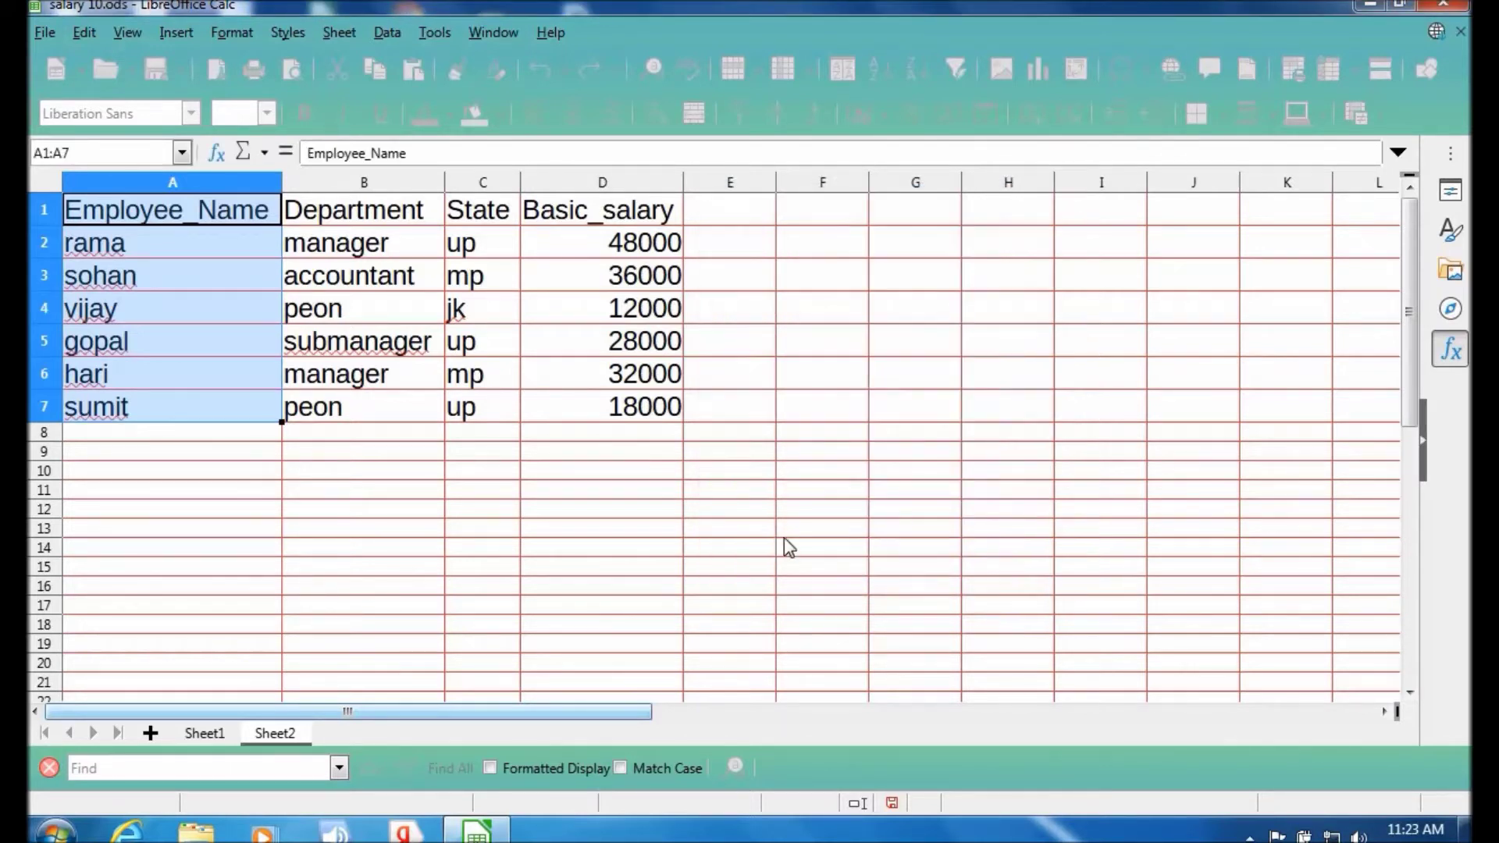
# Clear the cell selection and select the Department data through its defined database range department.
pyautogui.click(785, 539)
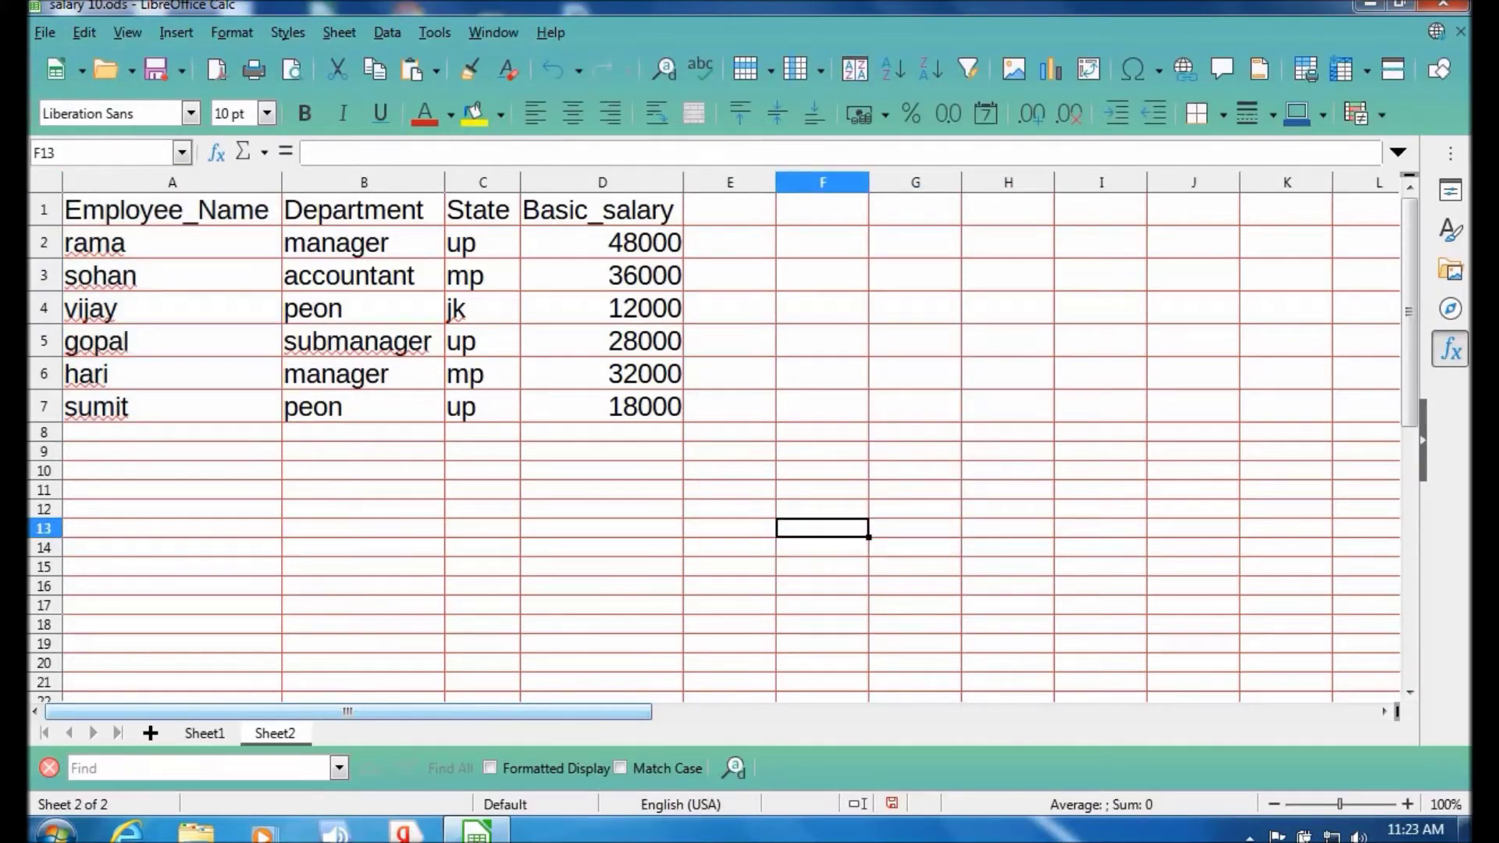
pyautogui.click(388, 32)
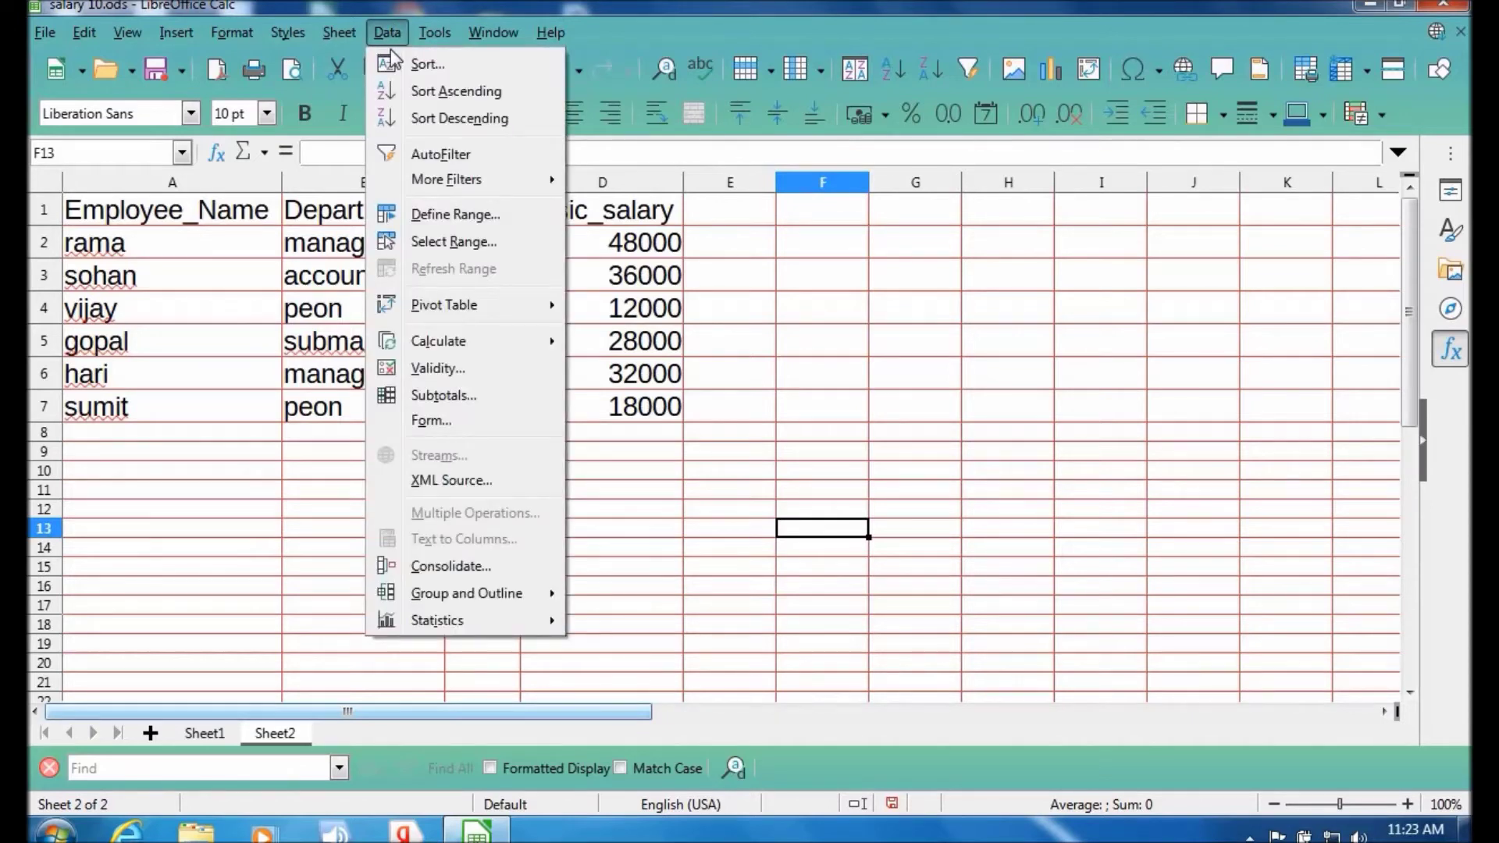
pyautogui.click(442, 244)
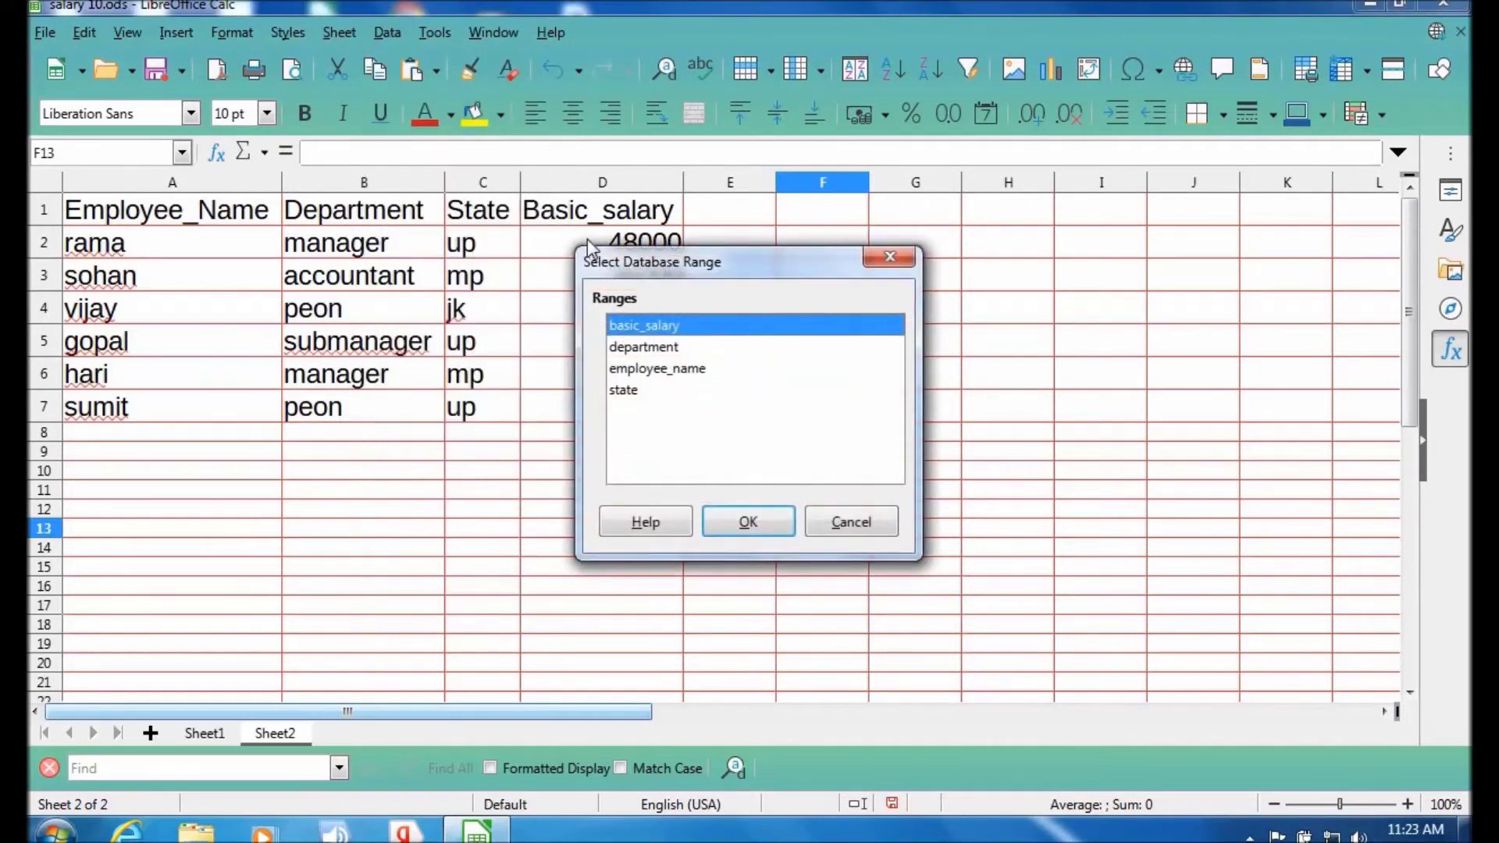
pyautogui.moveTo(641, 273); pyautogui.dragTo(843, 239)
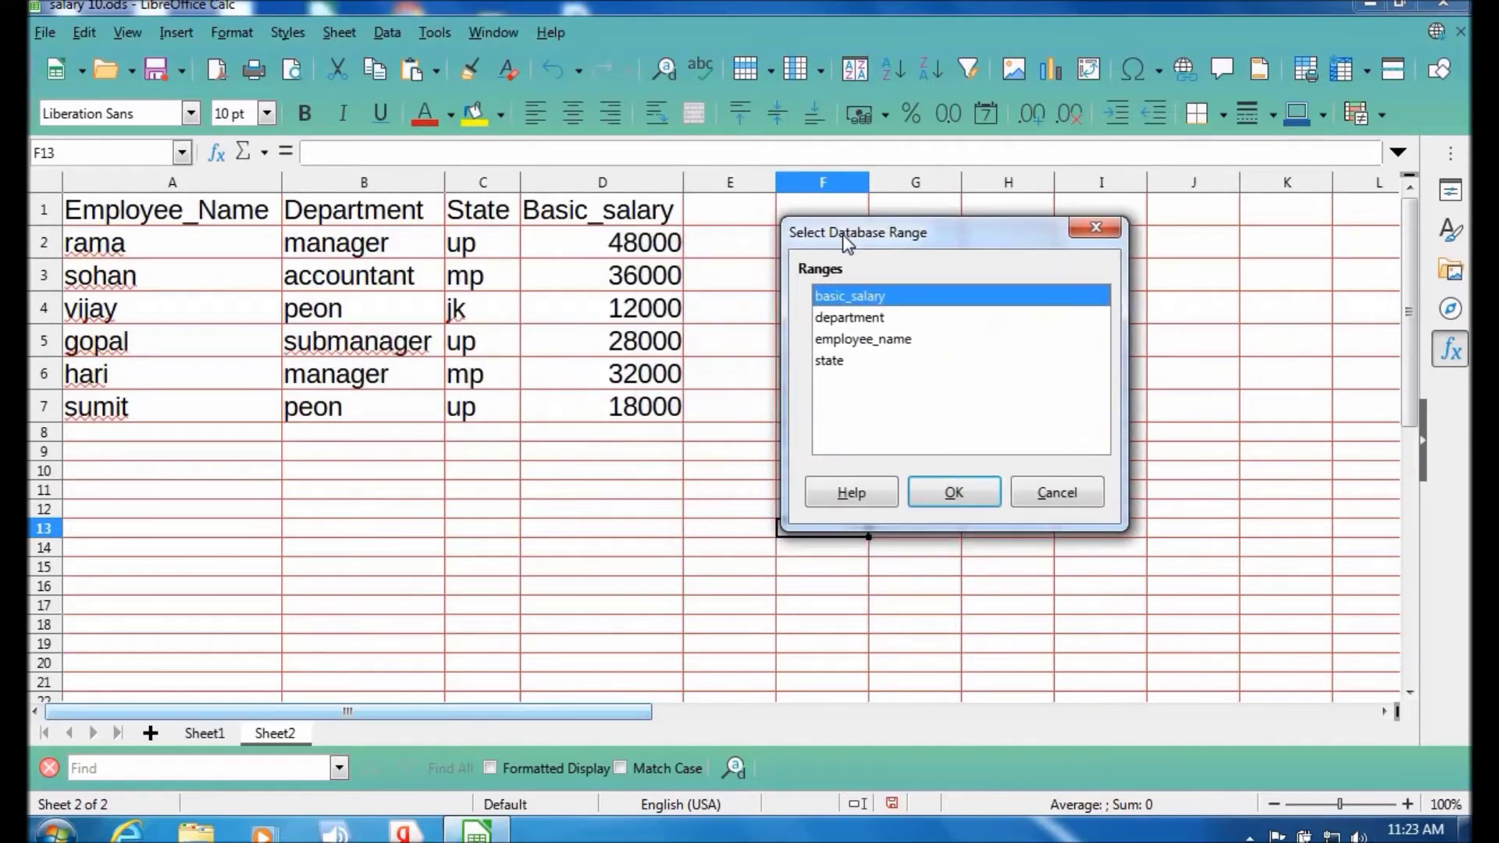
pyautogui.click(841, 320)
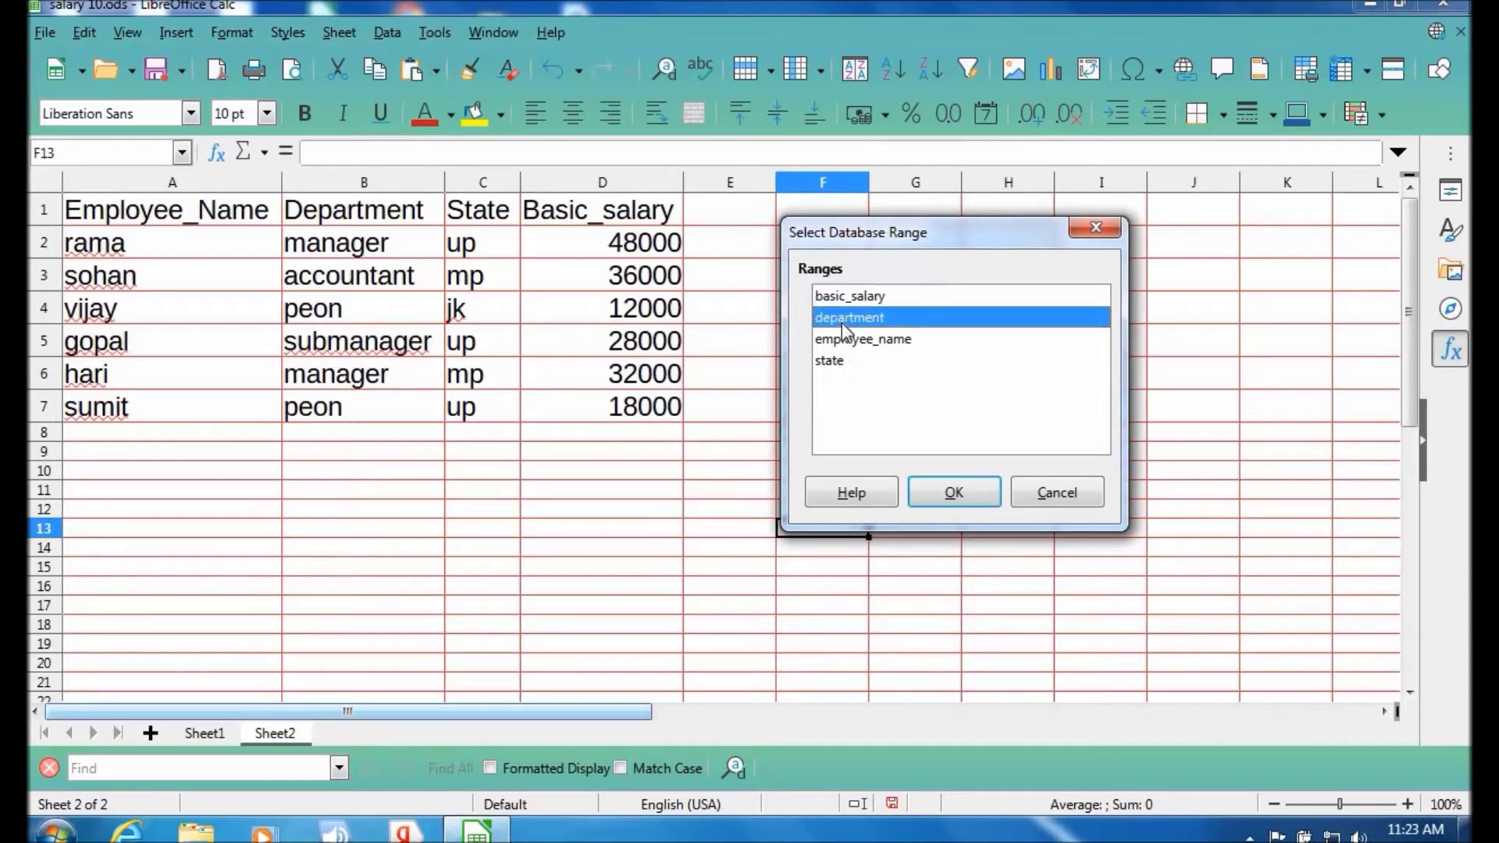
pyautogui.click(951, 498)
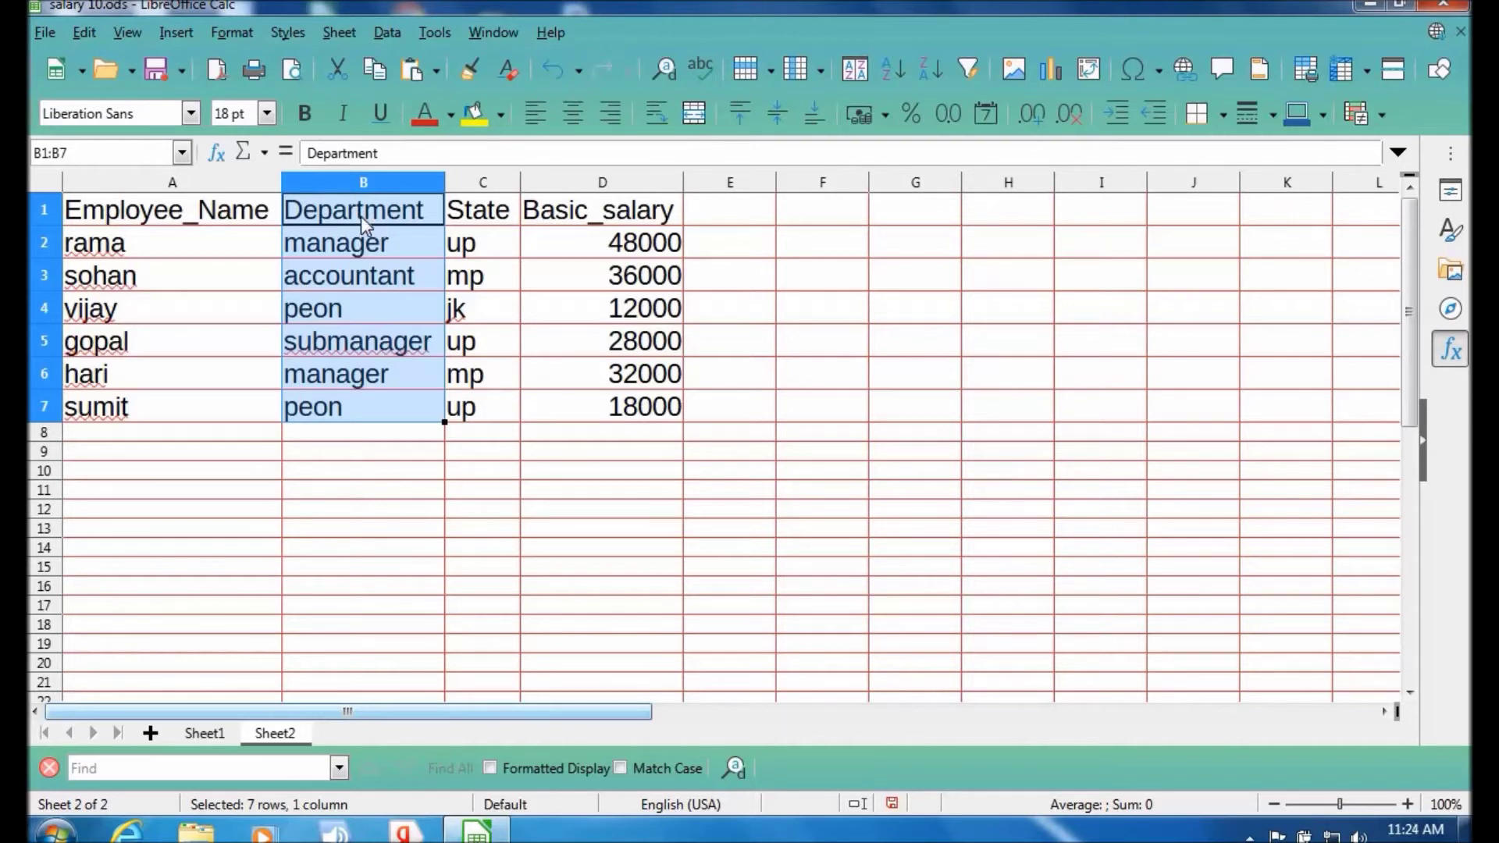
# Apply an AutoFilter to the Department range and show only the manager rows.
pyautogui.click(391, 34)
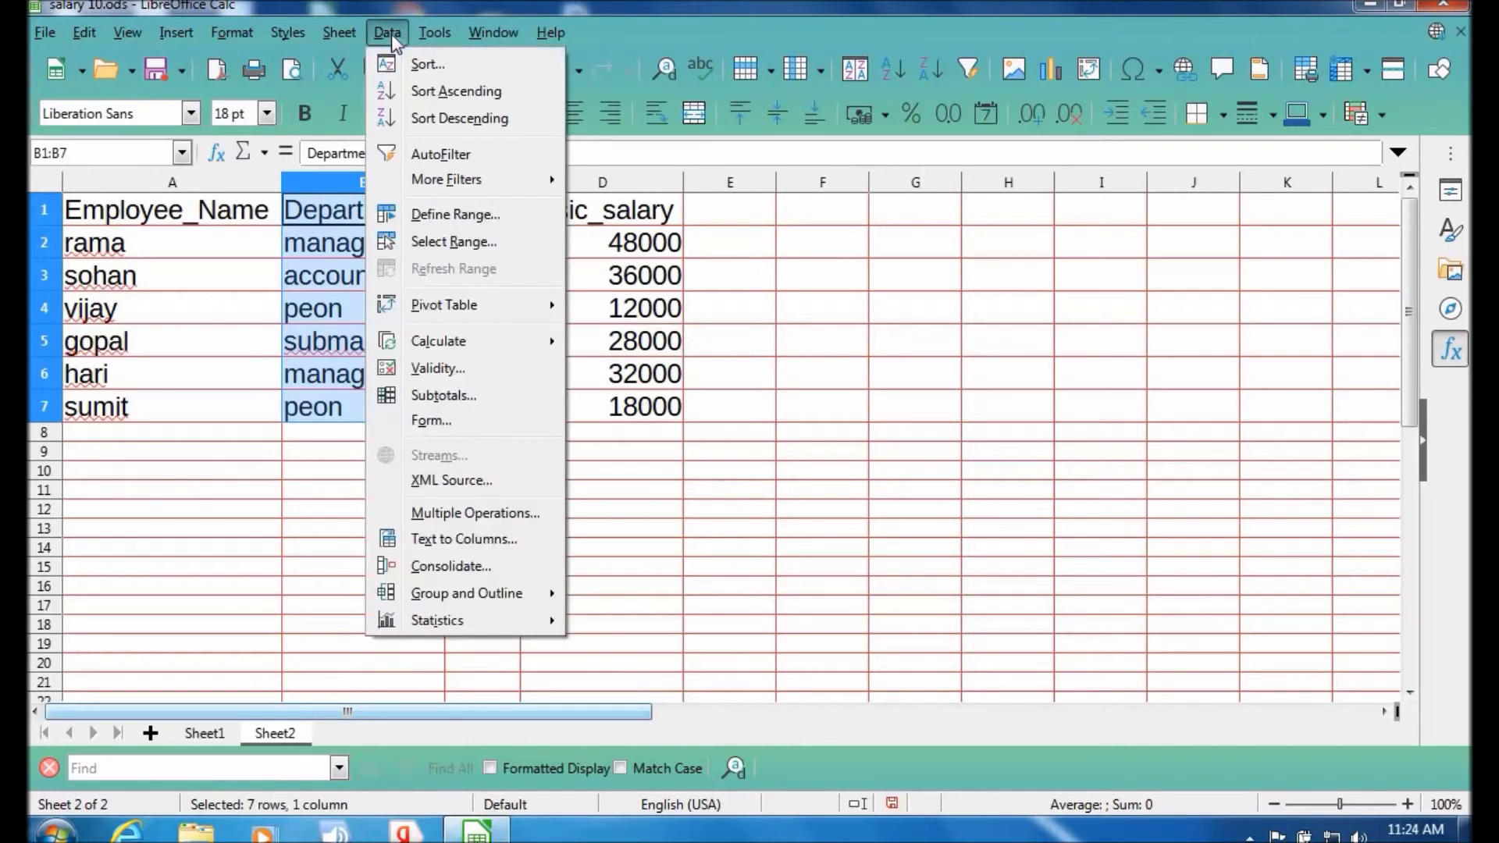
pyautogui.click(435, 156)
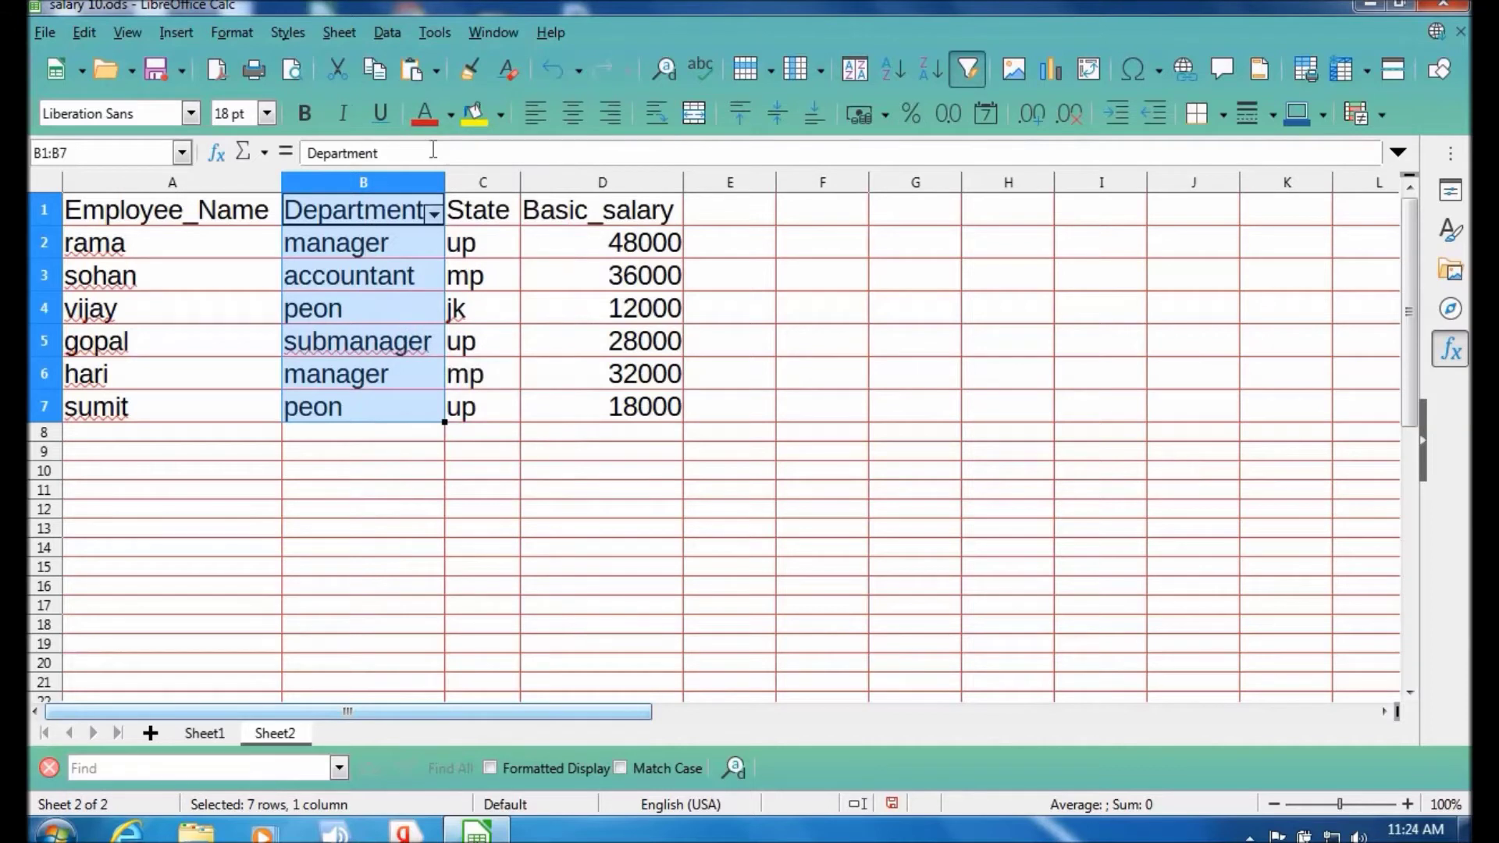
pyautogui.click(435, 211)
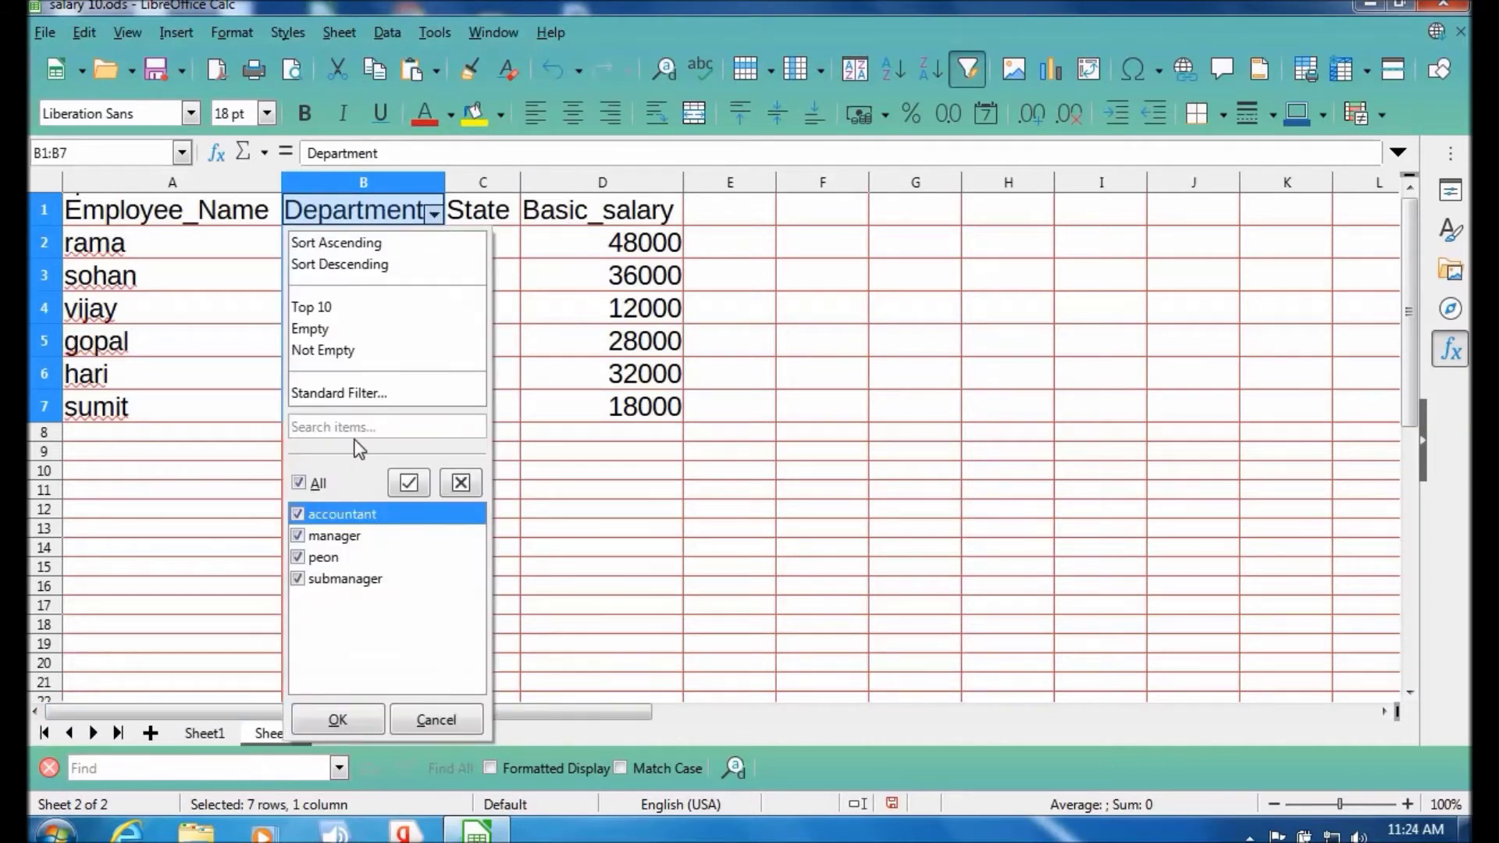
pyautogui.click(317, 484)
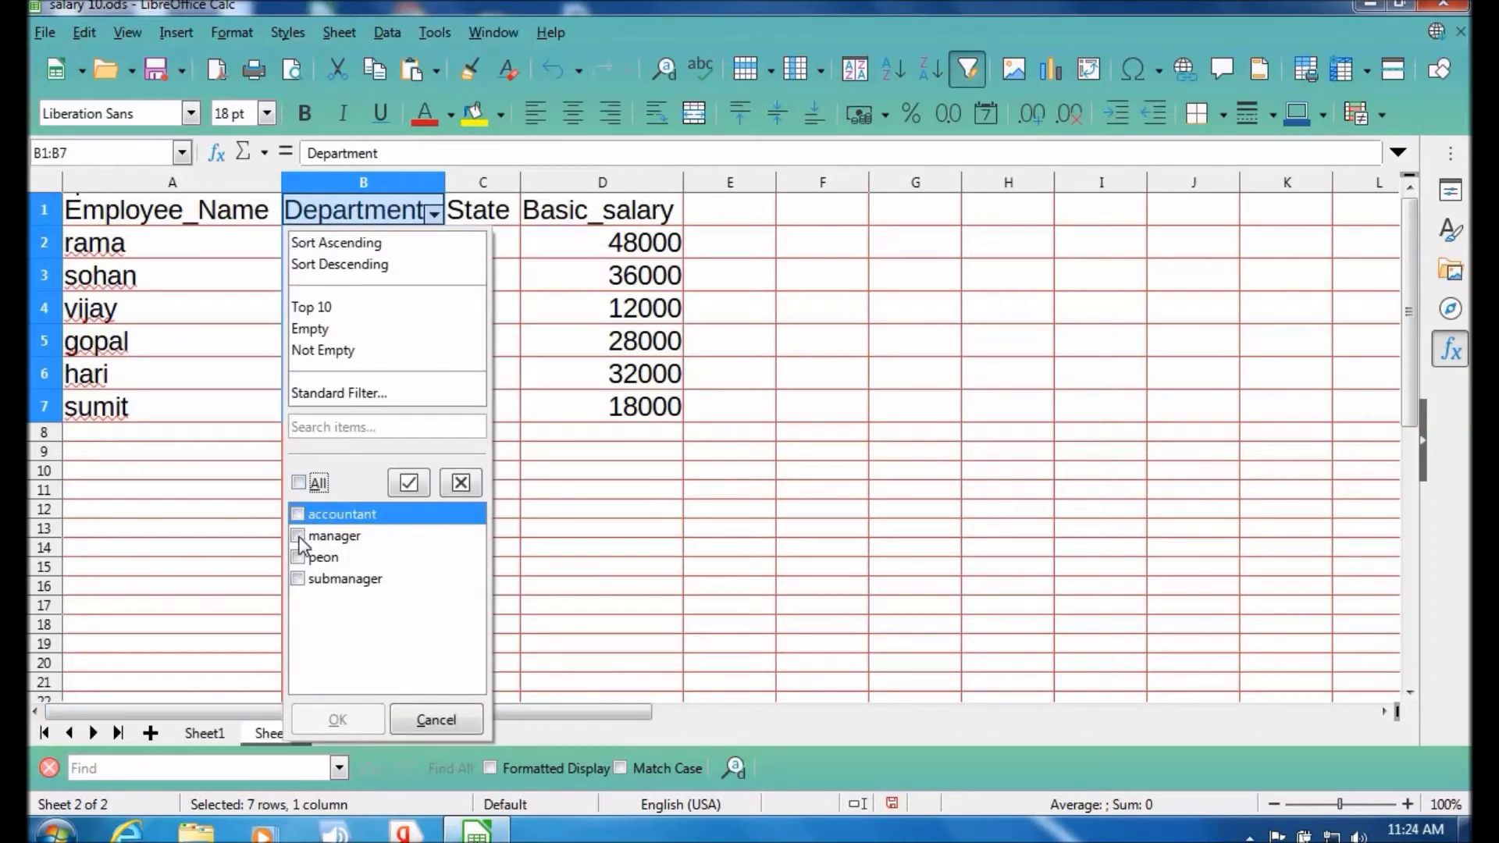
pyautogui.click(298, 537)
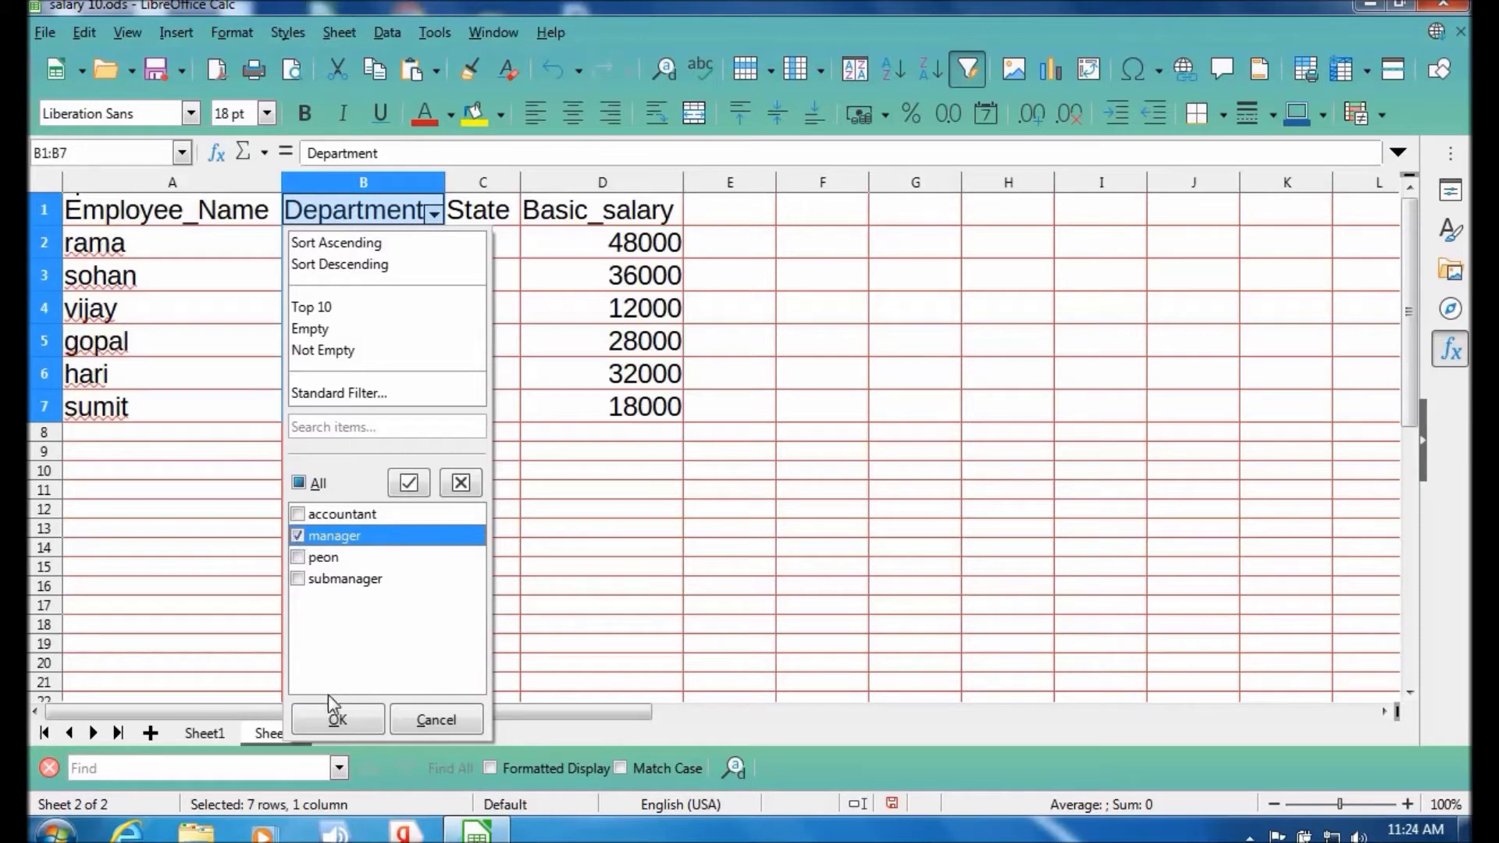
pyautogui.click(336, 719)
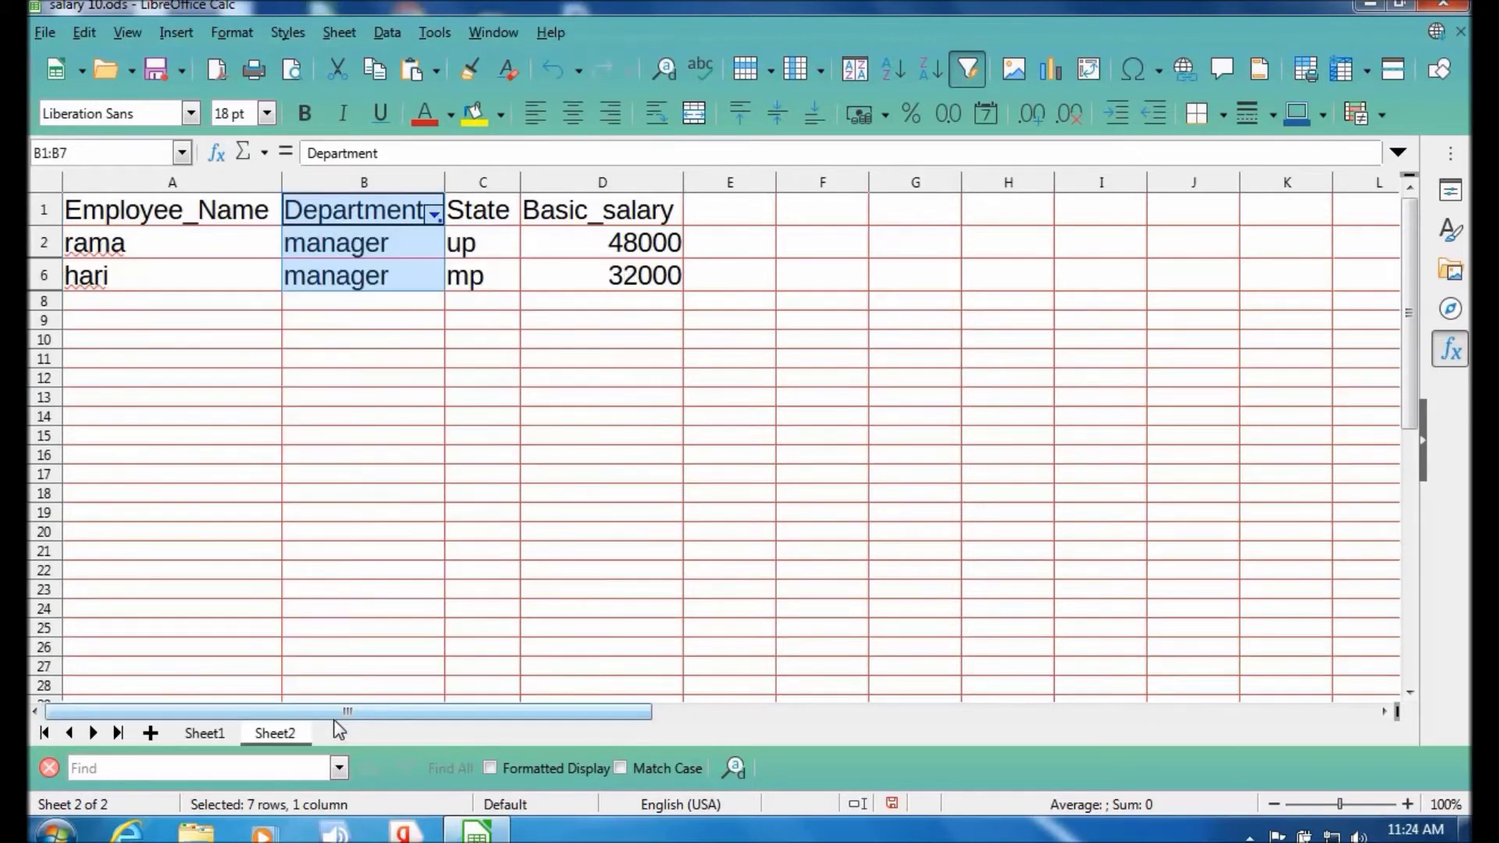
# Reset the Department filter so it includes all entries, and deselect the range.
pyautogui.click(434, 210)
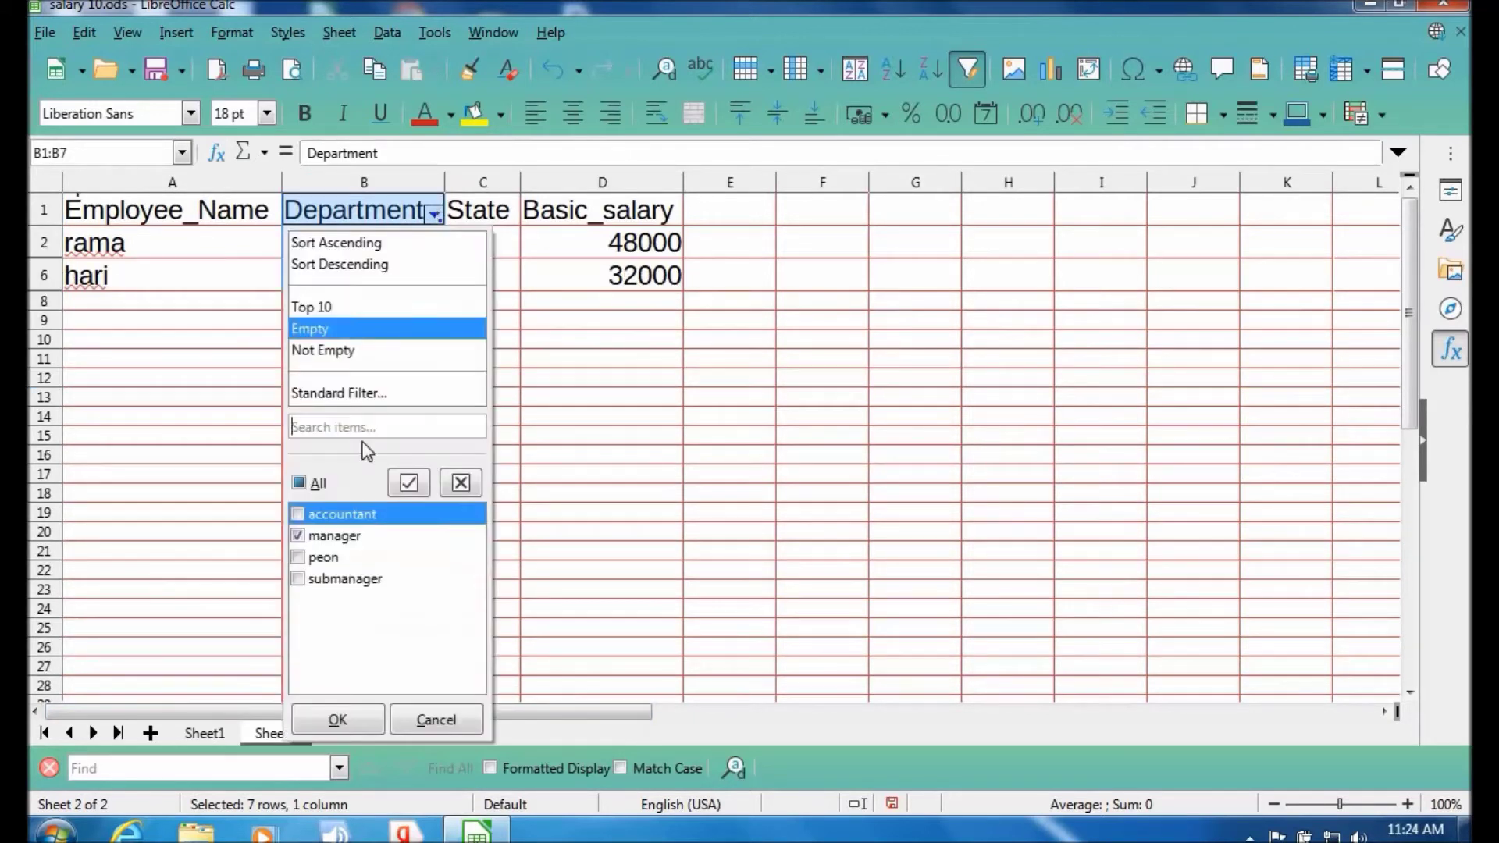
pyautogui.click(317, 486)
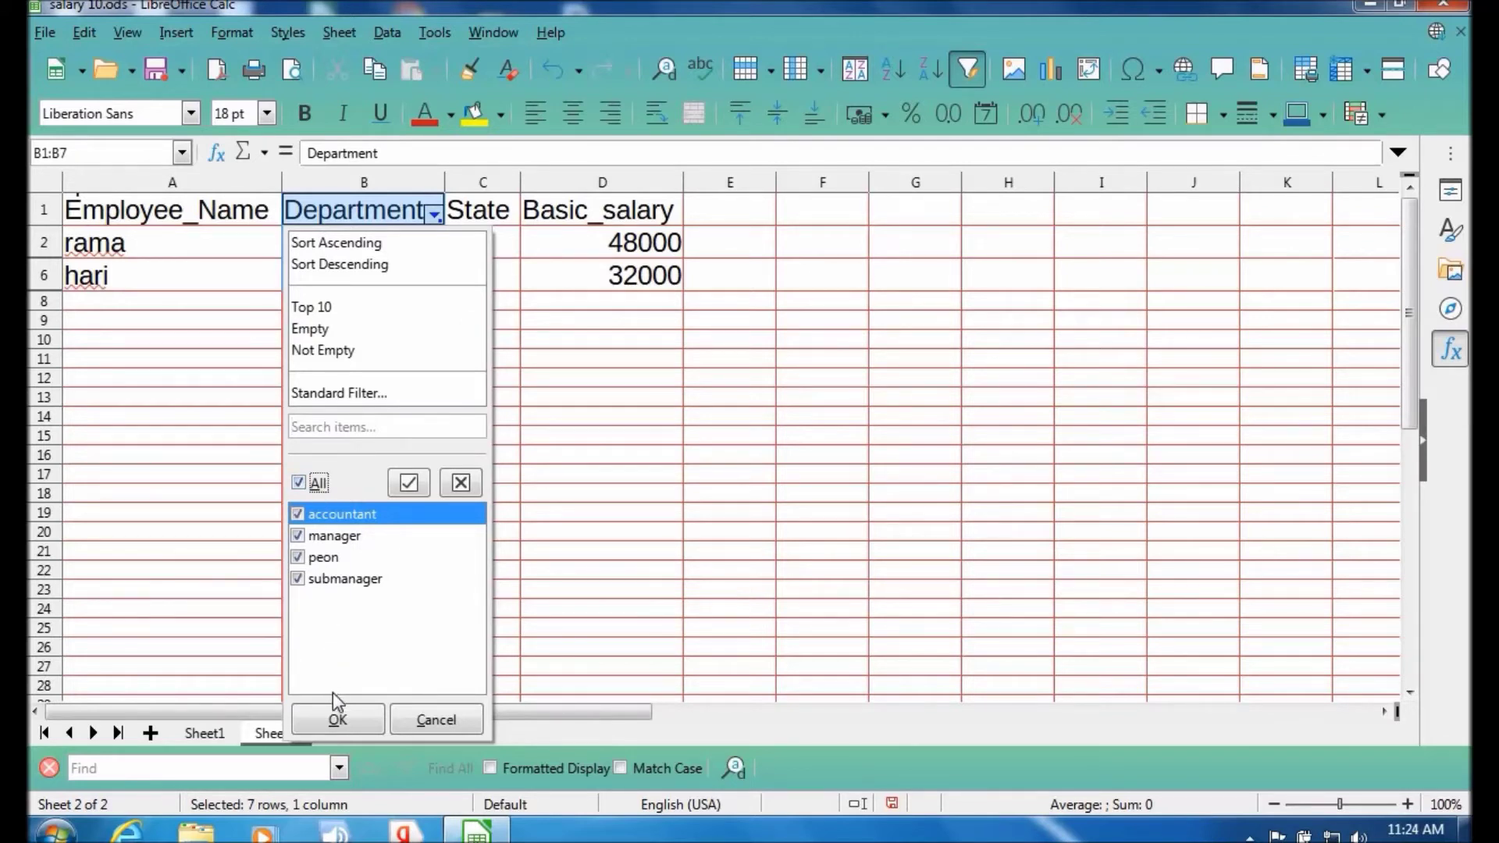
pyautogui.click(339, 720)
pyautogui.click(525, 495)
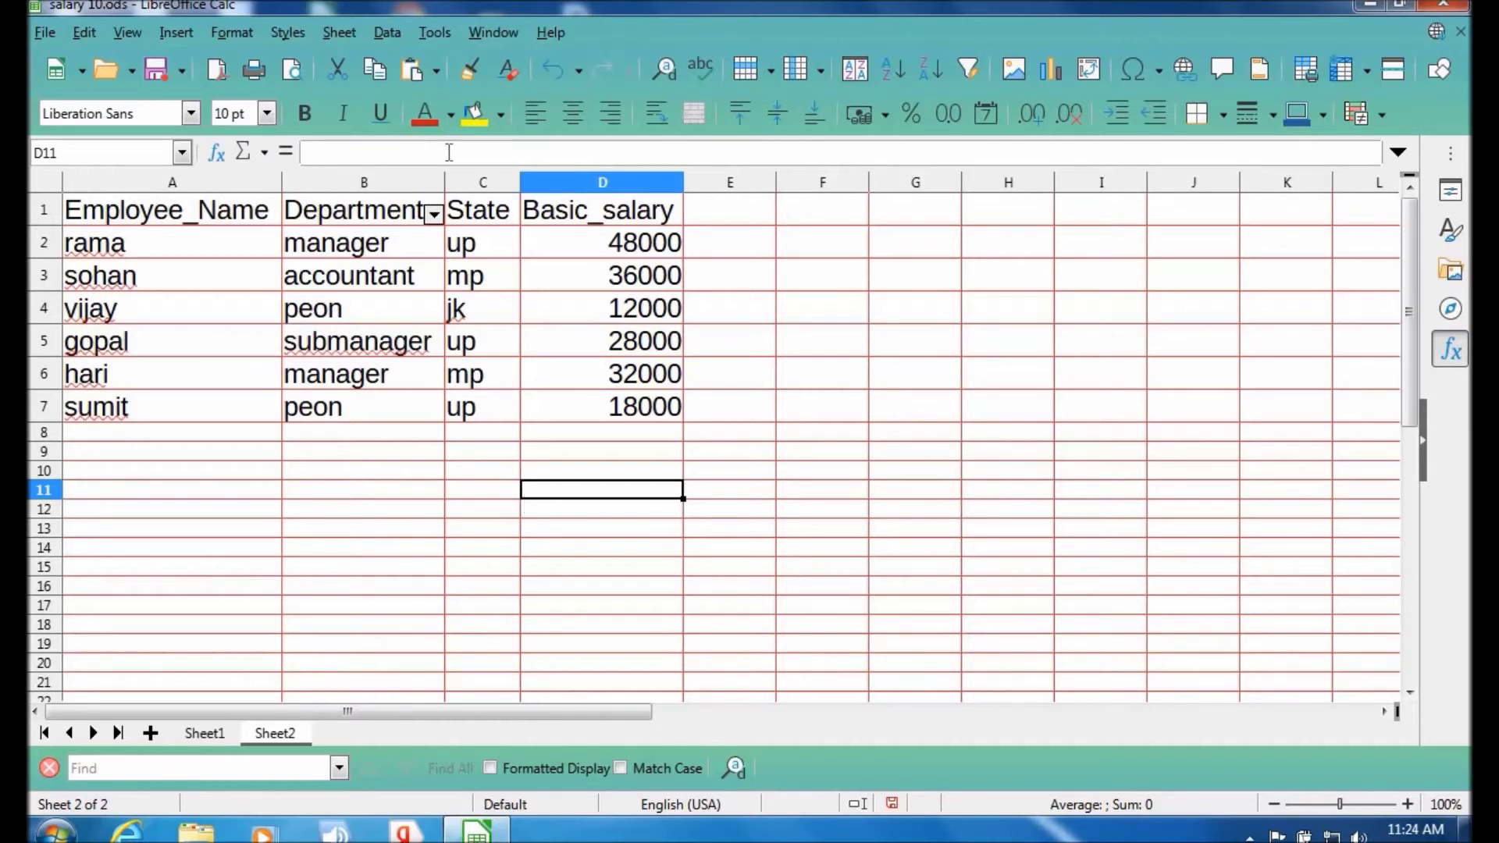
pyautogui.click(383, 35)
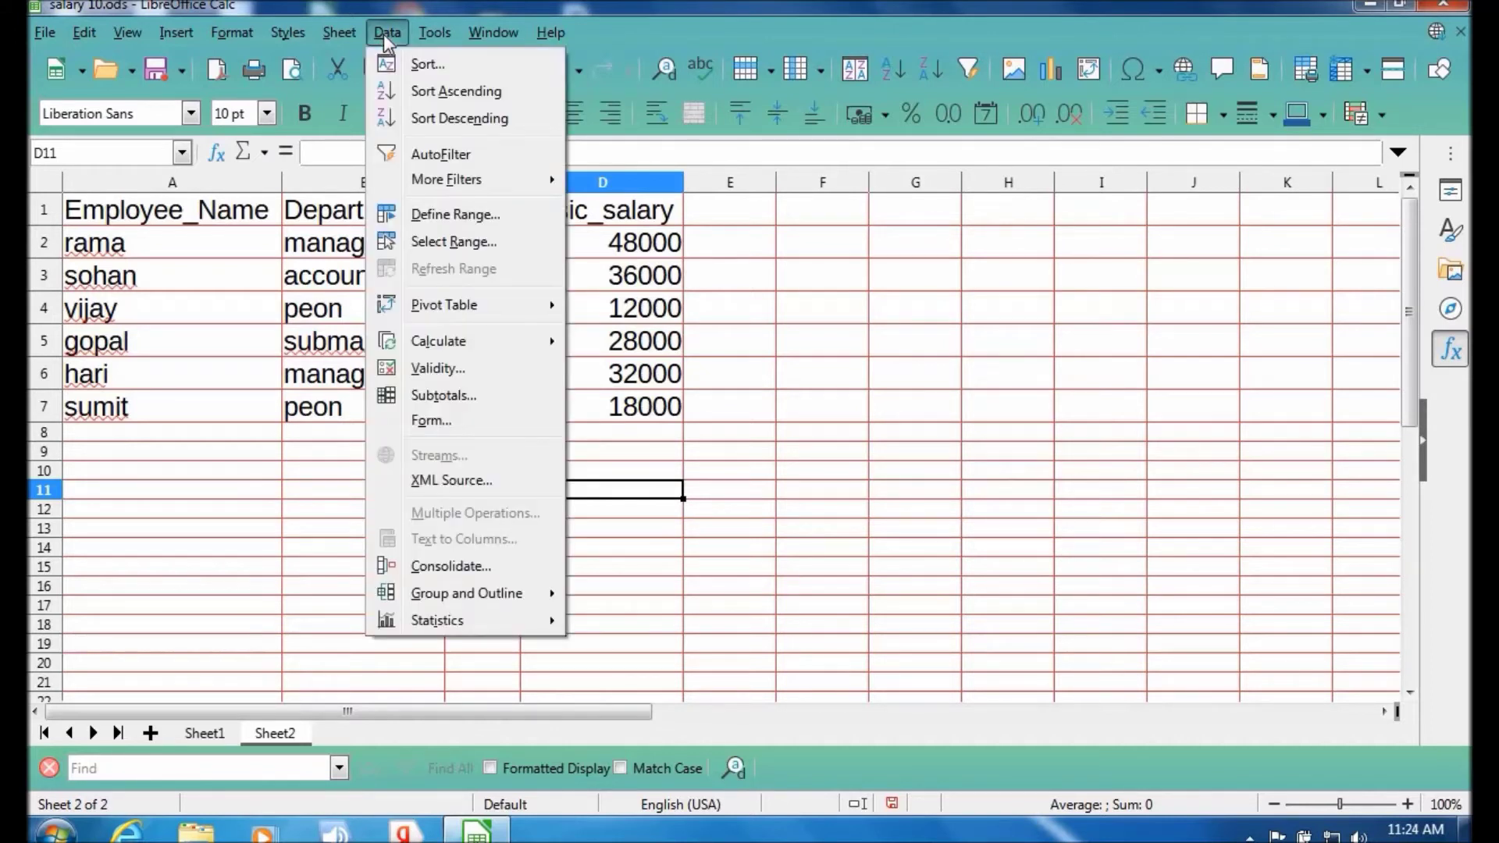
pyautogui.click(429, 151)
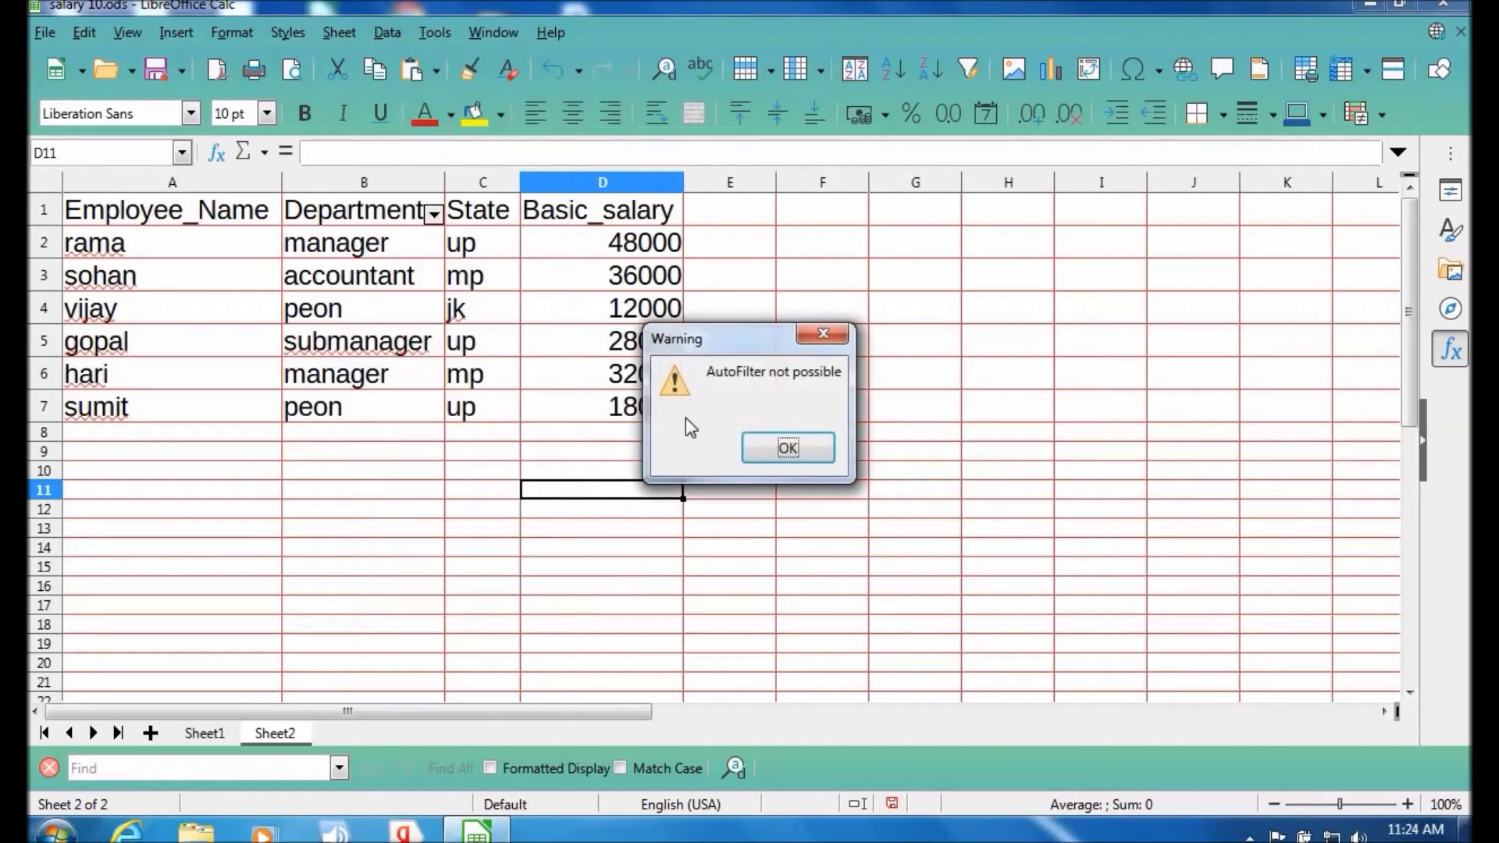
pyautogui.press('Return')
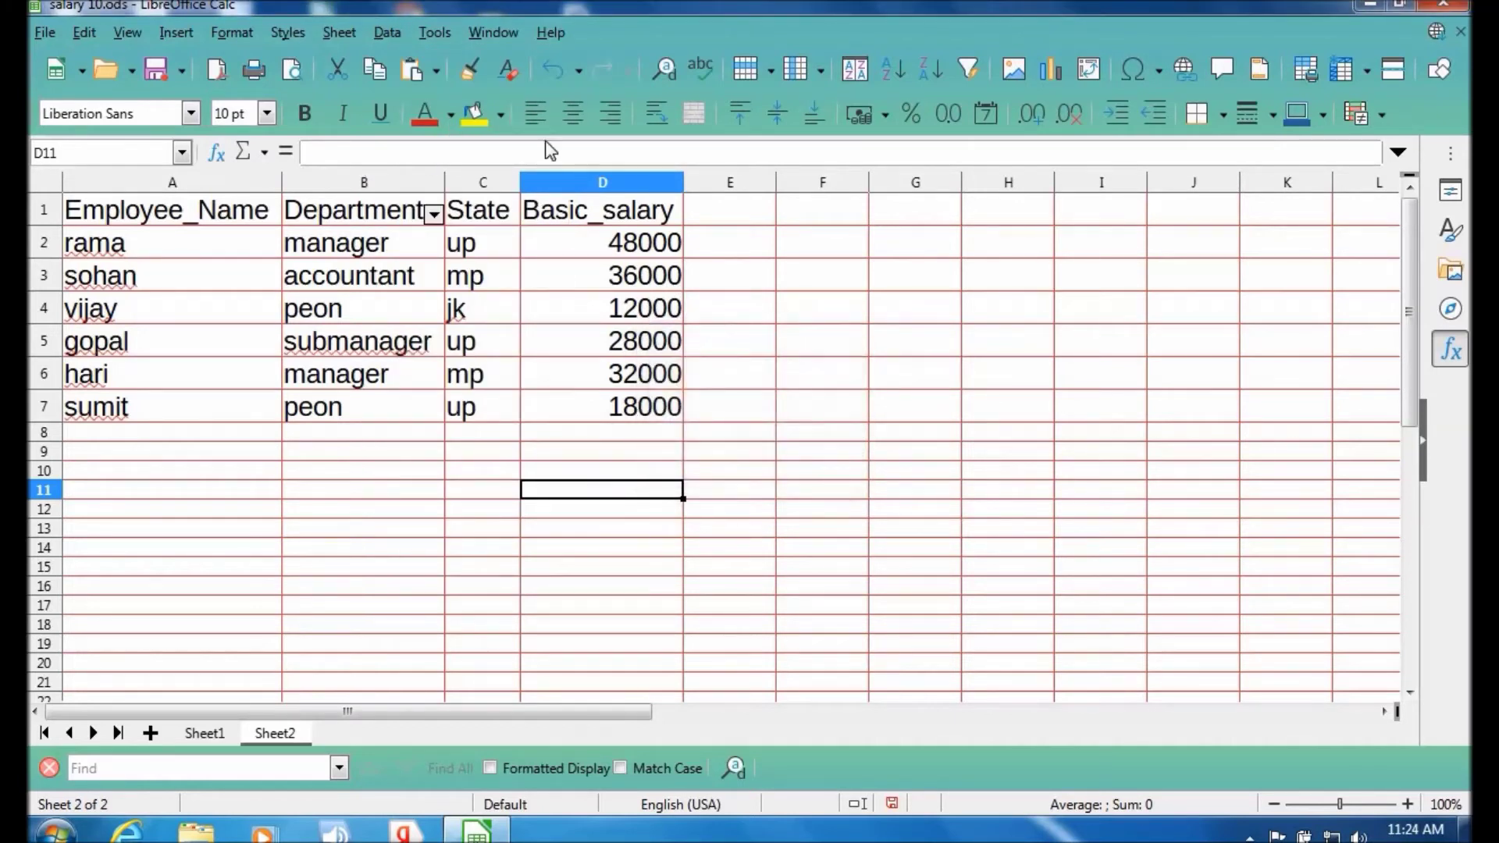
# Remove the AutoFilter from the Department column, starting from its header cell B1.
pyautogui.click(476, 337)
pyautogui.click(404, 220)
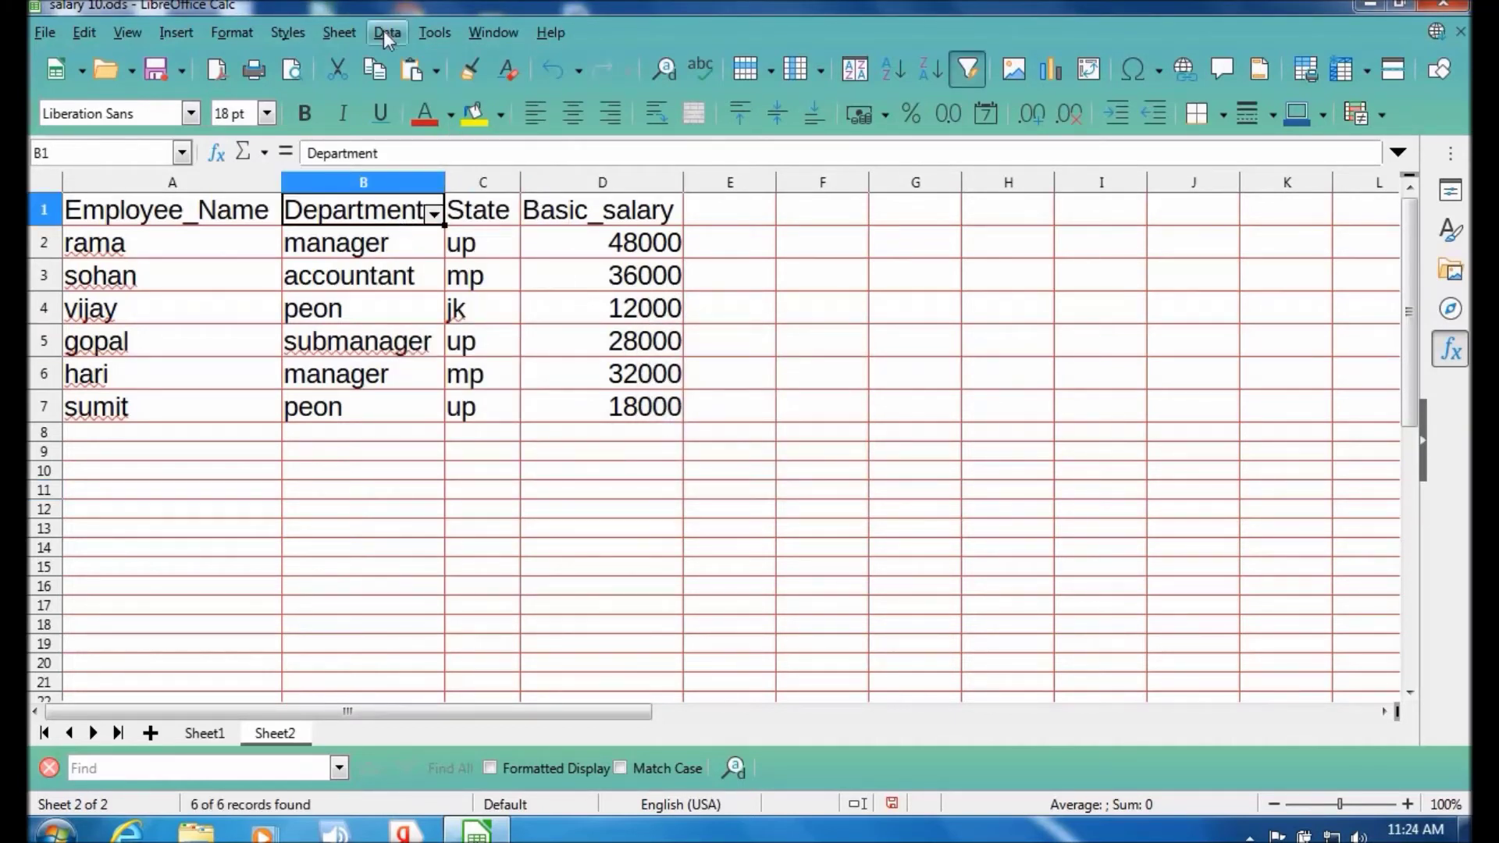
pyautogui.click(383, 31)
pyautogui.click(448, 152)
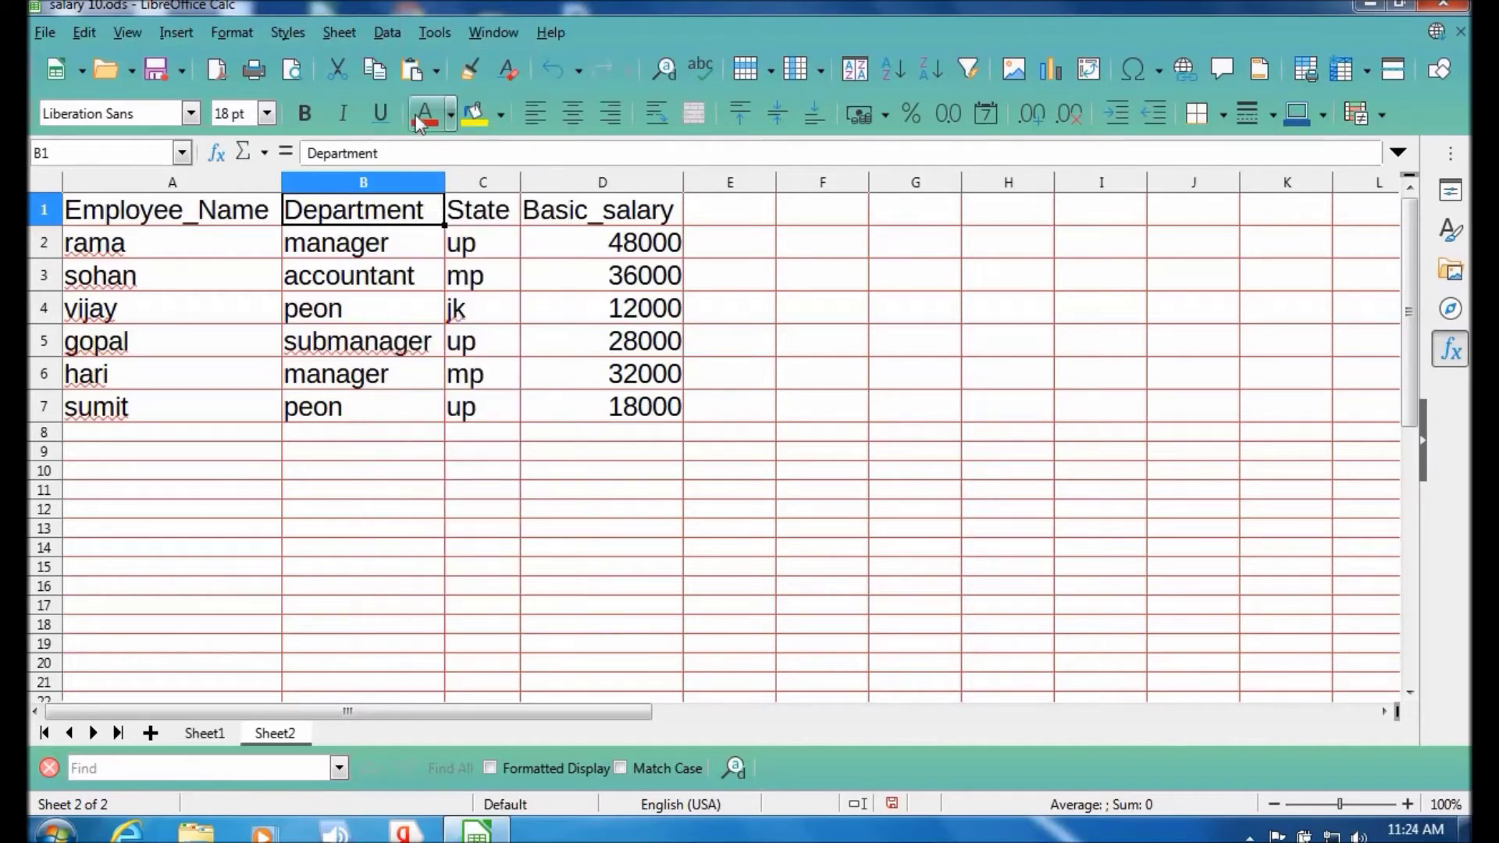
# Select the State data through its defined database range state, then clear the selection.
pyautogui.click(387, 32)
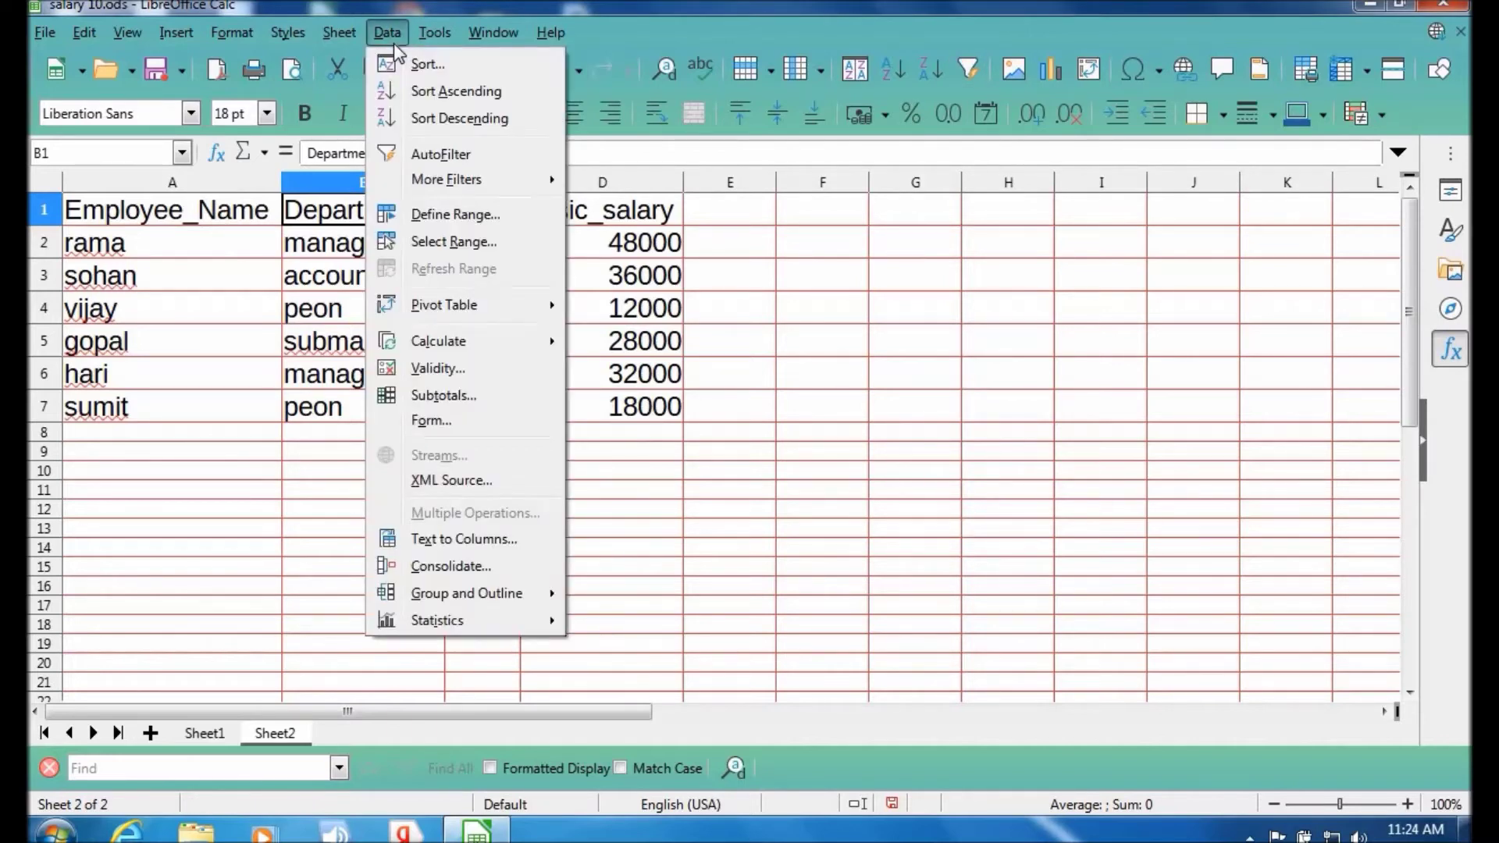
pyautogui.click(479, 242)
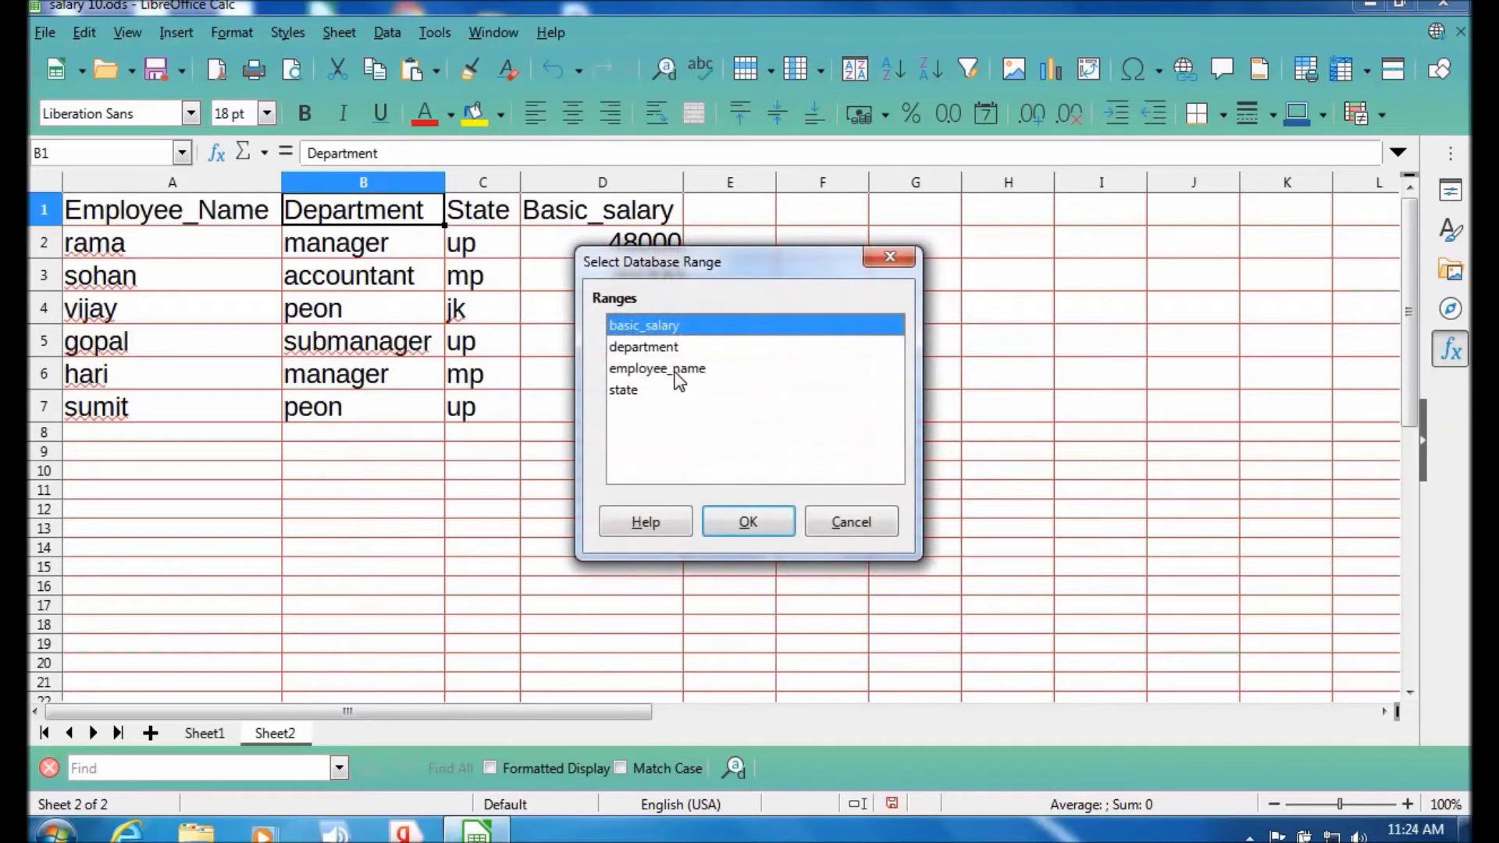
pyautogui.click(646, 393)
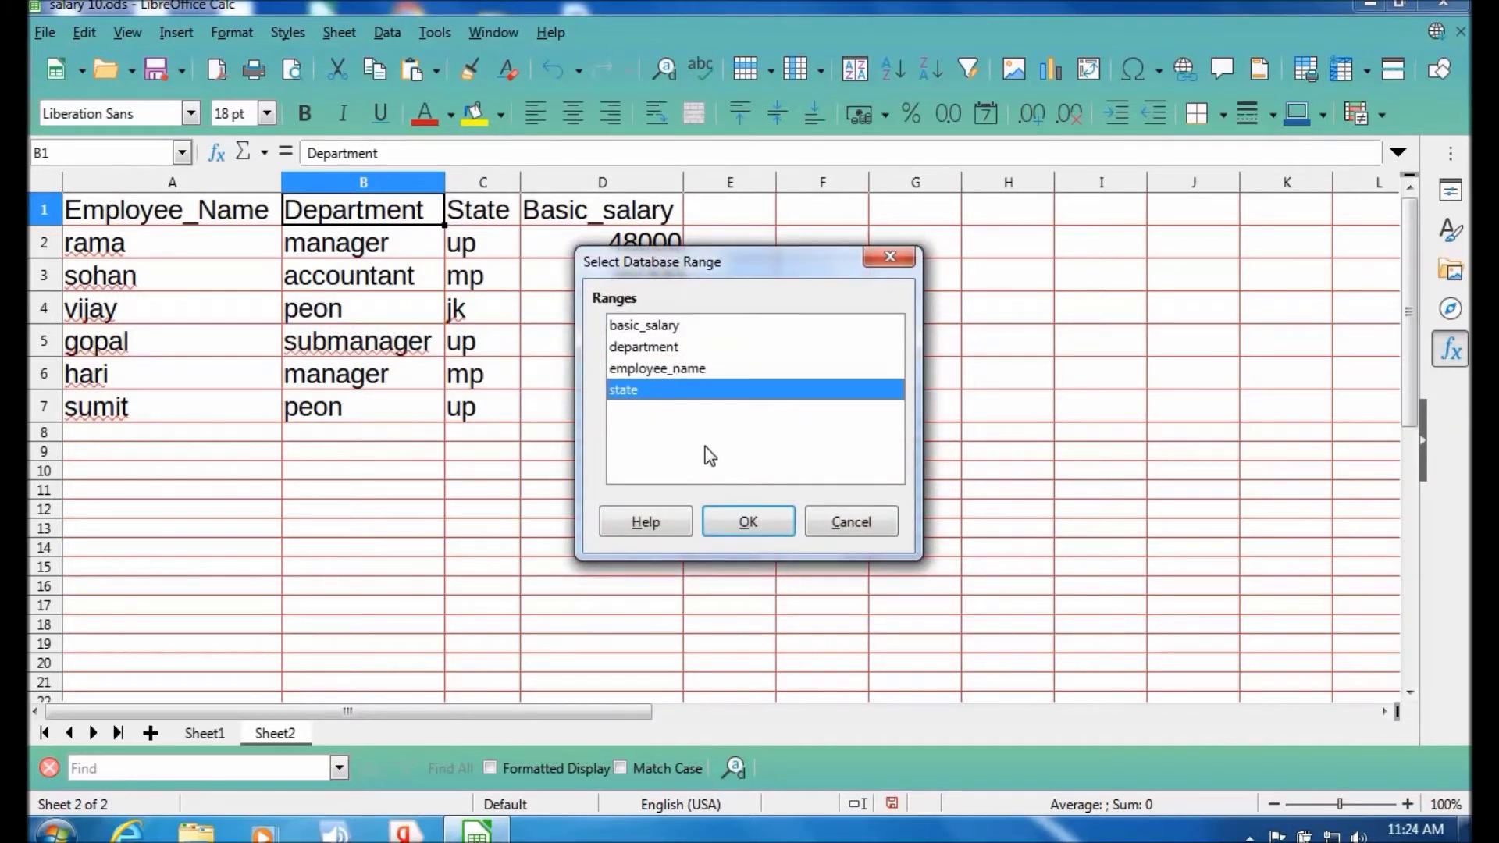
pyautogui.click(744, 528)
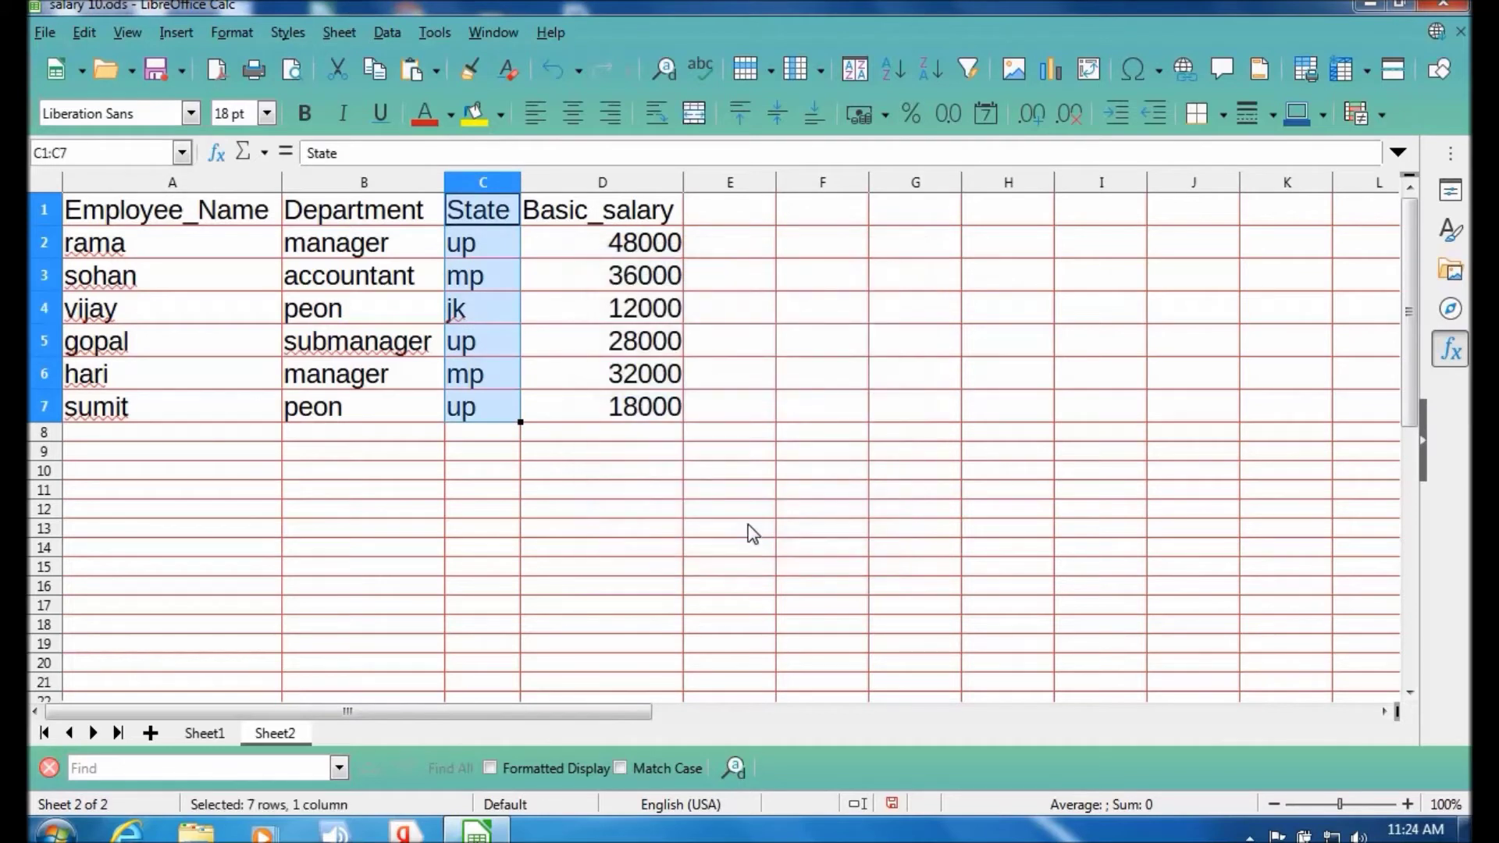
pyautogui.click(752, 533)
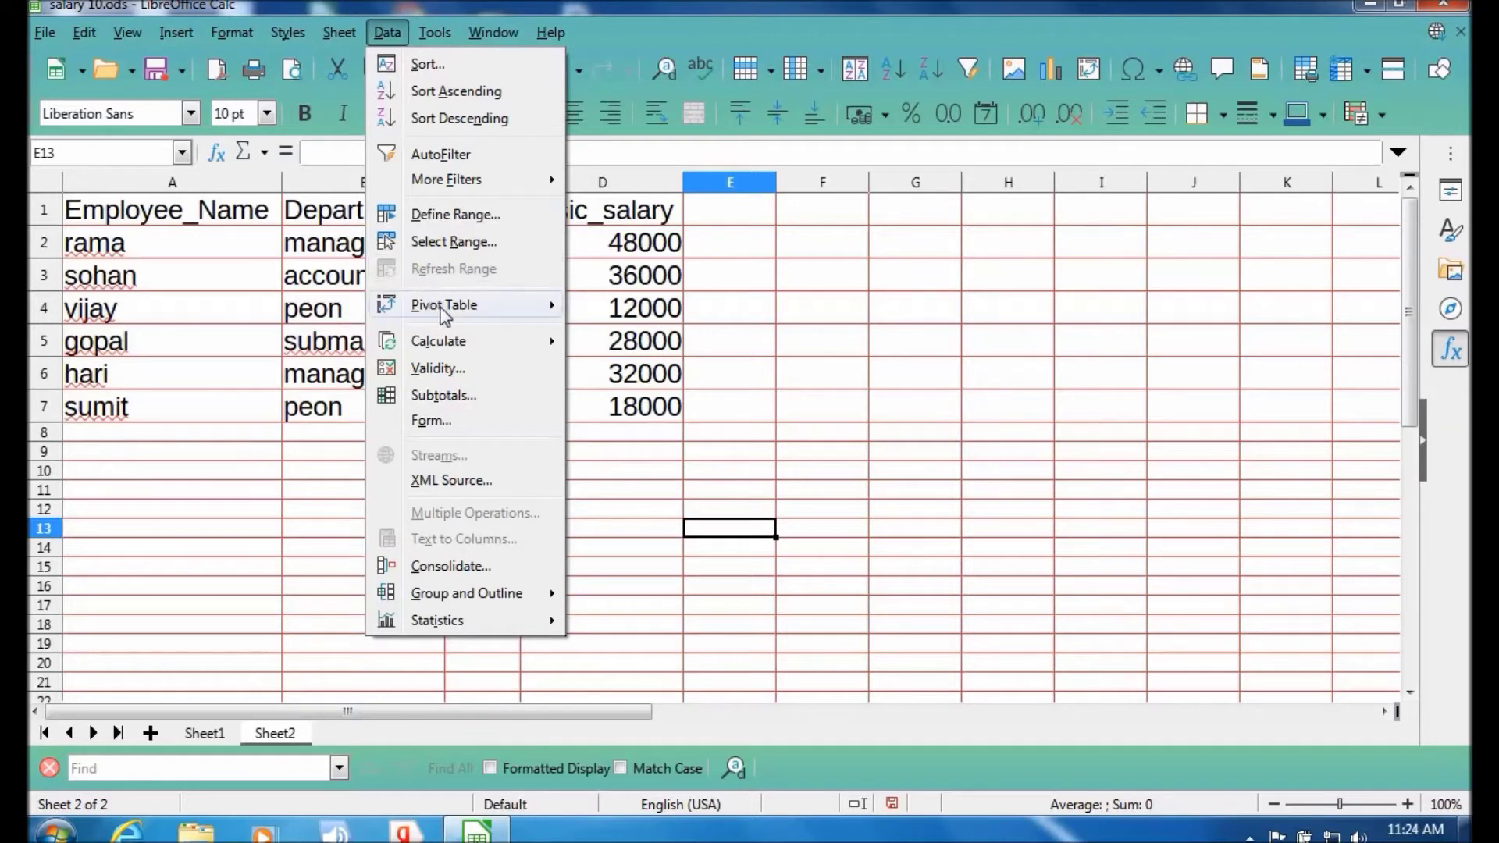
pyautogui.moveTo(450, 308)
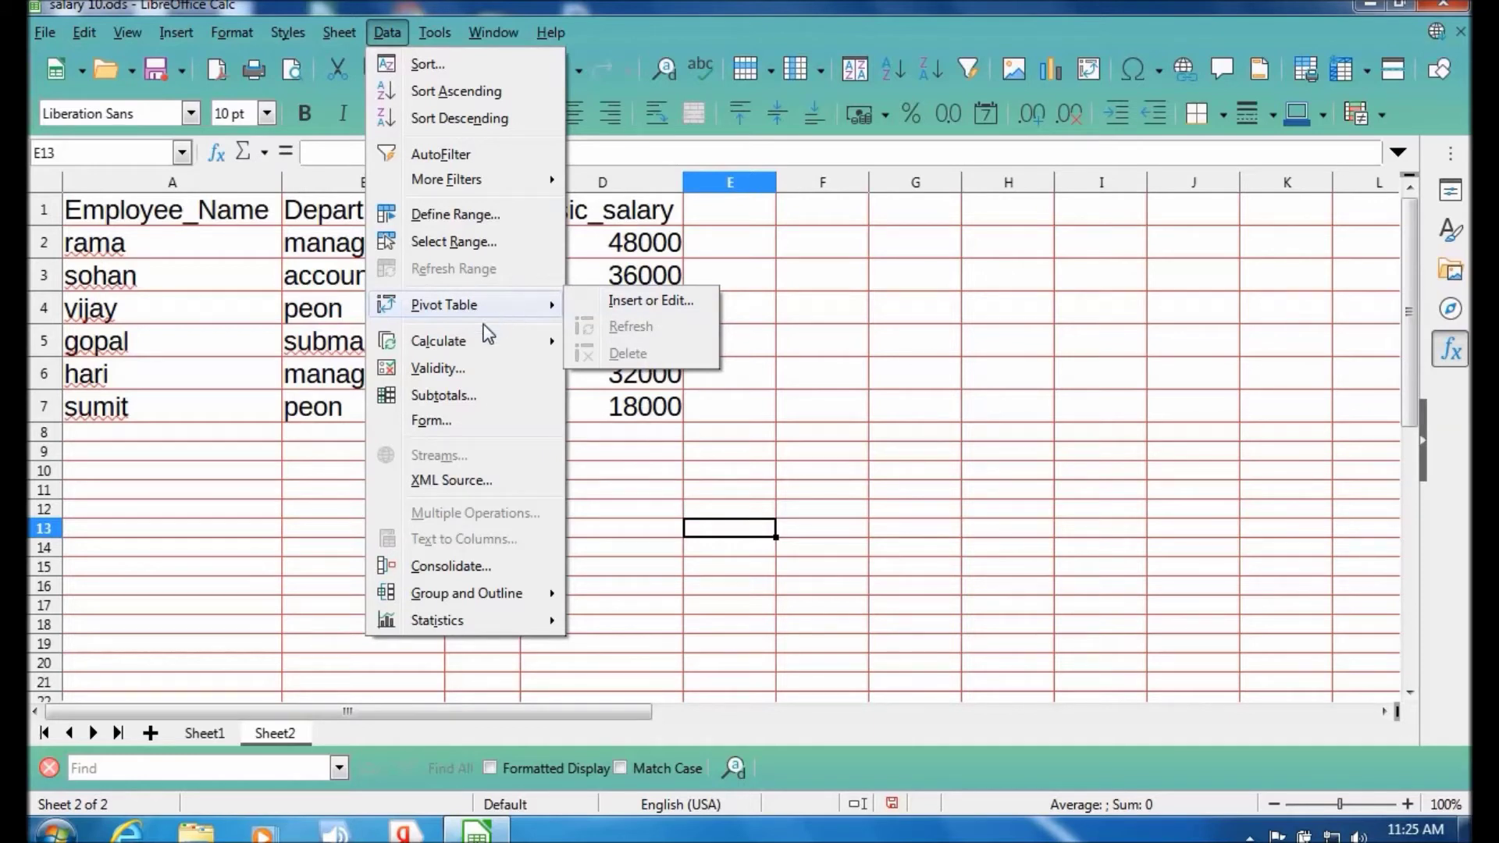
pyautogui.click(346, 461)
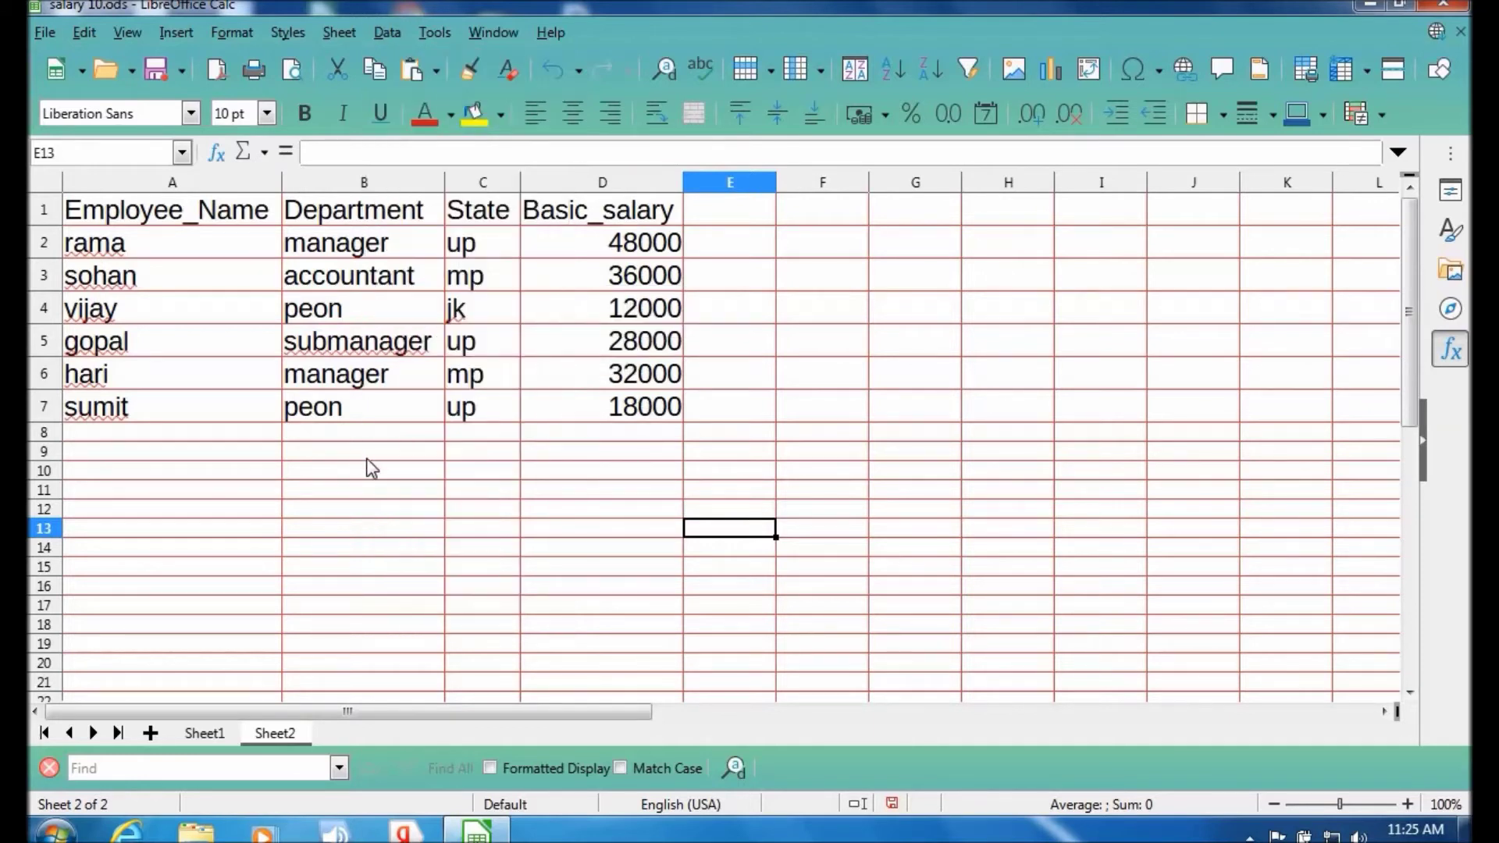
pyautogui.click(366, 453)
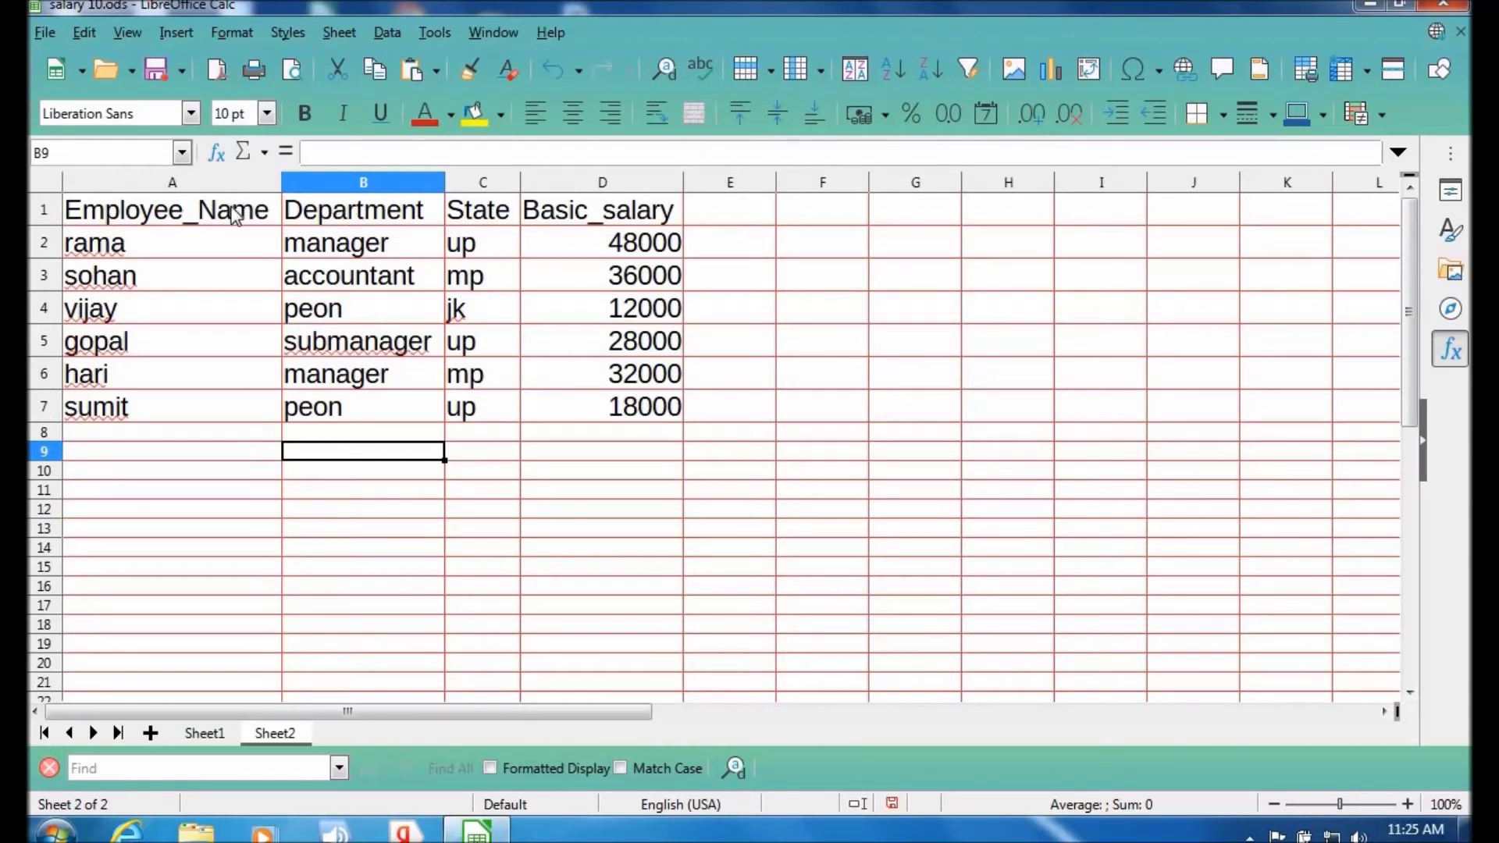
# Start a new pivot table from the whole salary table A1:D7, using the current selection as its source.
pyautogui.moveTo(226, 215); pyautogui.dragTo(592, 414)
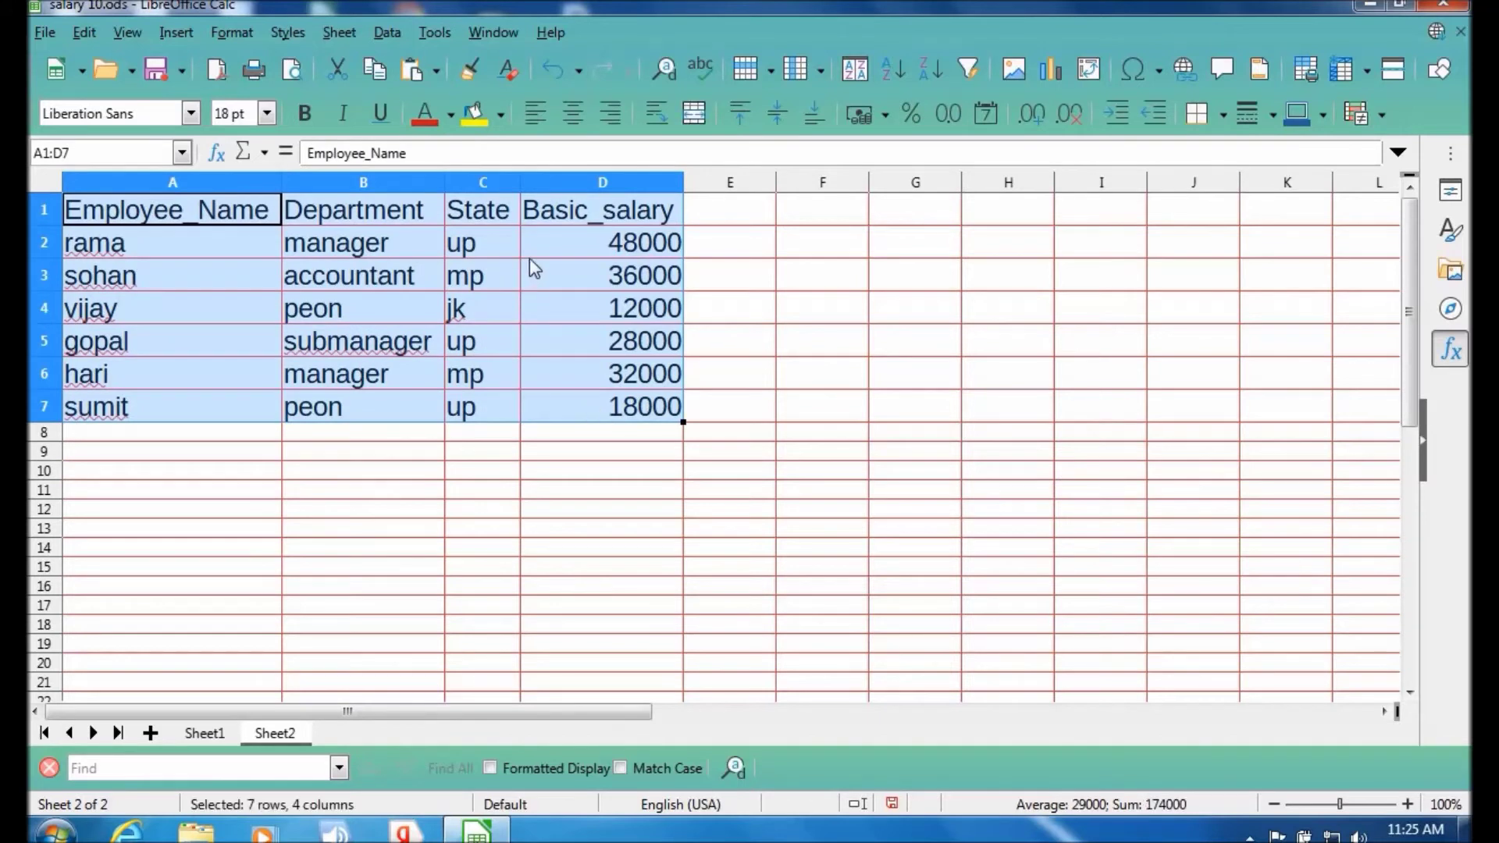
pyautogui.click(388, 32)
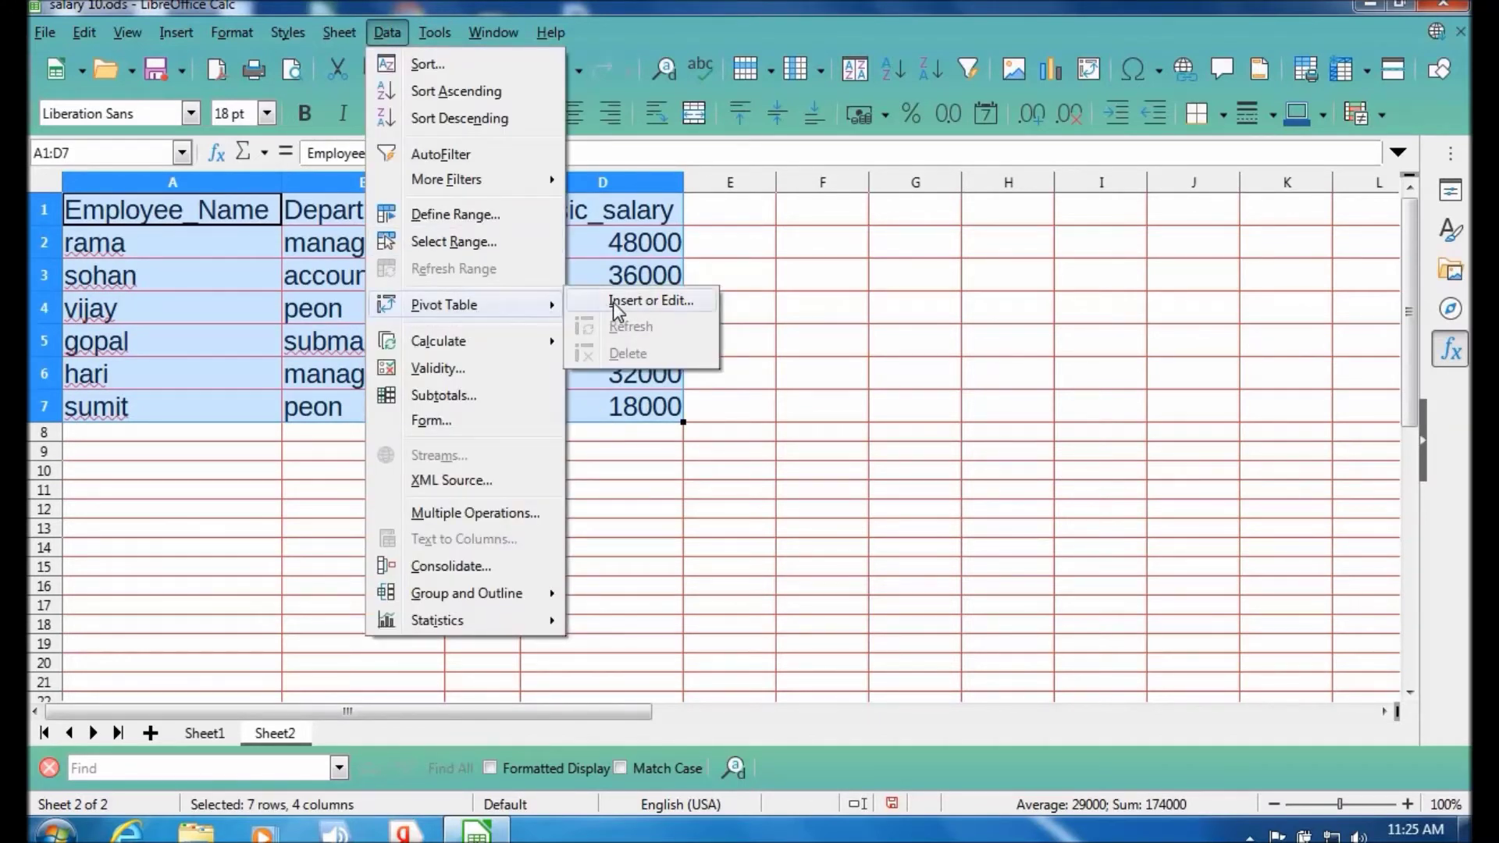
pyautogui.click(613, 304)
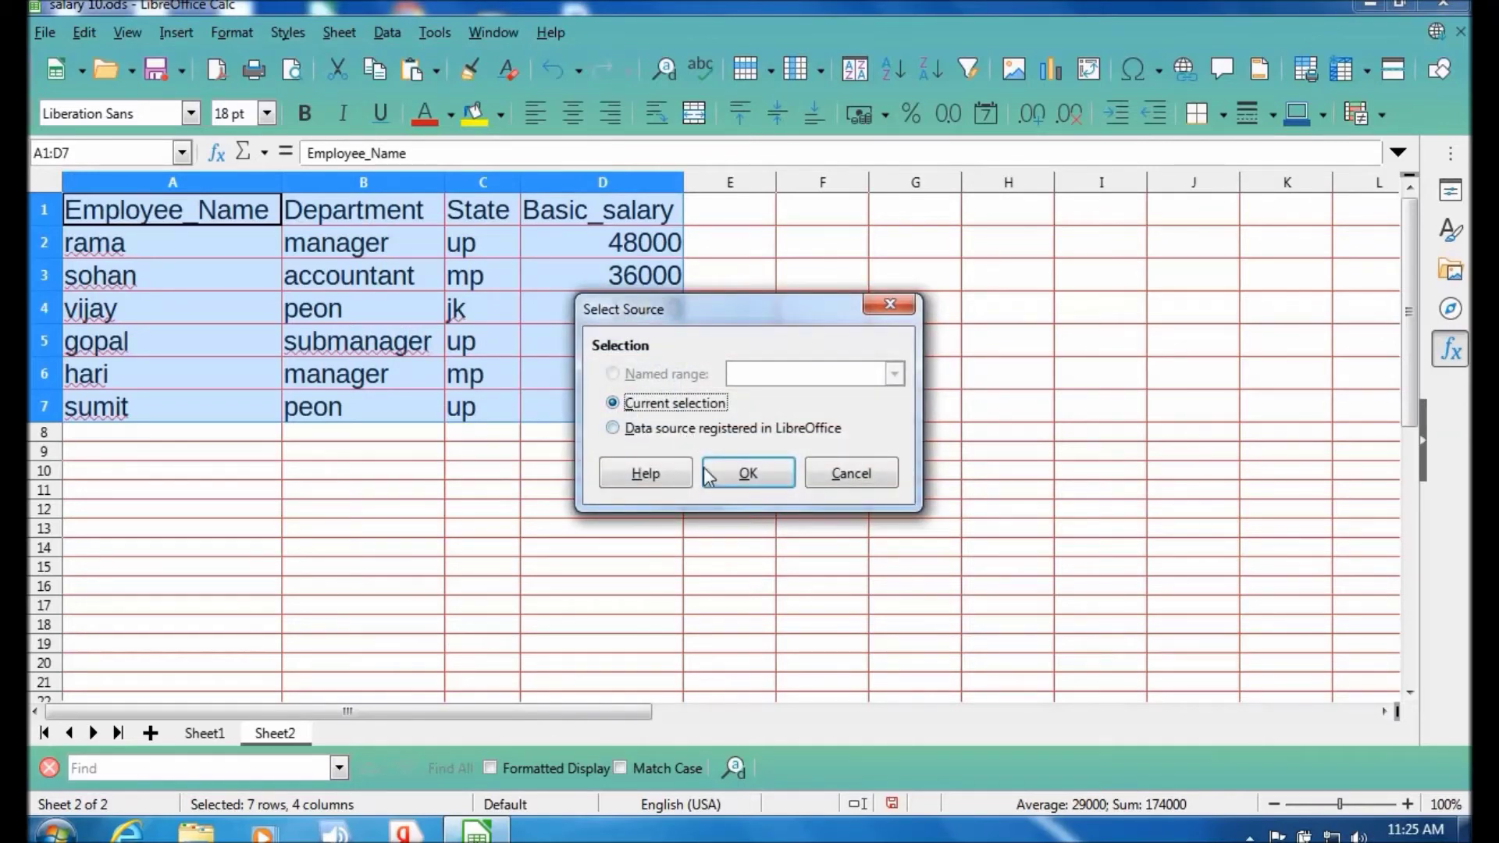
pyautogui.click(730, 473)
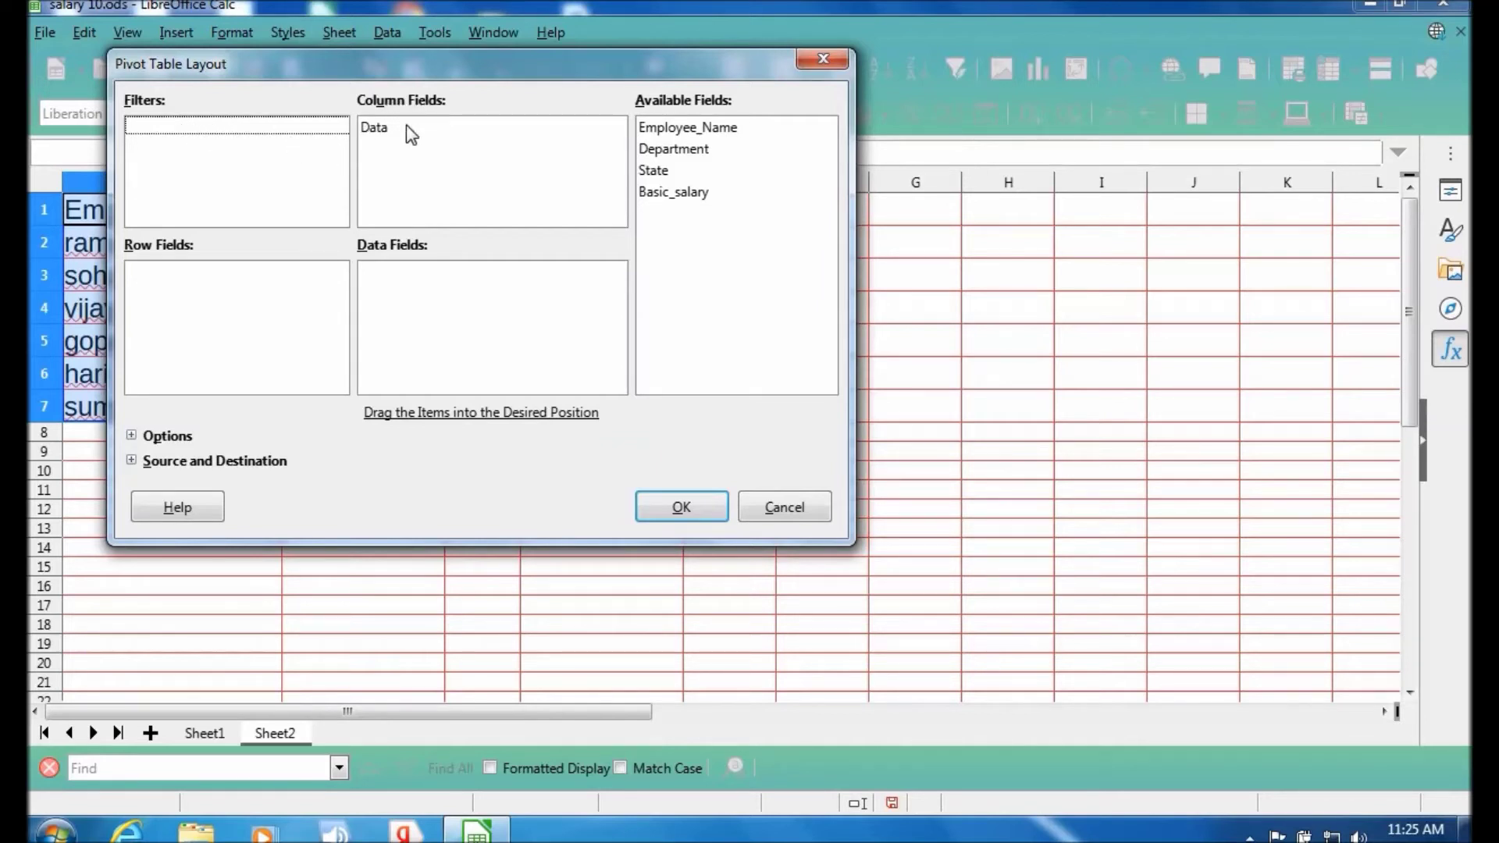
# Lay out the pivot table with Department as column field, State as row field and Basic_salary as data field, and create it.
pyautogui.click(660, 150)
pyautogui.moveTo(663, 160); pyautogui.dragTo(411, 129)
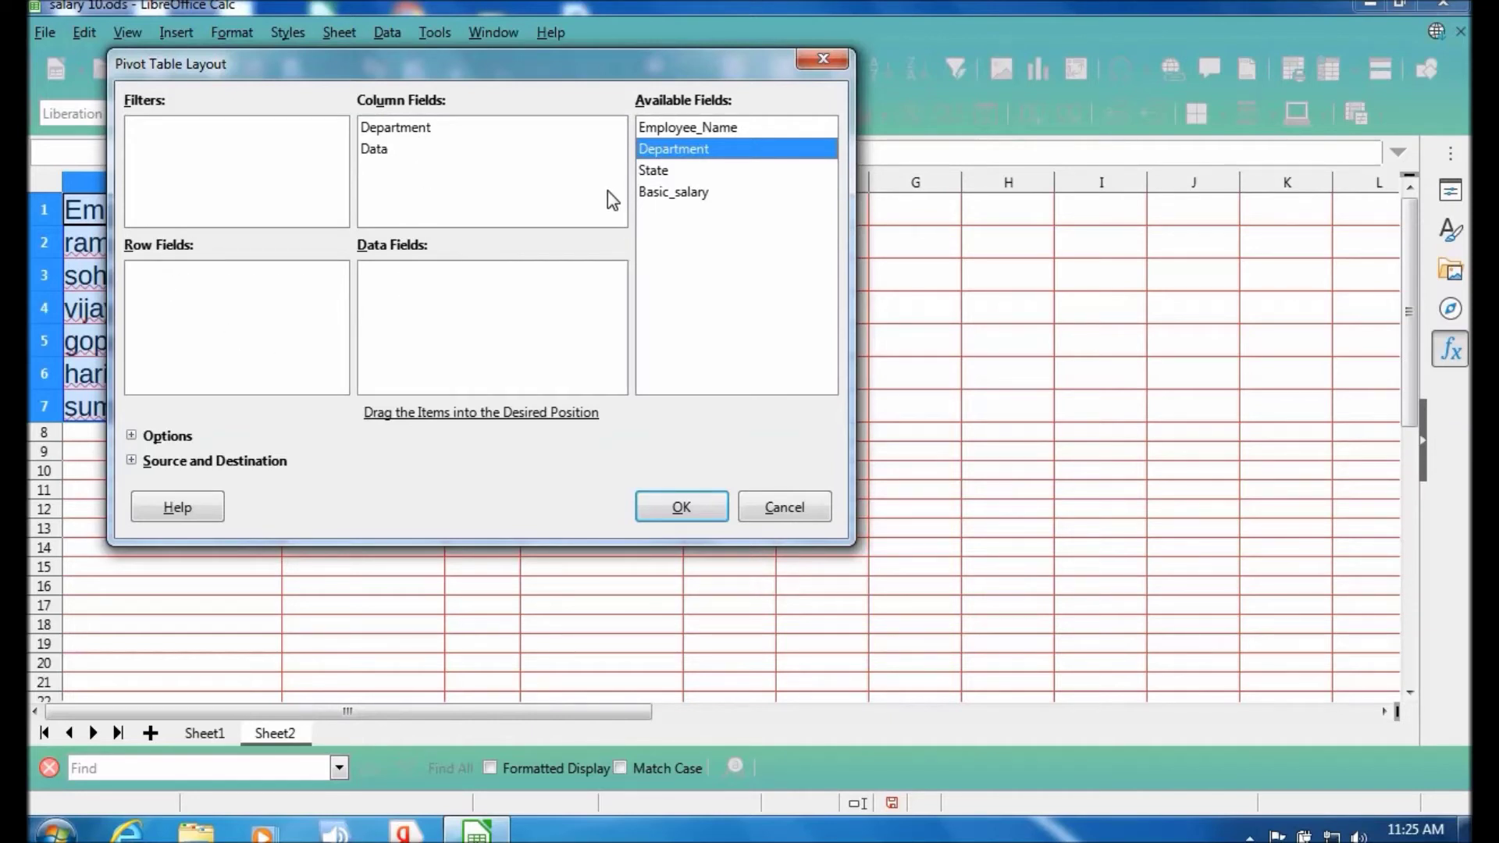
pyautogui.click(650, 171)
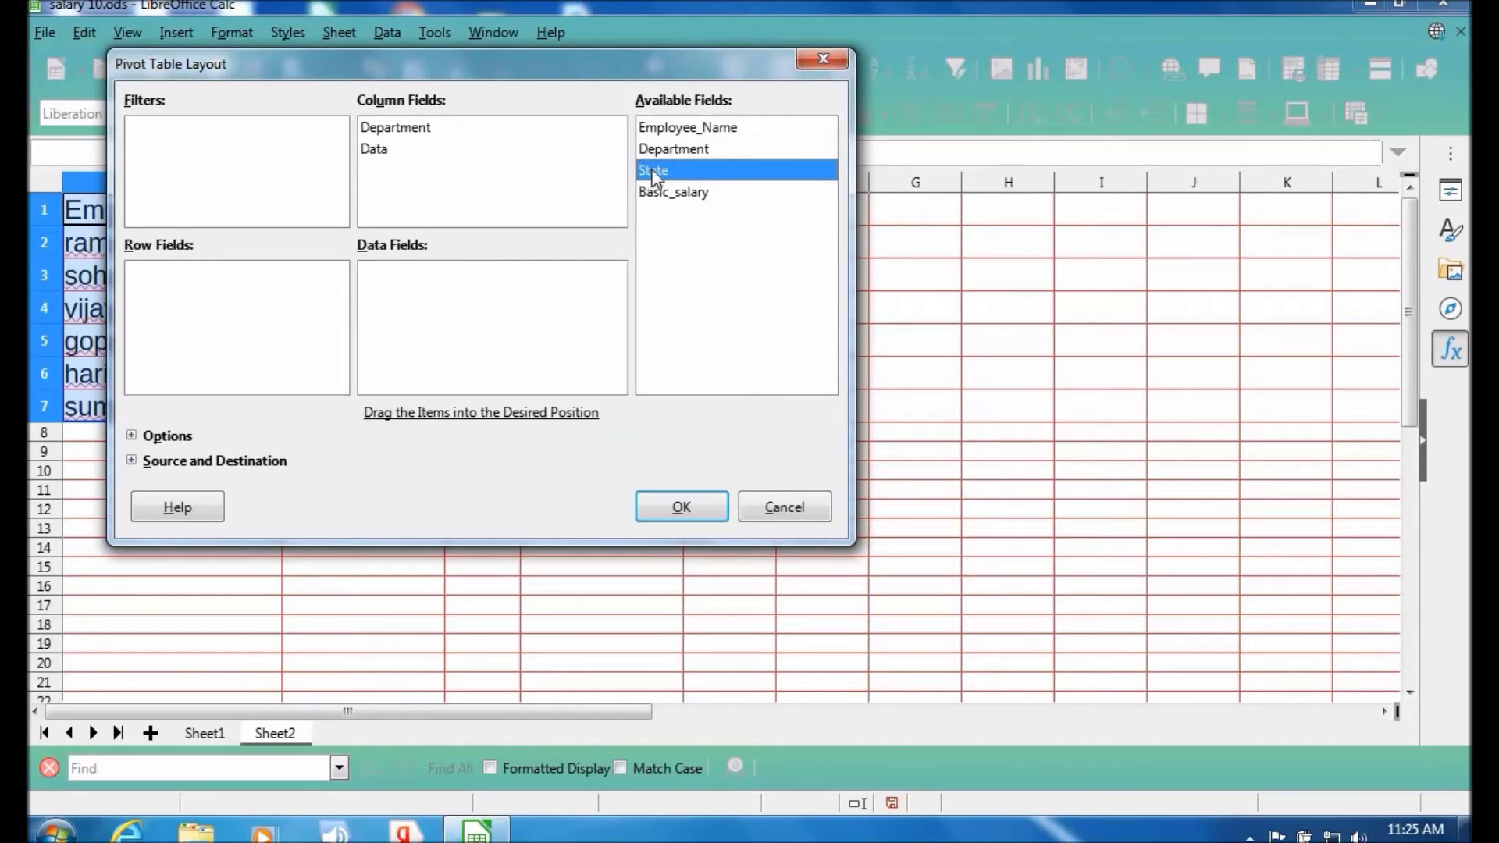
pyautogui.moveTo(211, 300); pyautogui.dragTo(190, 292)
pyautogui.click(664, 195)
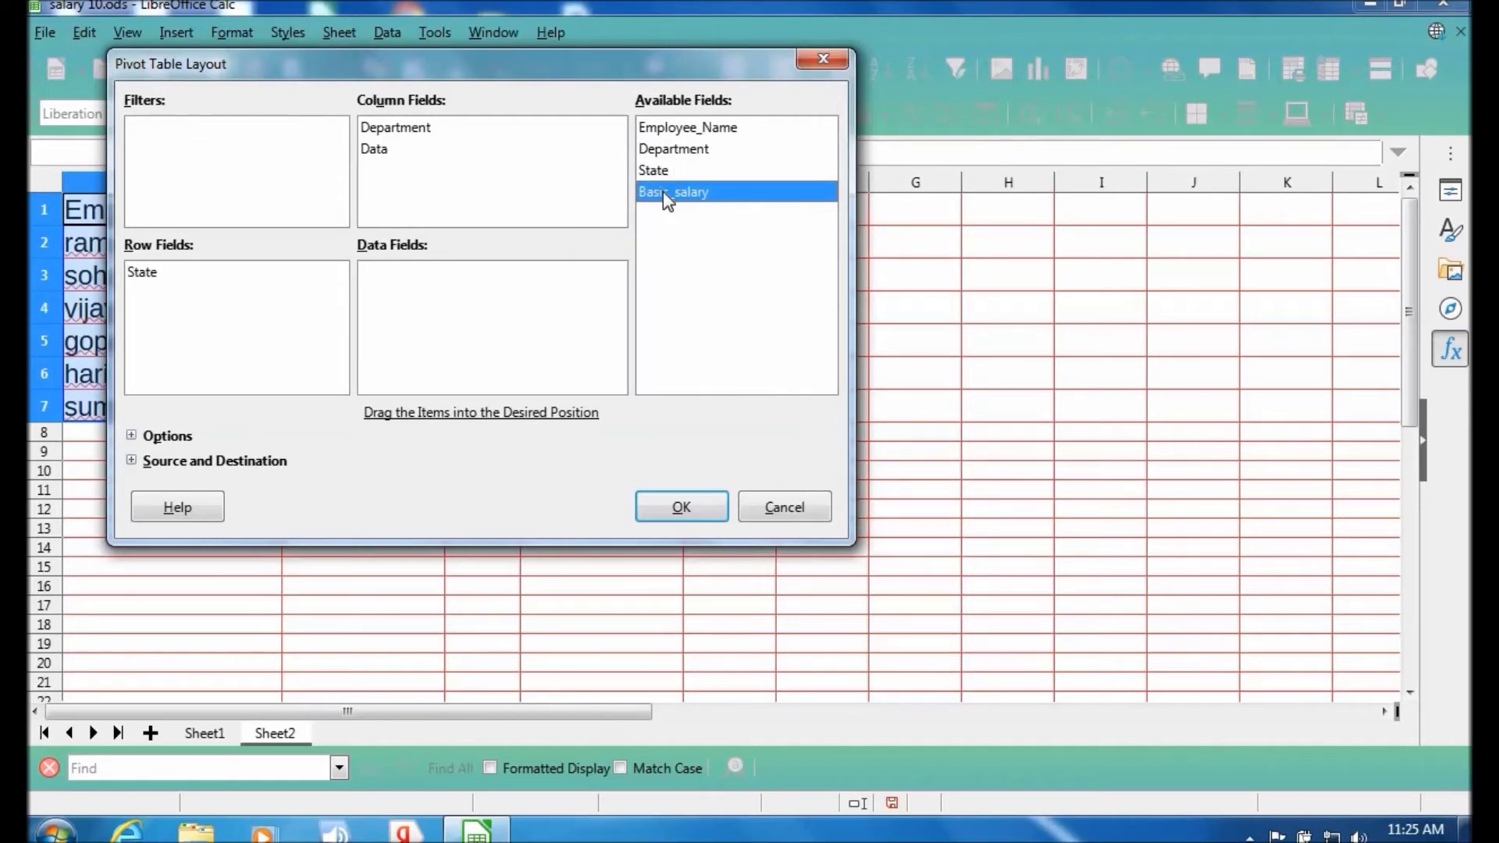
pyautogui.moveTo(663, 191); pyautogui.dragTo(547, 279)
pyautogui.moveTo(398, 277); pyautogui.dragTo(398, 278)
pyautogui.click(677, 508)
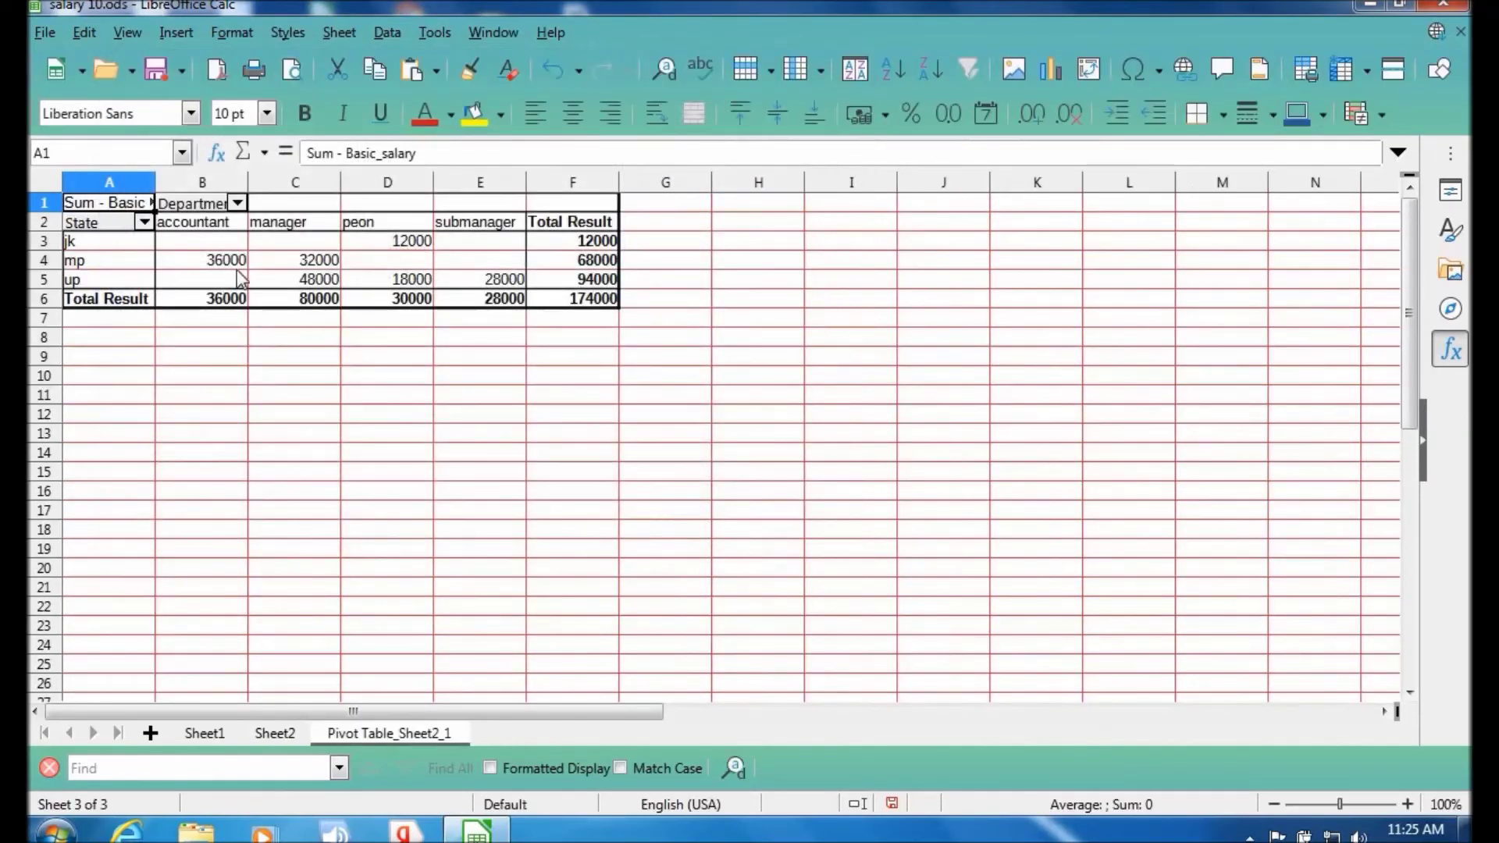
pyautogui.click(239, 365)
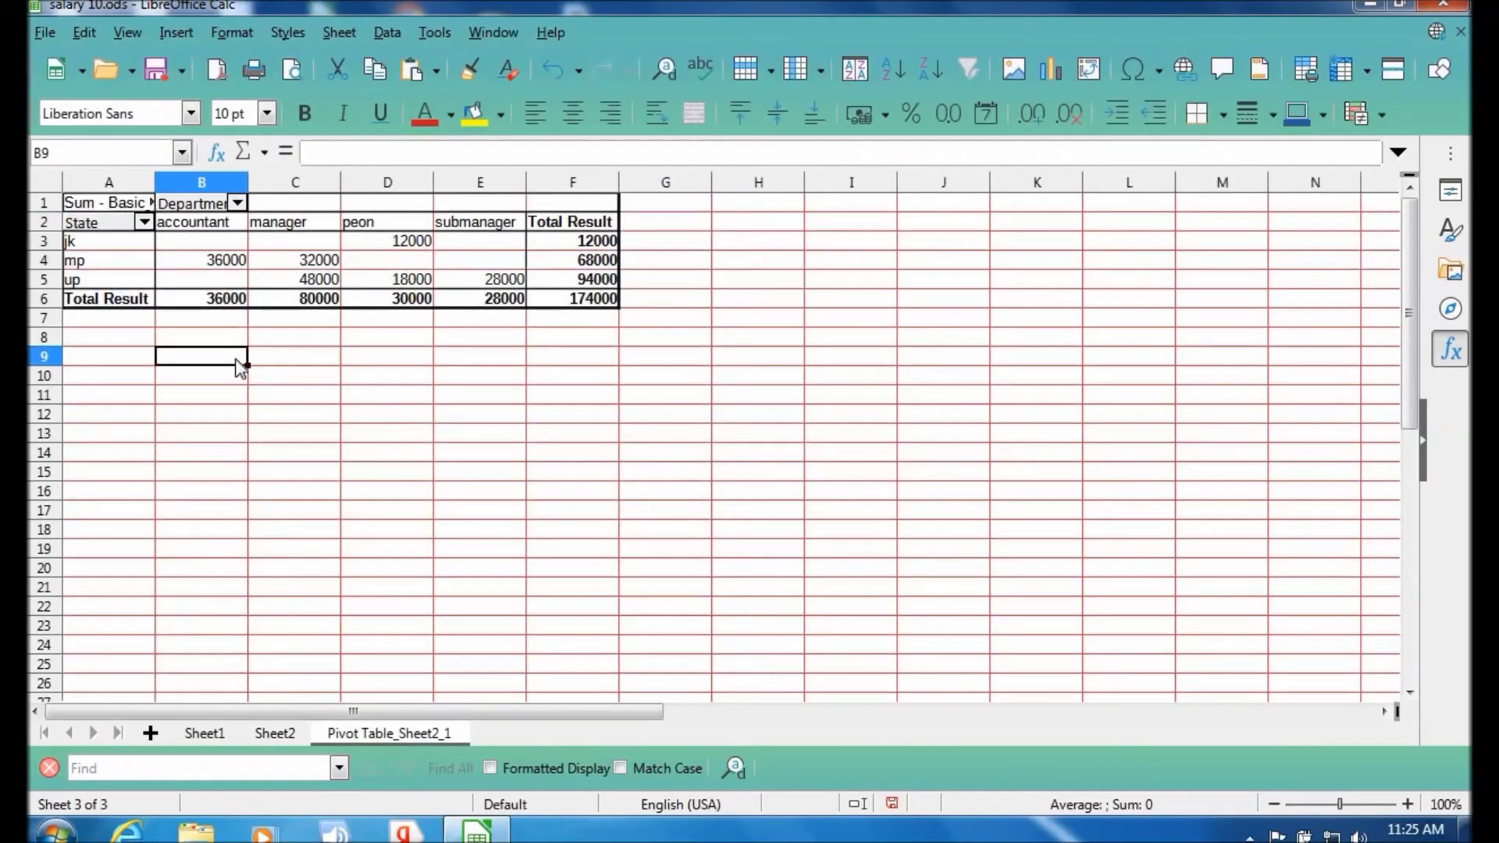
# Enlarge the pivot table sheet's zoom to 161% and widen columns A and B.
pyautogui.click(1354, 806)
pyautogui.click(818, 547)
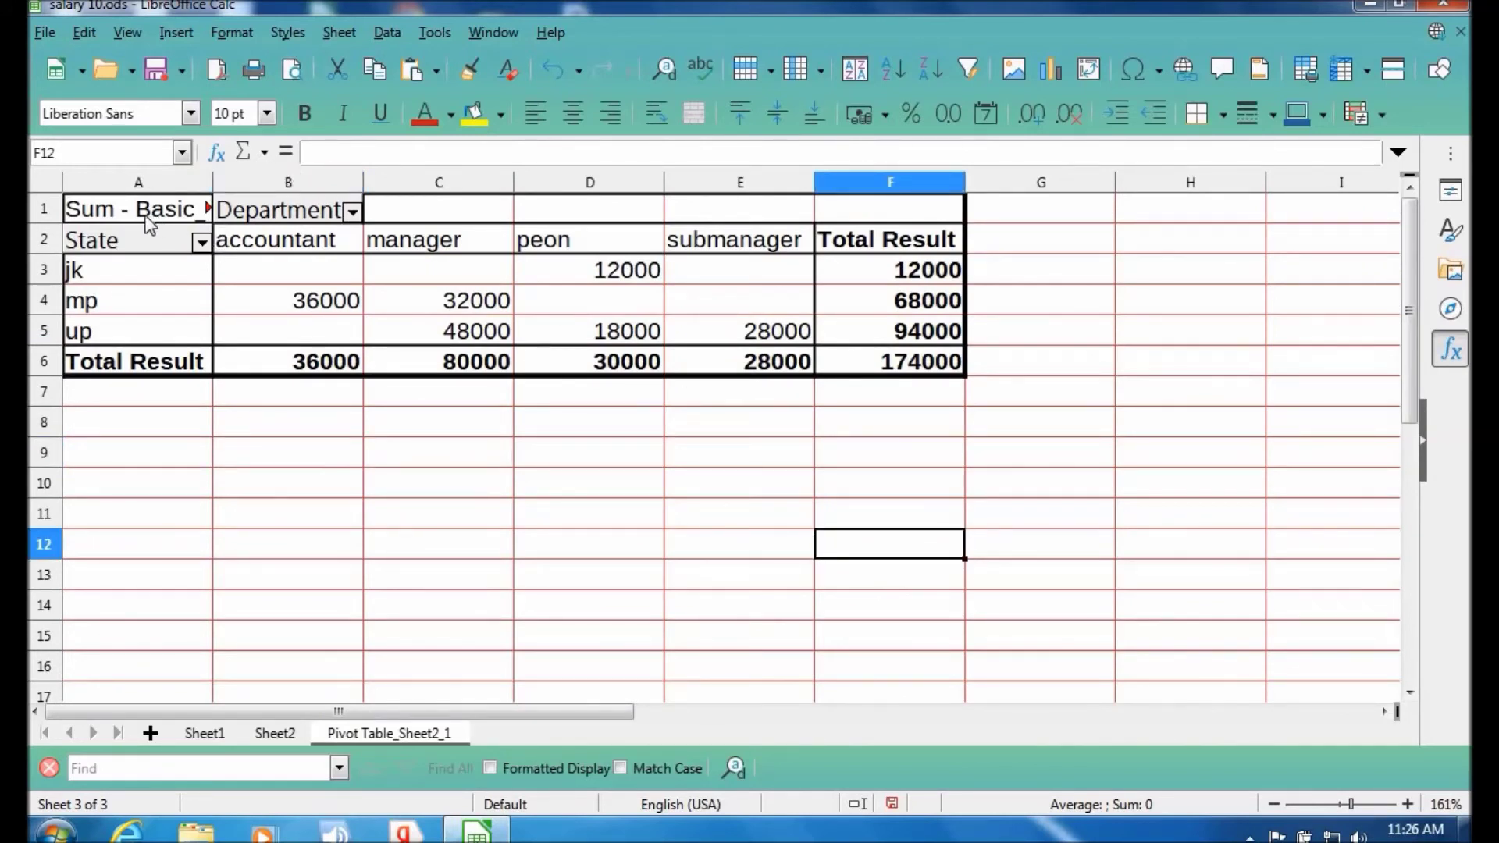
pyautogui.moveTo(213, 182); pyautogui.dragTo(290, 182)
pyautogui.moveTo(440, 181); pyautogui.dragTo(479, 181)
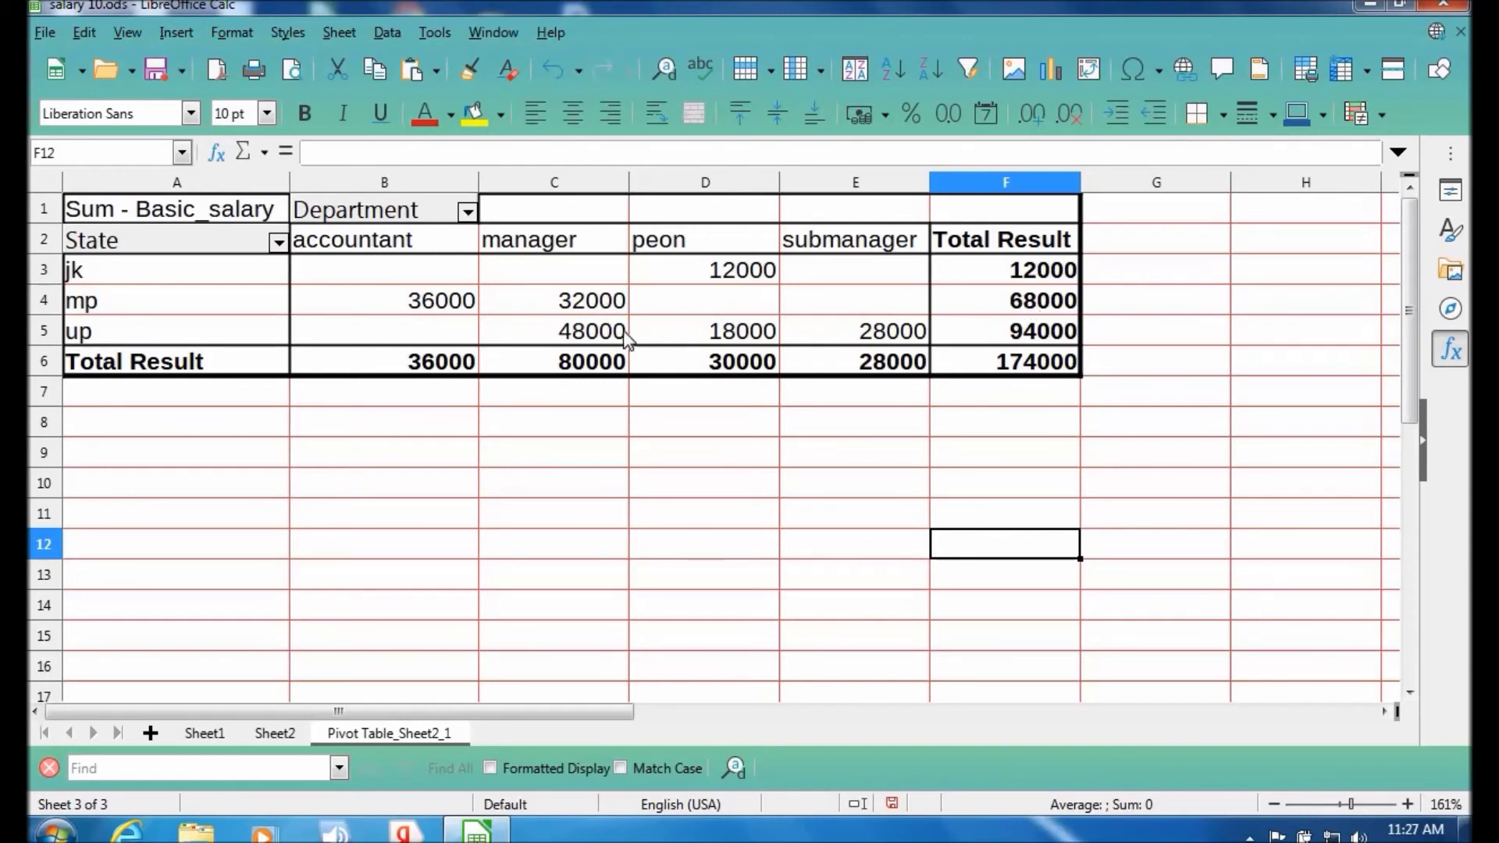
pyautogui.click(1019, 369)
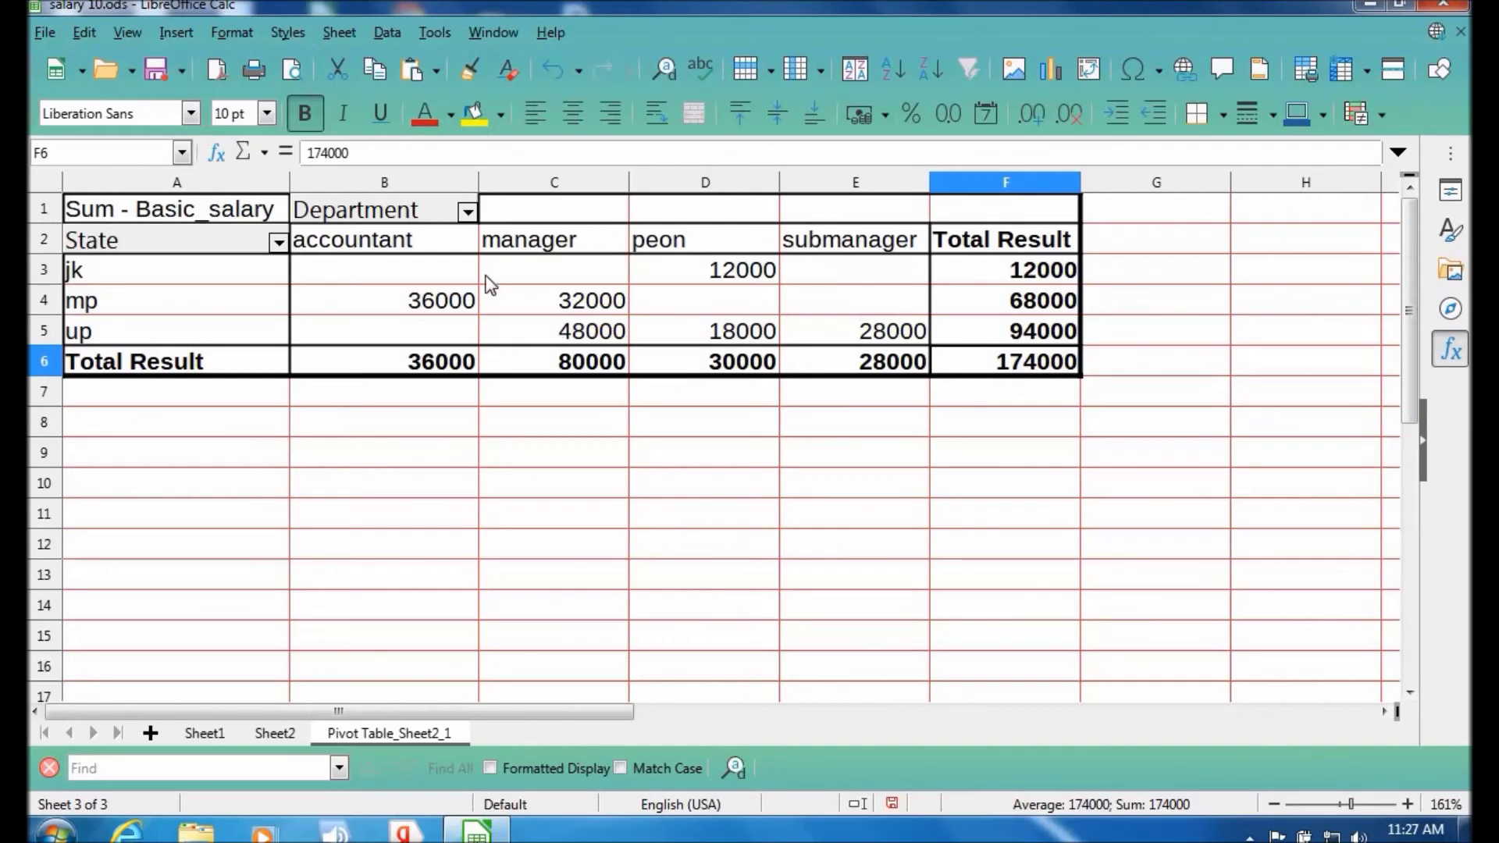
pyautogui.click(387, 34)
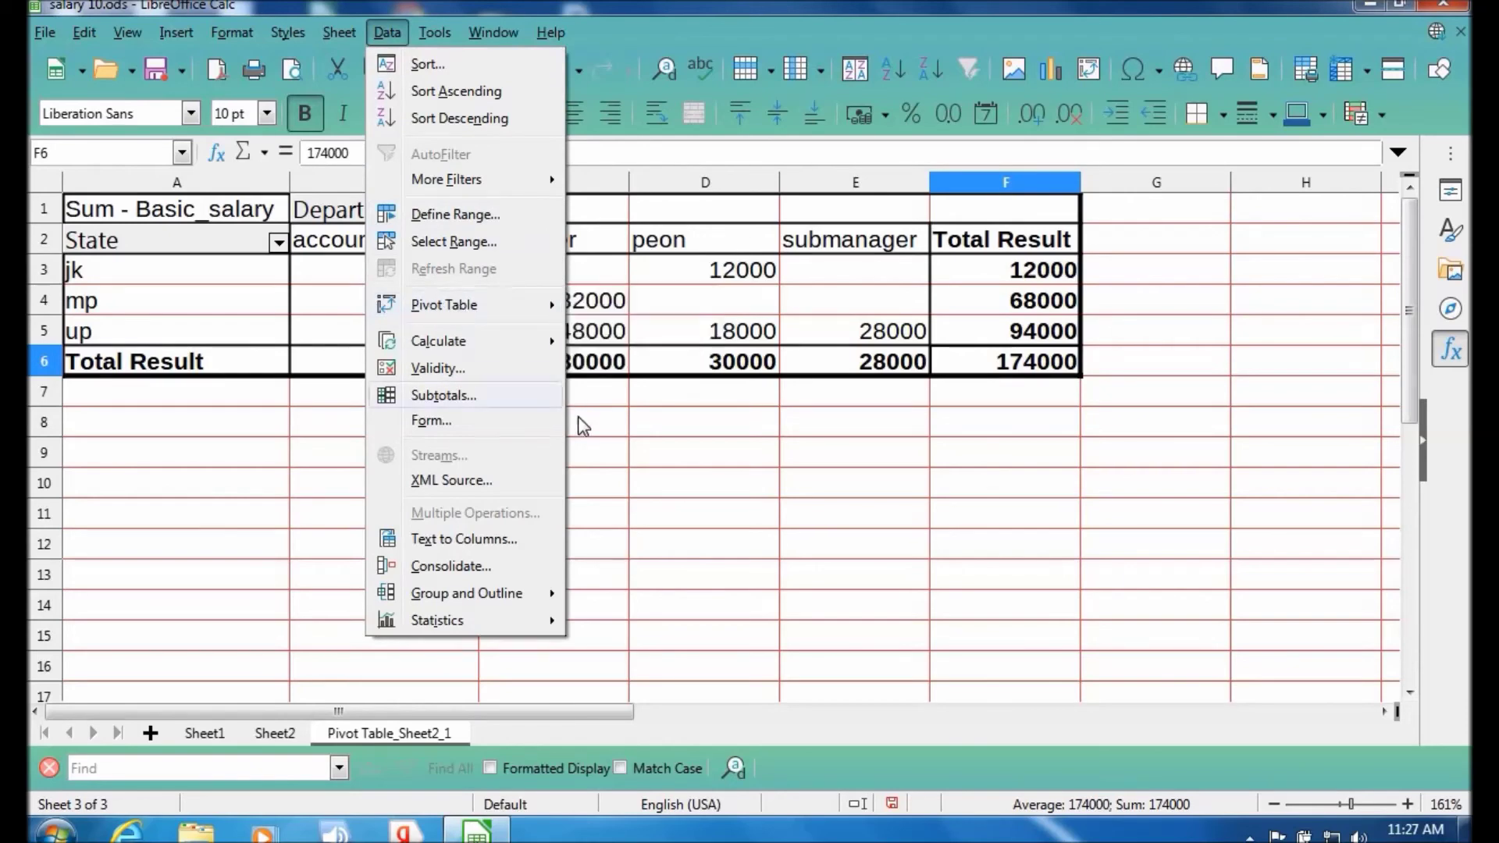
pyautogui.click(636, 476)
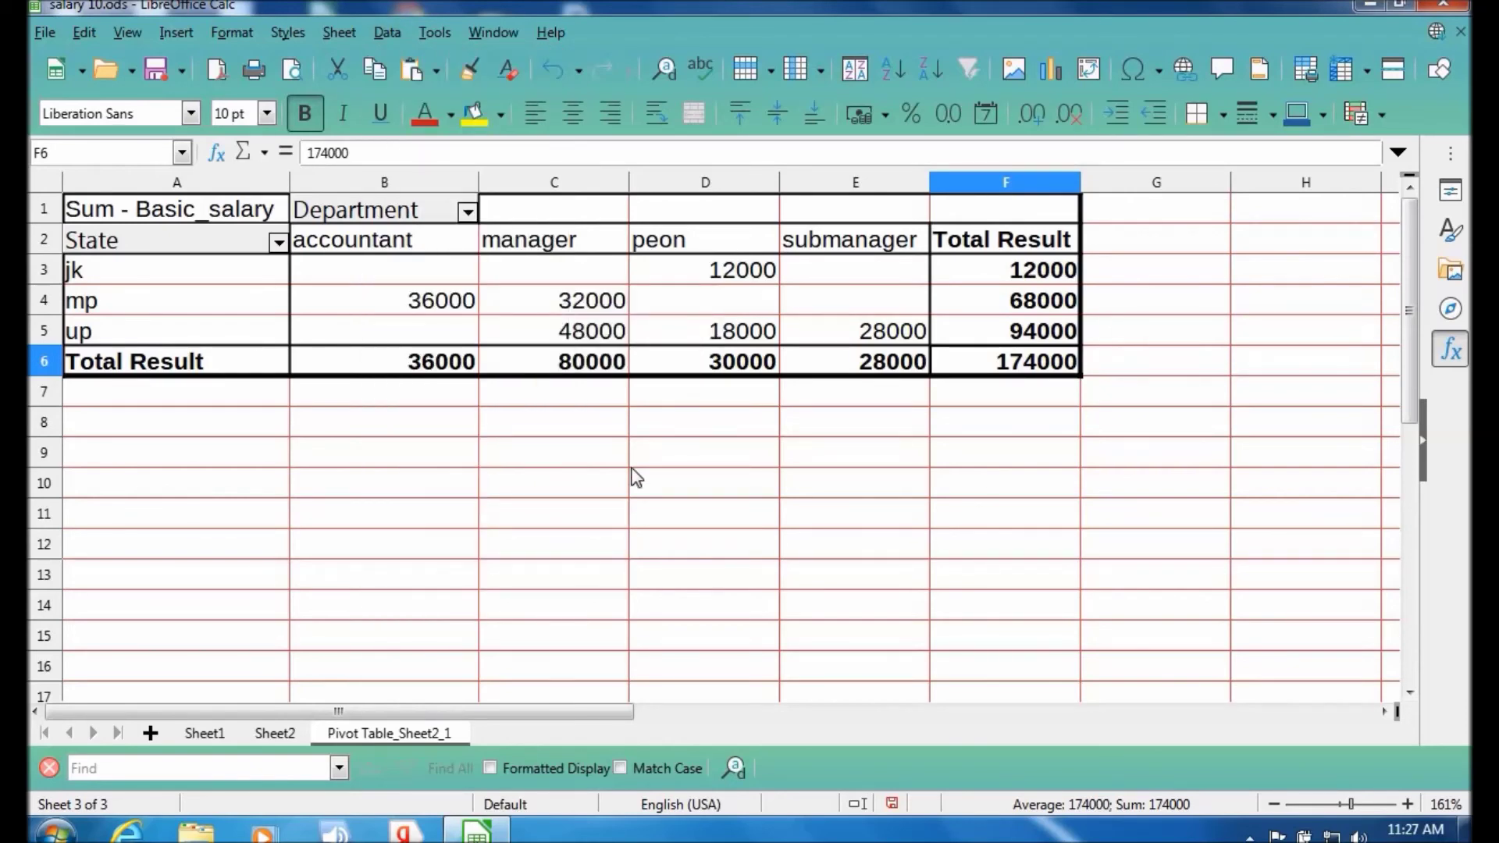
# Undo the column widening and the creation of the pivot table.
pyautogui.hotkey('ctrl', 'z')
pyautogui.hotkey('ctrl', 'z')
pyautogui.hotkey('ctrl', 'z')
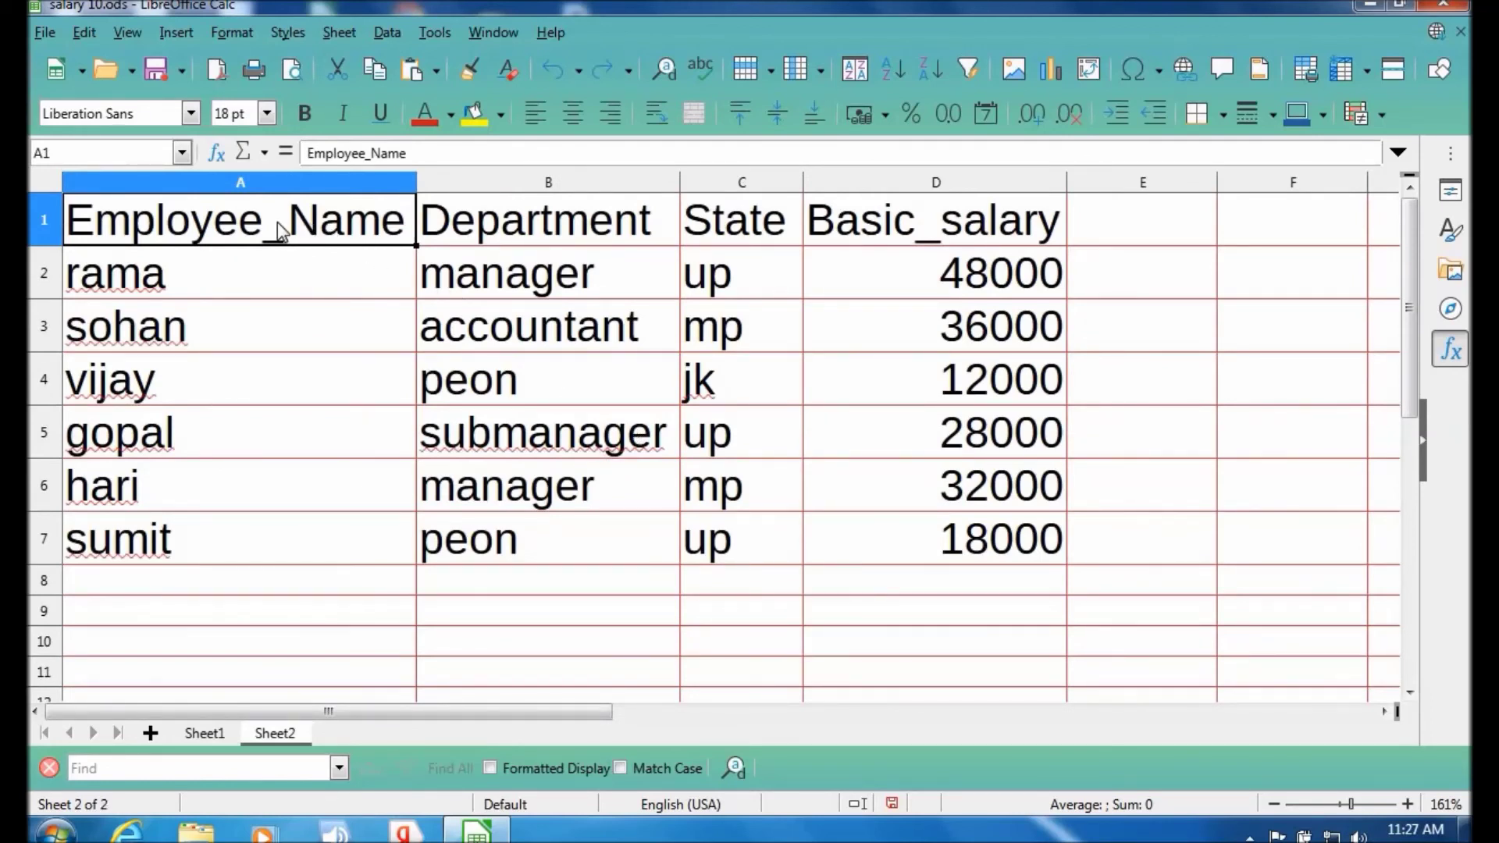
# Start a pivot table from the salary table A1:D7 on Sheet2, with the current selection as its source.
pyautogui.moveTo(279, 231); pyautogui.dragTo(924, 554)
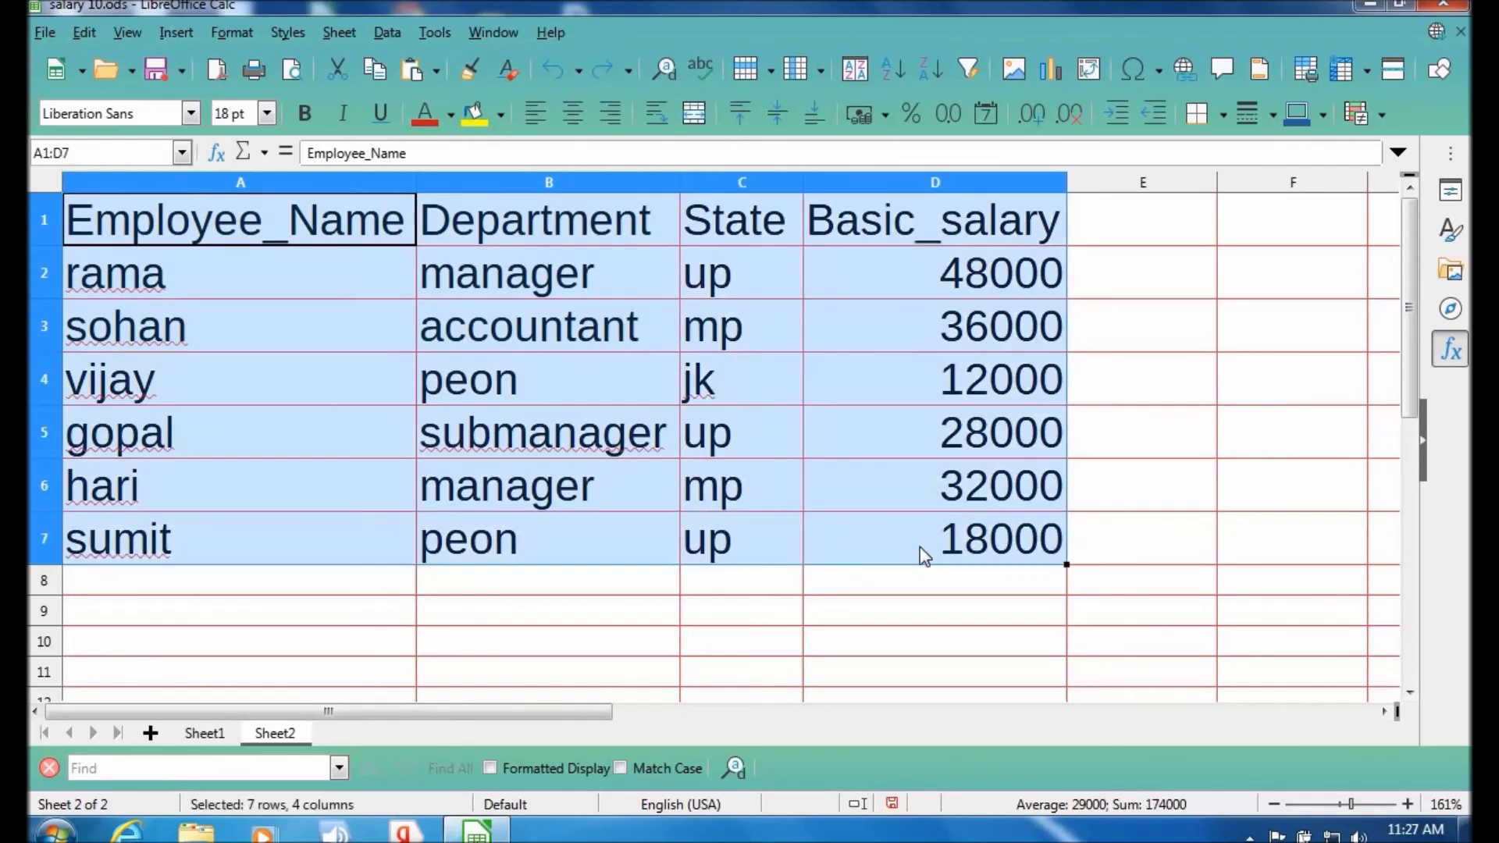
pyautogui.click(389, 39)
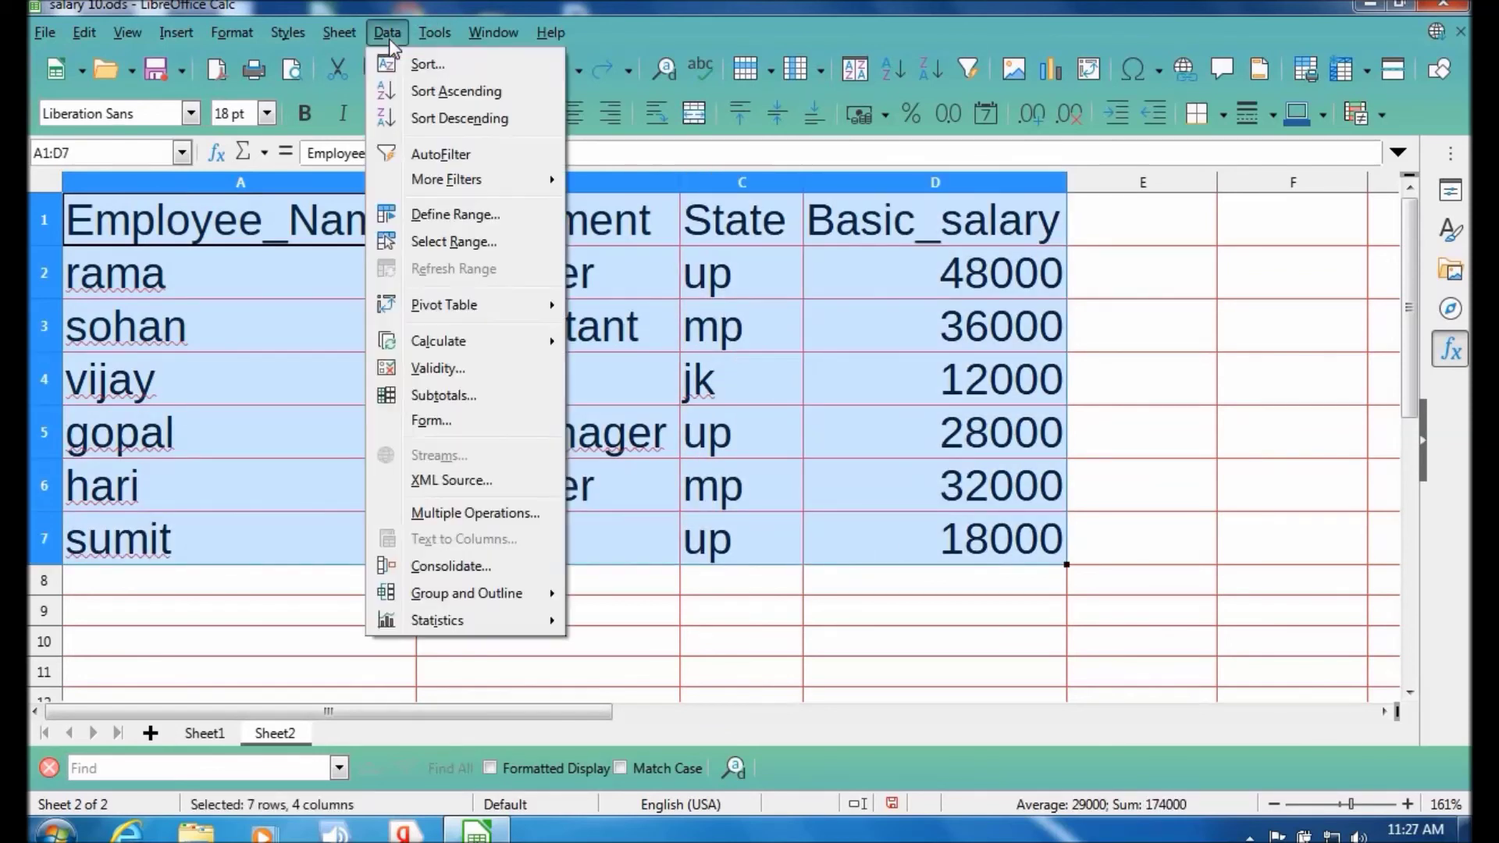
pyautogui.moveTo(490, 303)
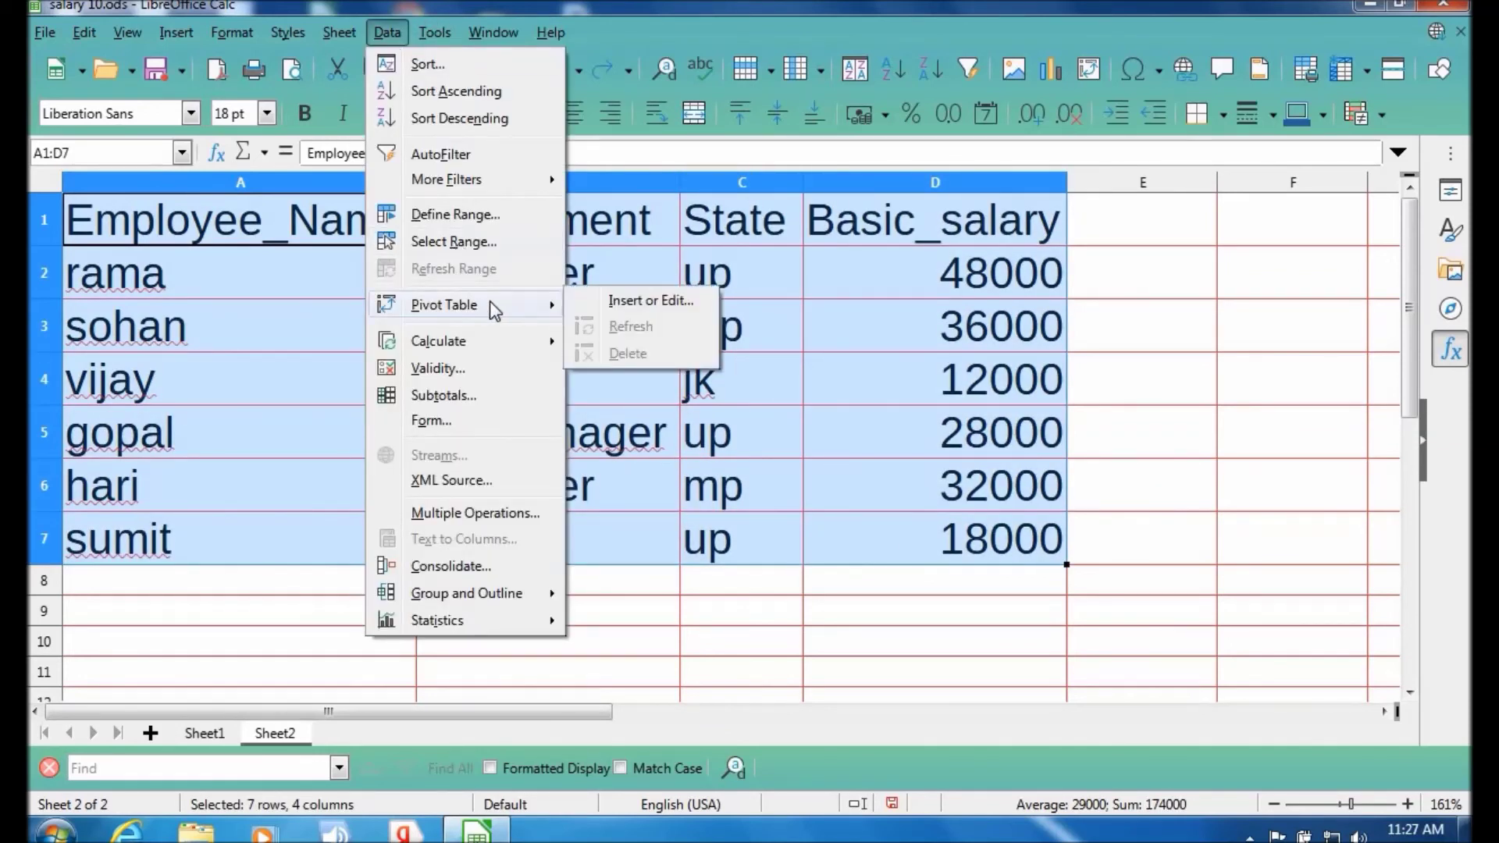
pyautogui.click(616, 303)
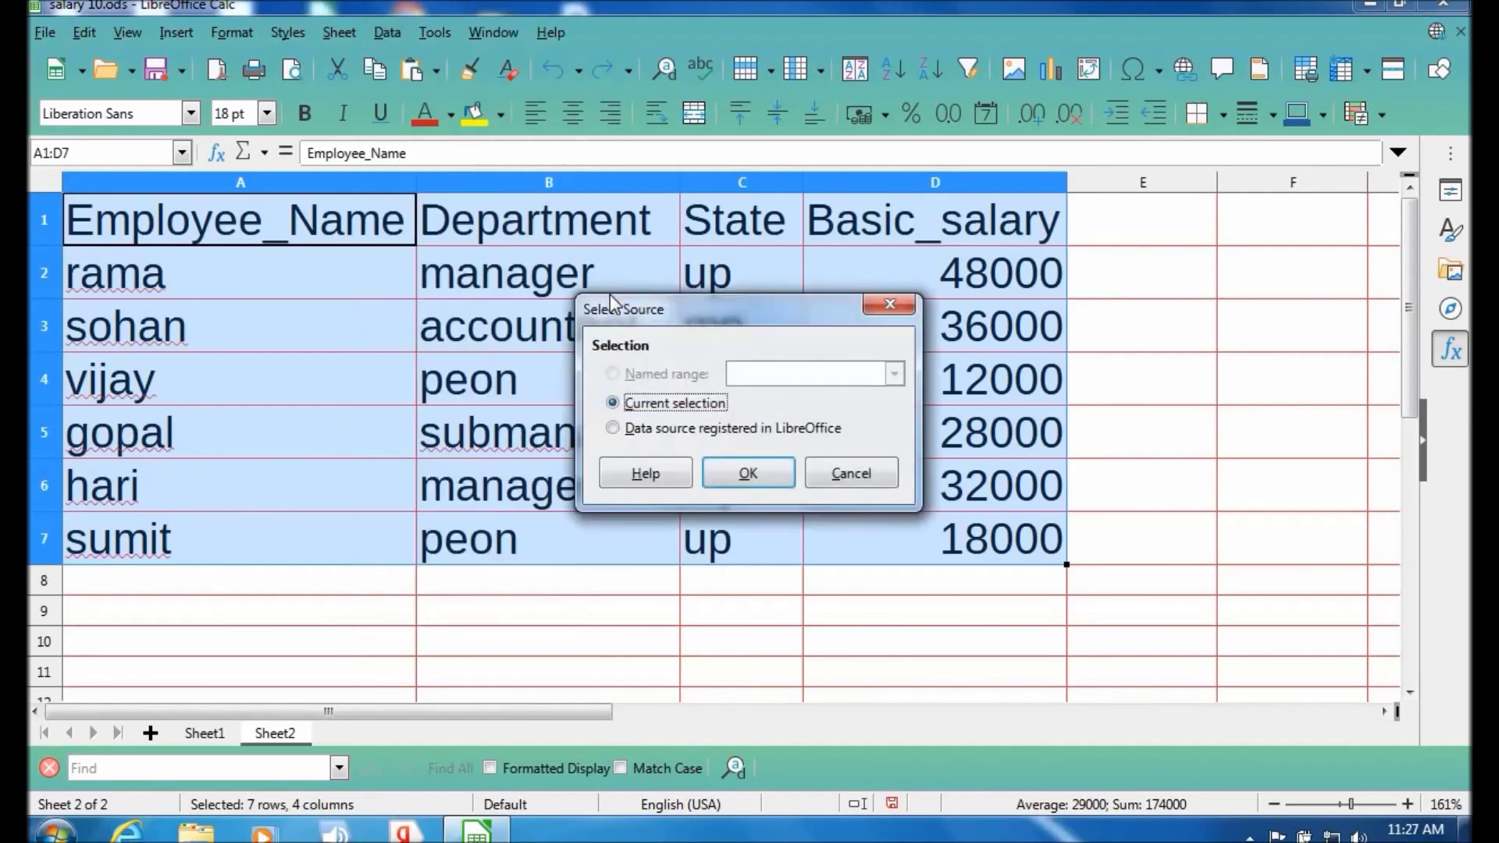
pyautogui.click(747, 475)
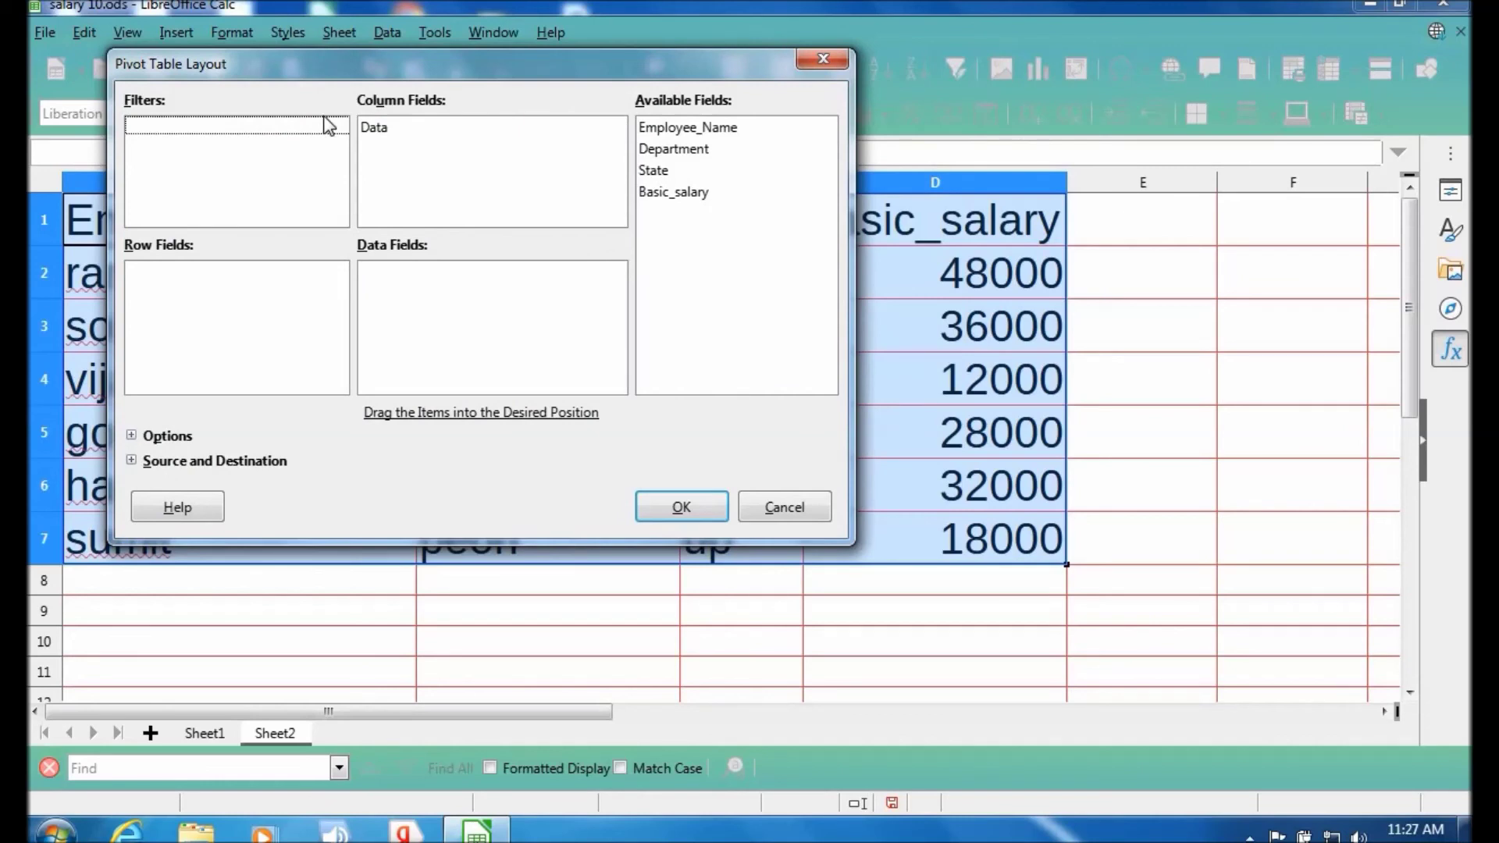
# Create the pivot table with Department in the columns, State in the rows and the sum of Basic_salary as data.
pyautogui.moveTo(654, 148); pyautogui.dragTo(397, 133)
pyautogui.click(655, 172)
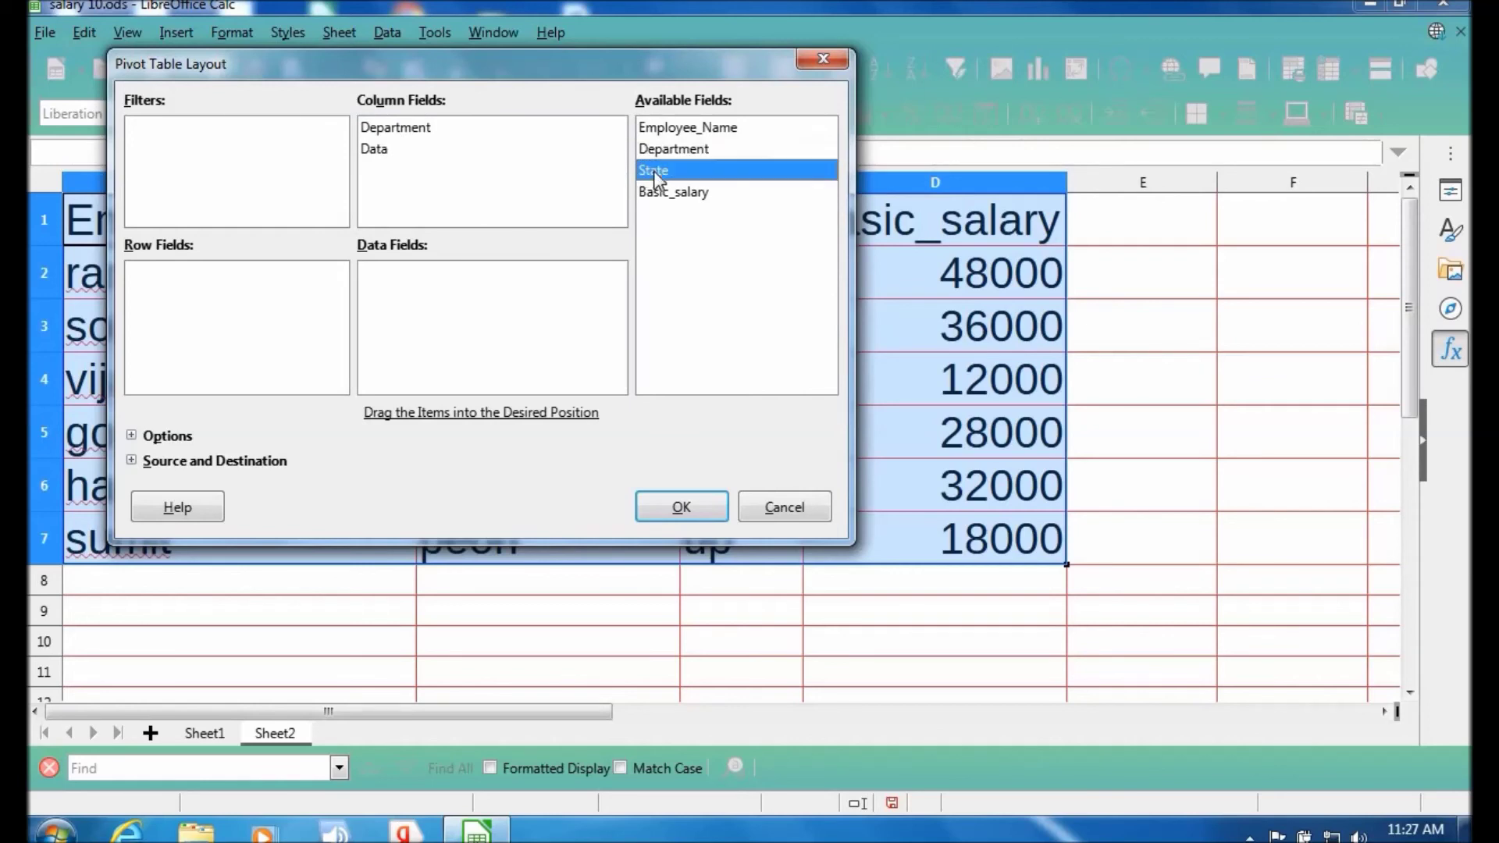
pyautogui.moveTo(664, 178); pyautogui.dragTo(369, 268)
pyautogui.moveTo(204, 289); pyautogui.dragTo(213, 289)
pyautogui.click(660, 195)
pyautogui.moveTo(663, 202); pyautogui.dragTo(445, 297)
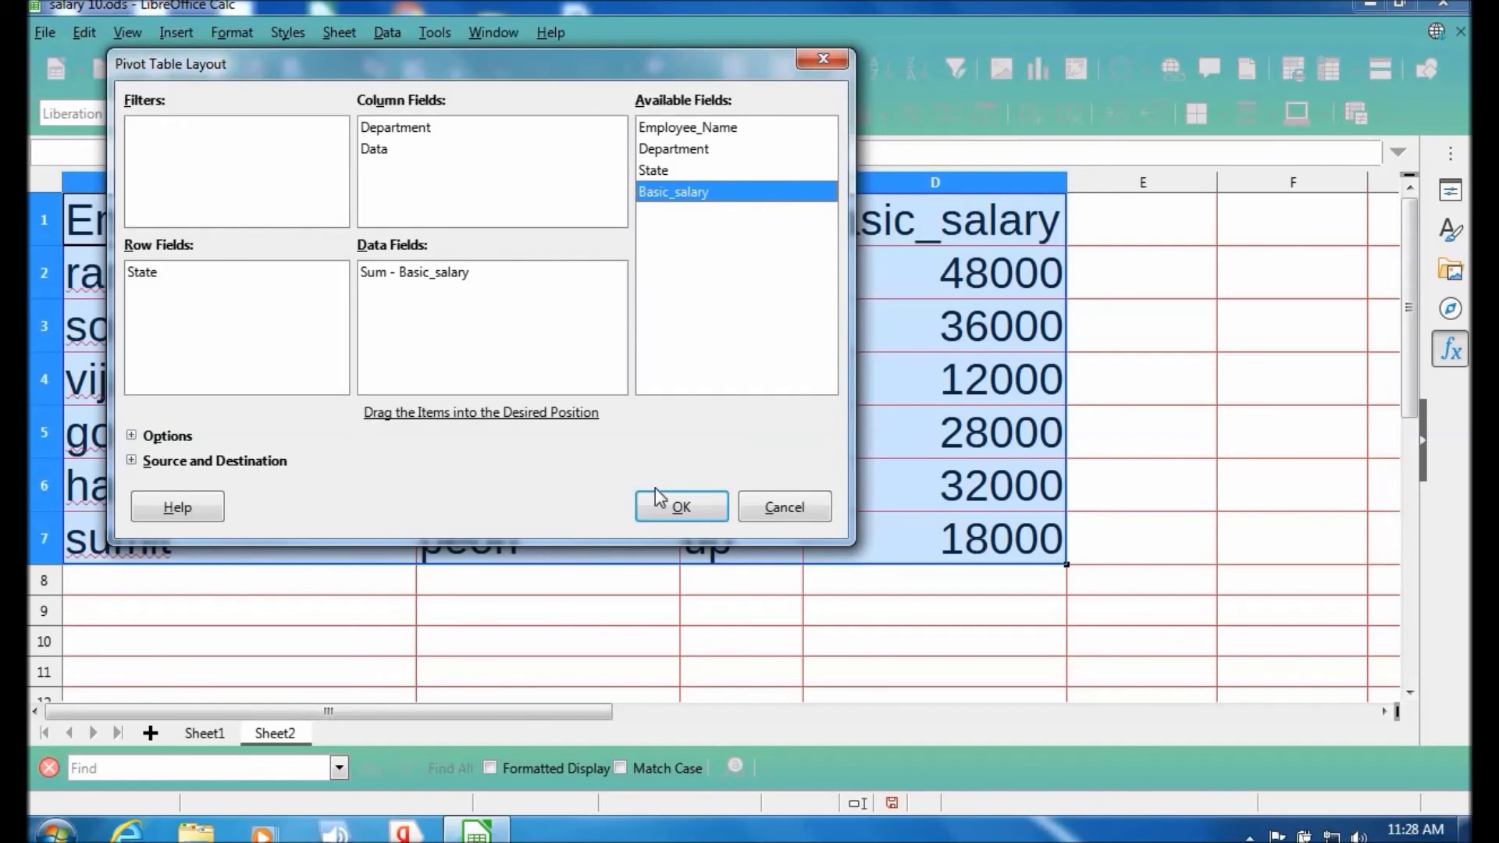
pyautogui.click(661, 508)
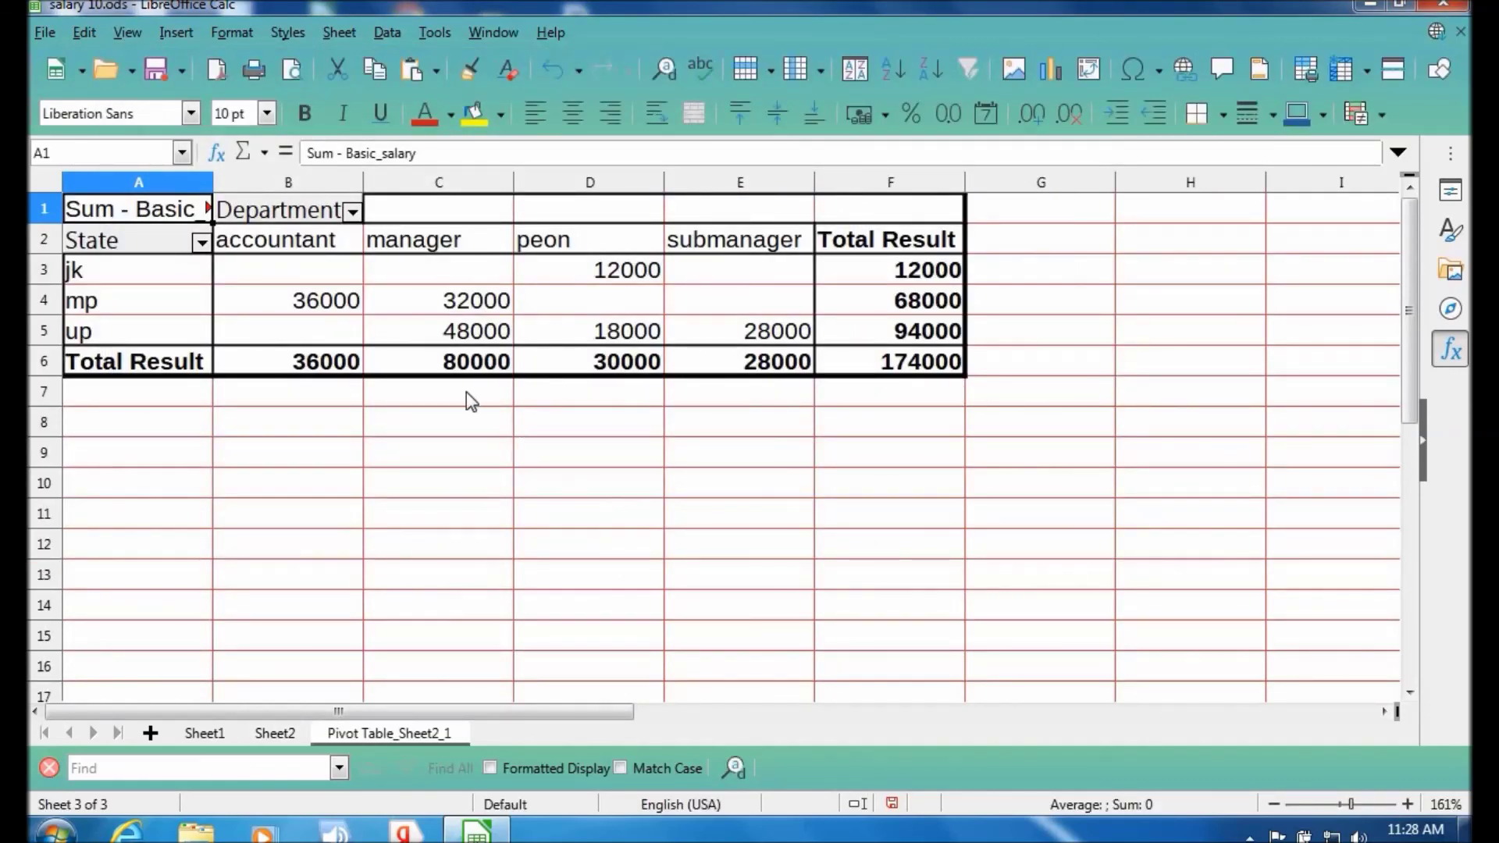
pyautogui.click(497, 449)
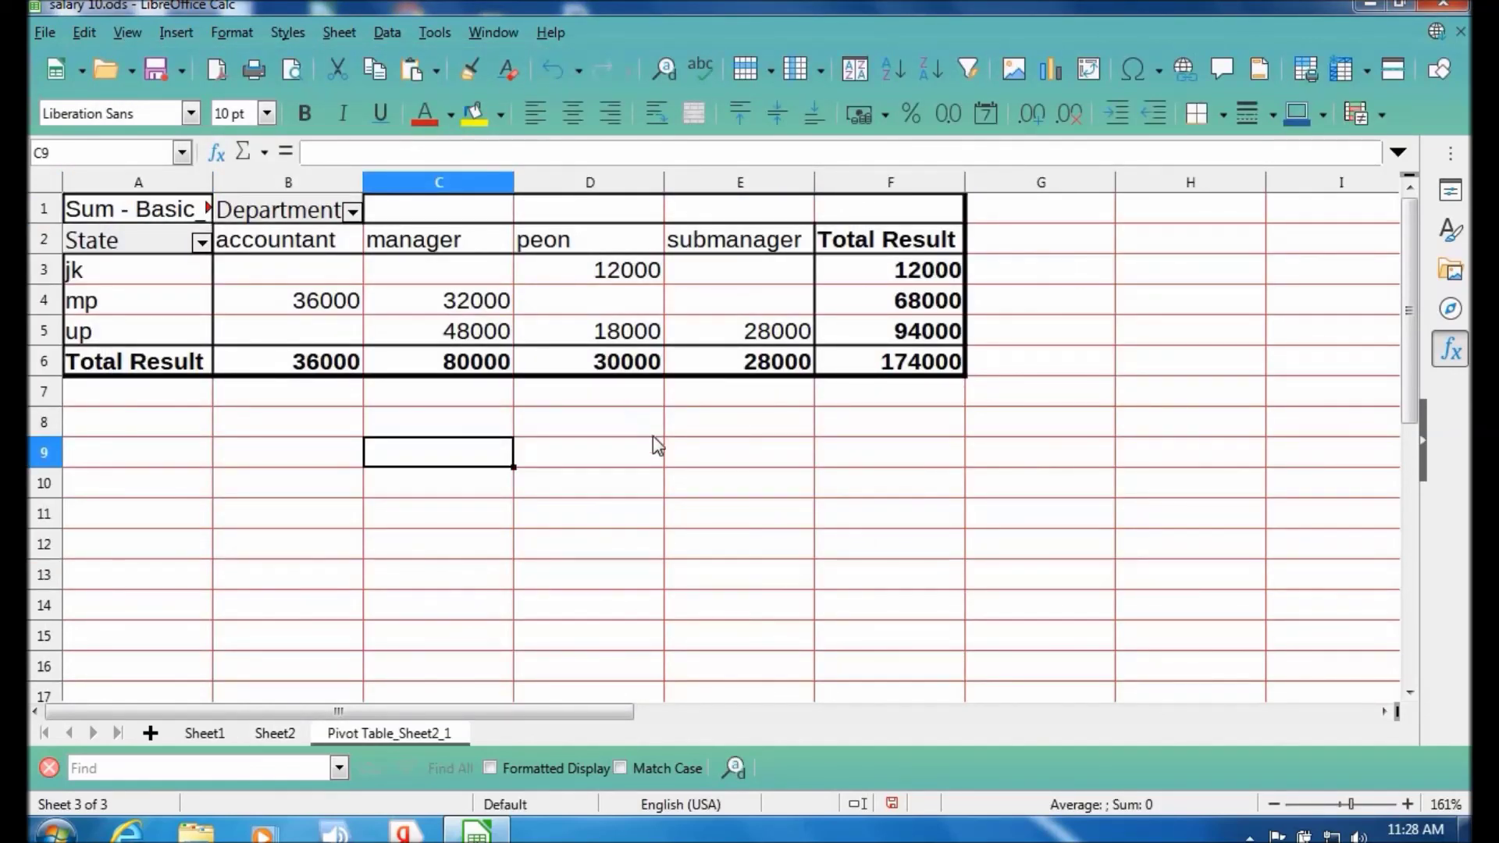